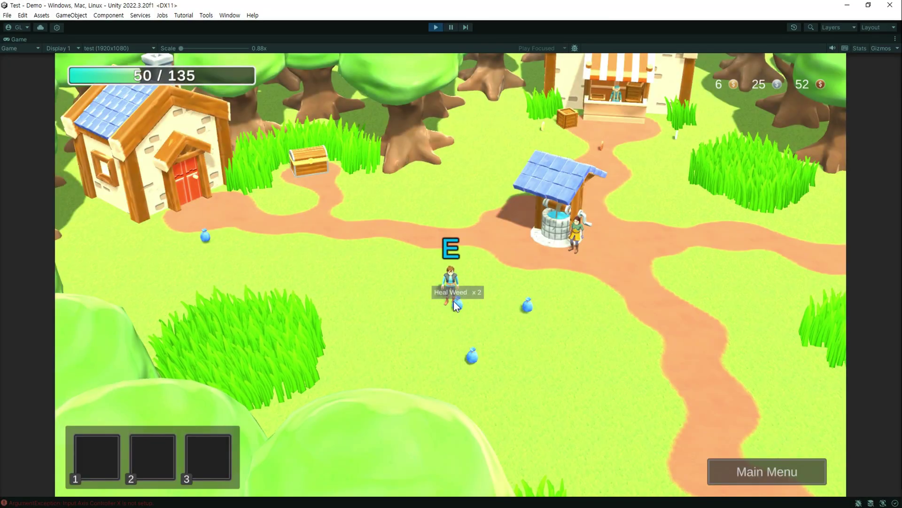
# Step: Open the game's inventory menu, browse Item Shape Grid and Save/Load, and view save File 00's options
pyautogui.click(754, 477)
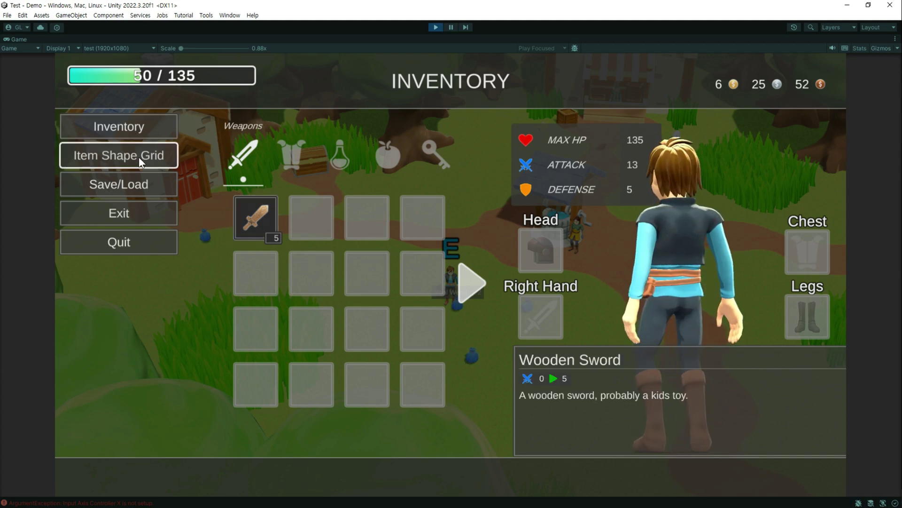
pyautogui.click(139, 157)
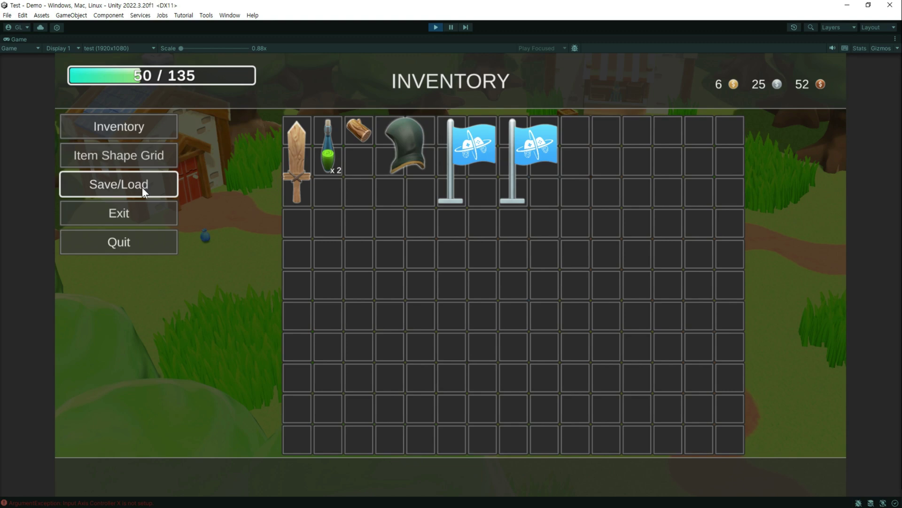
pyautogui.click(142, 187)
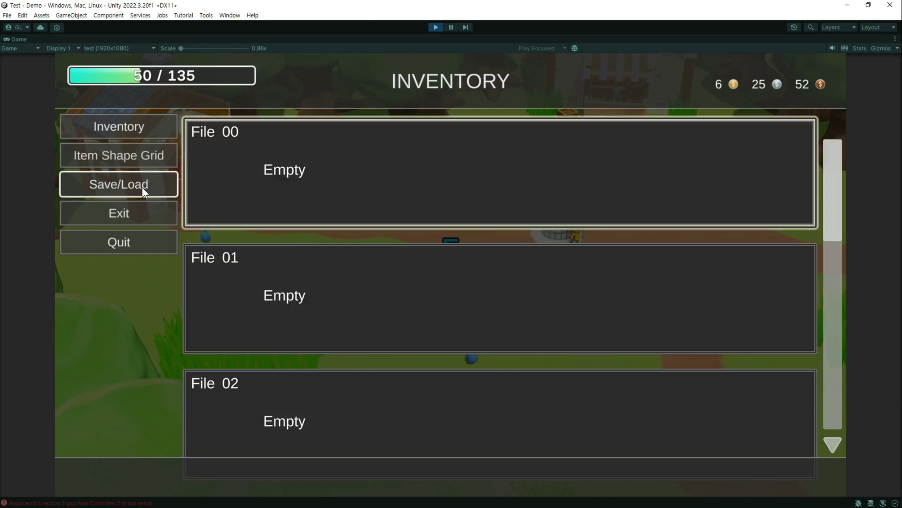
pyautogui.click(339, 179)
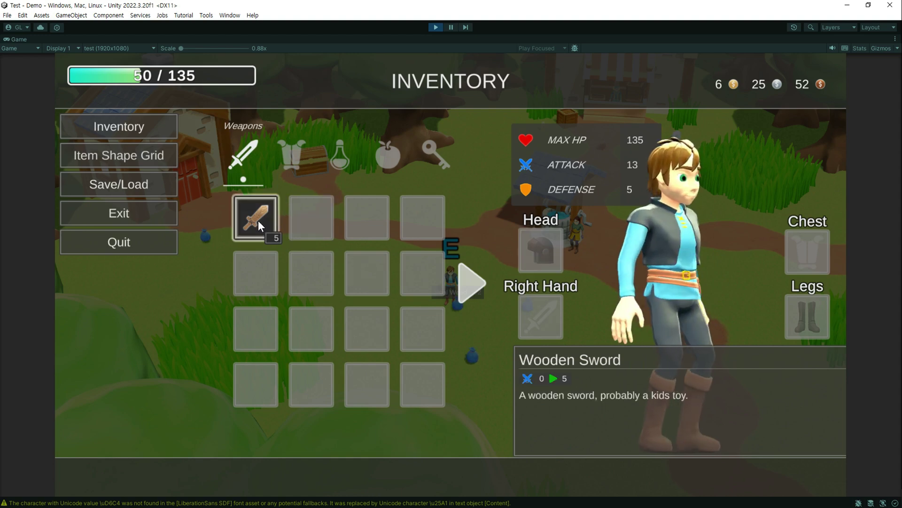
# Step: Equip the Wooden Sword in the right hand, unequip it, then drop it from the inventory
pyautogui.click(258, 220)
pyautogui.click(367, 244)
pyautogui.click(259, 212)
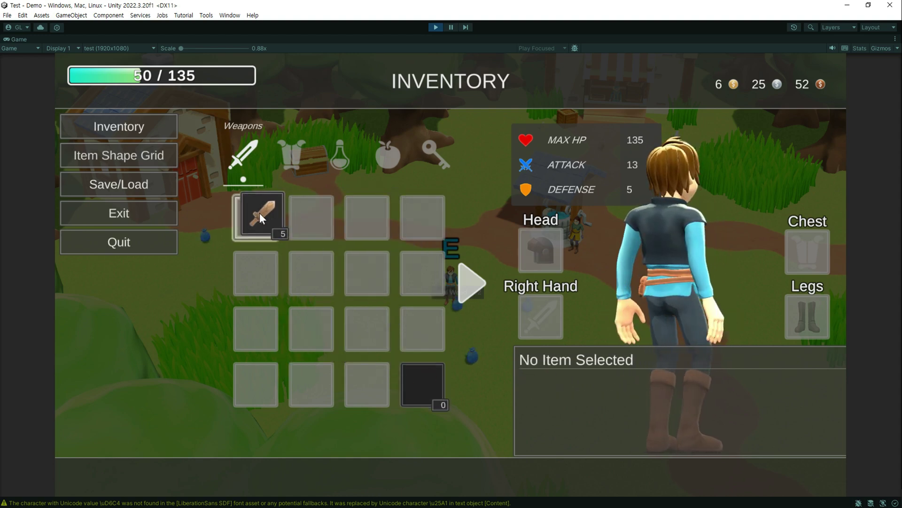
pyautogui.moveTo(258, 219); pyautogui.dragTo(557, 316)
pyautogui.click(556, 317)
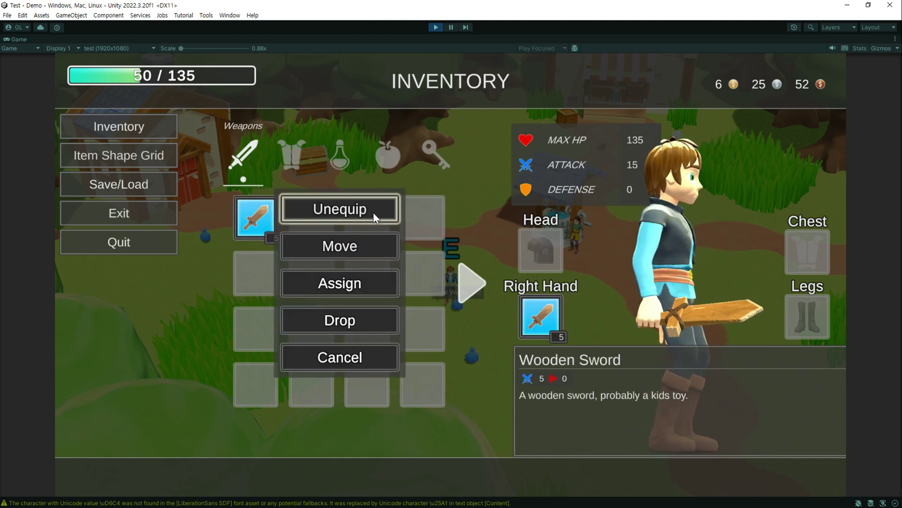
pyautogui.click(373, 212)
pyautogui.click(266, 216)
pyautogui.click(369, 322)
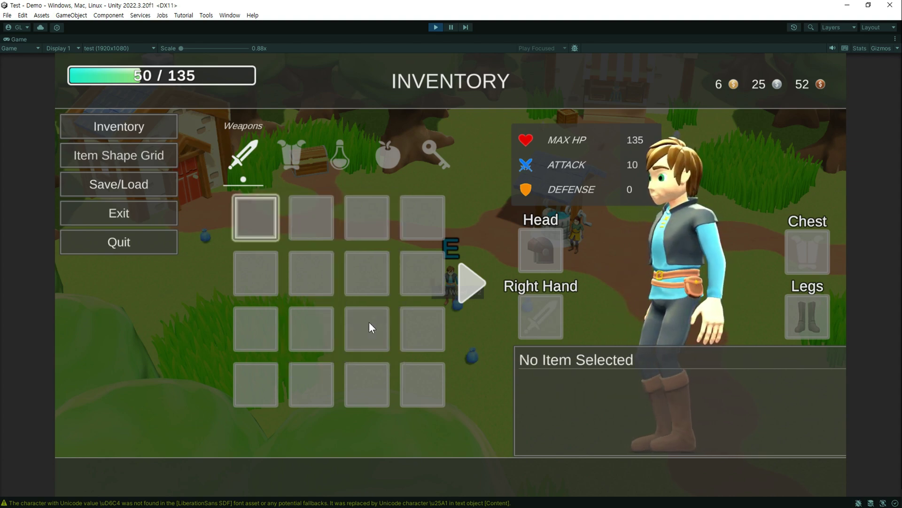
# Step: Drink one Potion from Usable Items and close the inventory
pyautogui.click(340, 155)
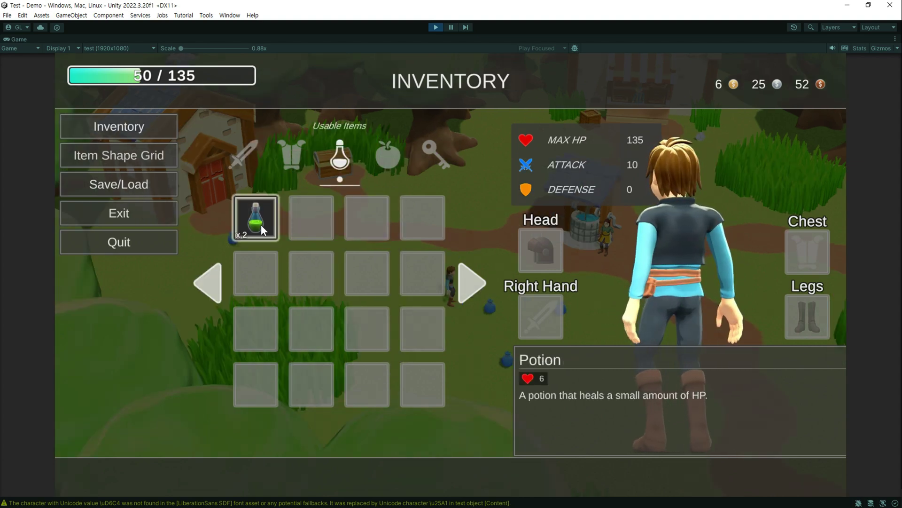
pyautogui.click(261, 224)
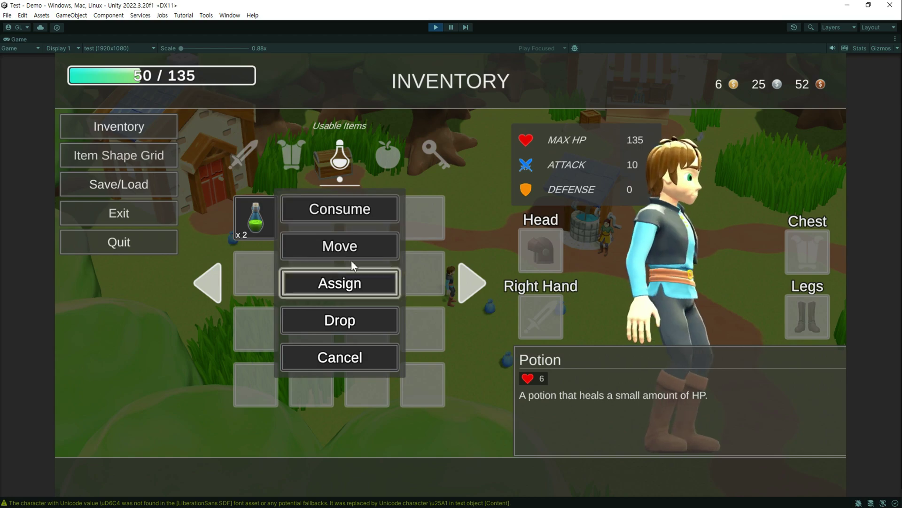
pyautogui.click(324, 213)
pyautogui.press('Escape')
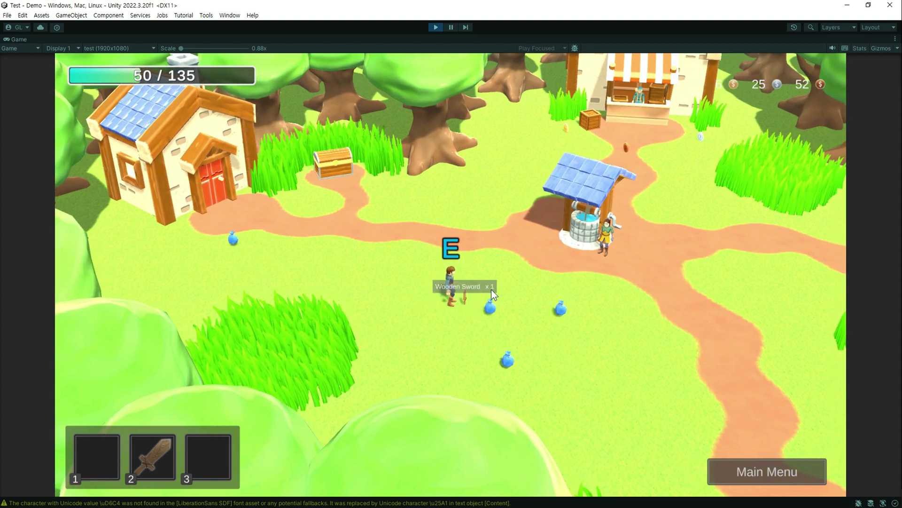
# Step: Pick the Wooden Sword back up and wield it from hotbar slot 2
pyautogui.press('e')
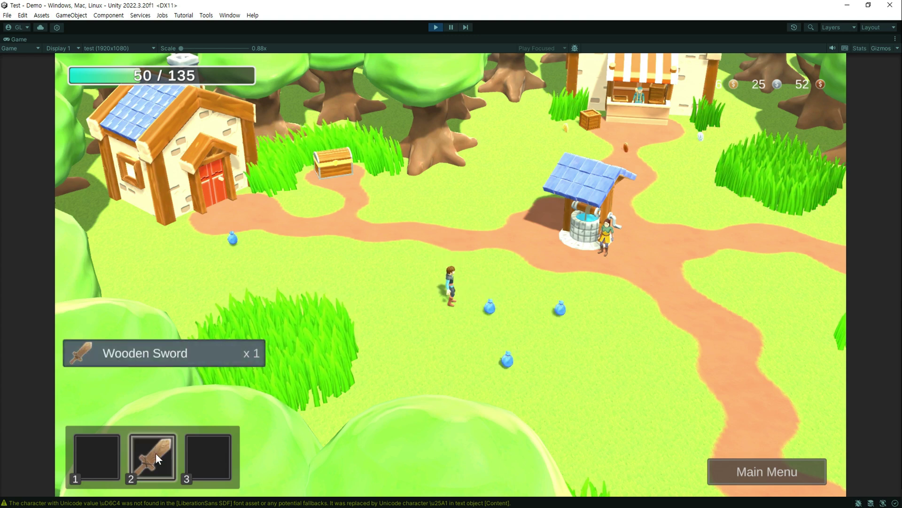
pyautogui.click(172, 455)
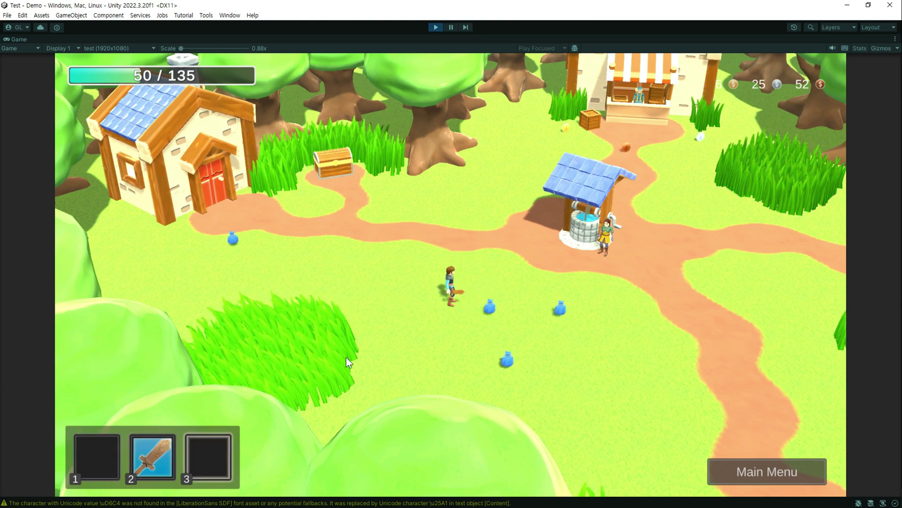
pyautogui.click(172, 449)
# Step: Retrieve one Great Sword from storage
pyautogui.press('2')
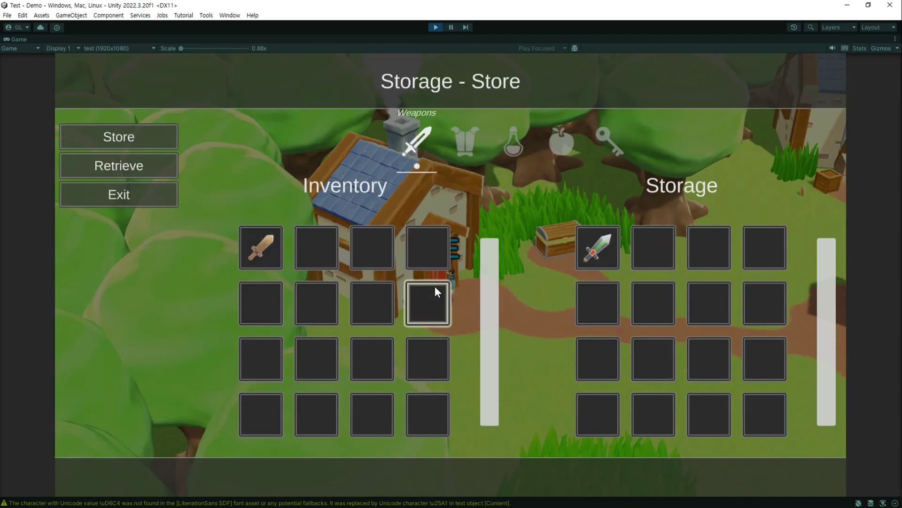
pyautogui.moveTo(600, 251)
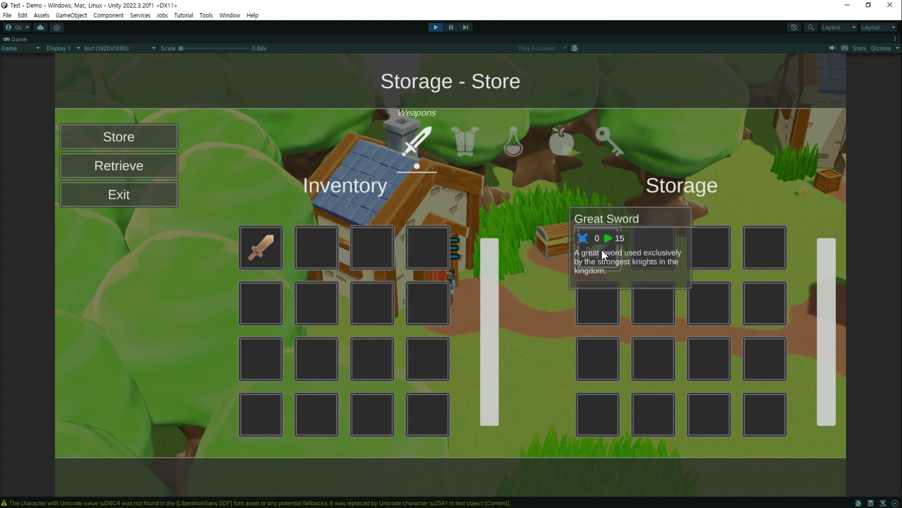
pyautogui.click(602, 251)
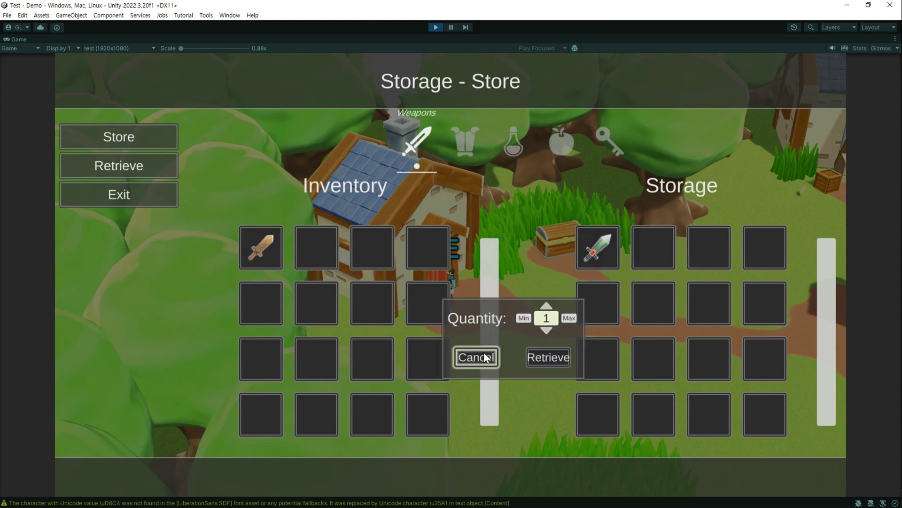
pyautogui.click(550, 358)
pyautogui.press('Escape')
# Step: Take the Leather Boots and a Potion from the chest
pyautogui.press('e')
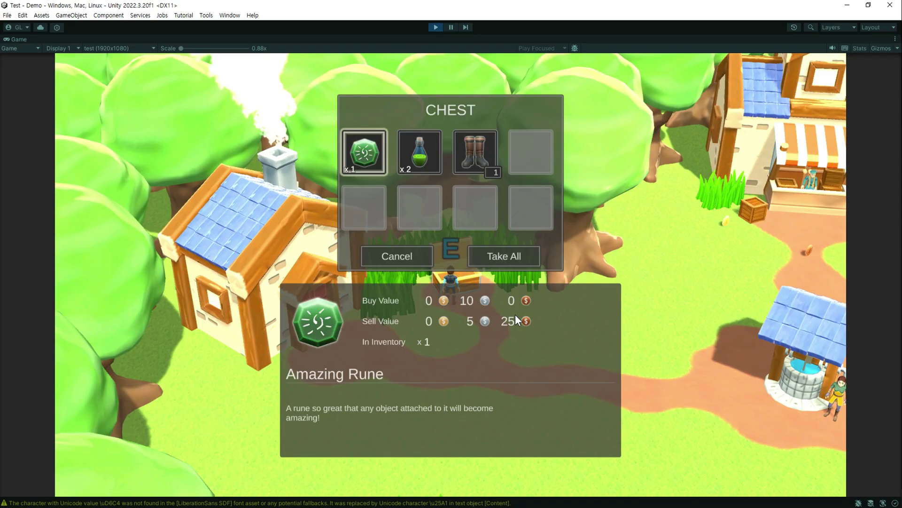
pyautogui.click(474, 155)
pyautogui.click(496, 201)
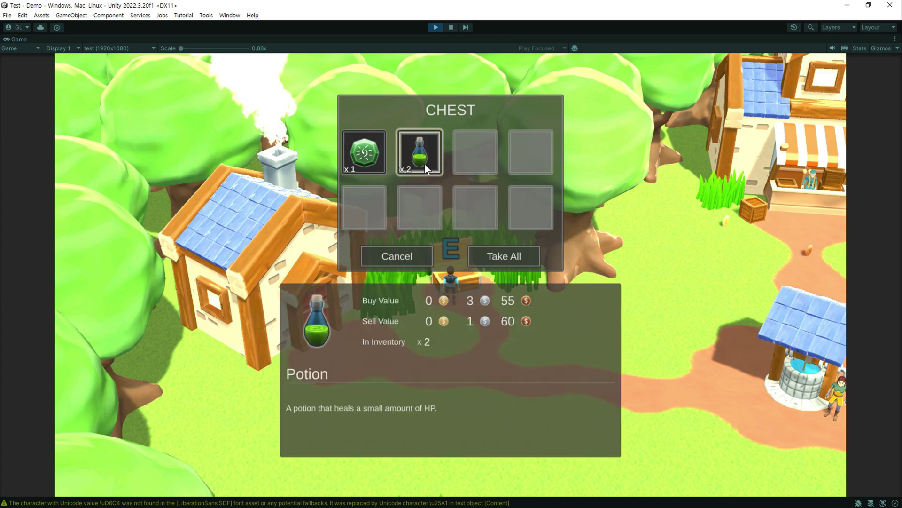
pyautogui.click(429, 158)
pyautogui.click(496, 201)
pyautogui.click(525, 256)
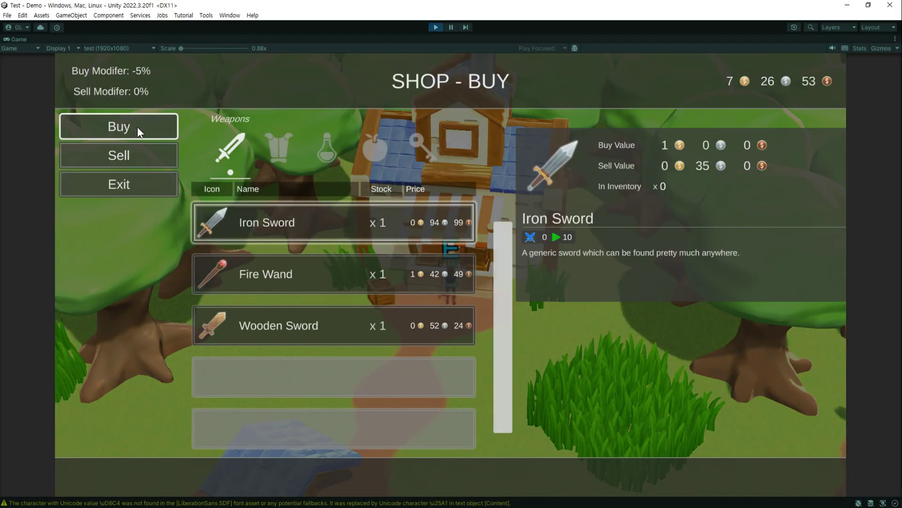
# Step: Buy the Iron Sword from the shop
pyautogui.click(343, 228)
pyautogui.click(629, 429)
pyautogui.press('Escape')
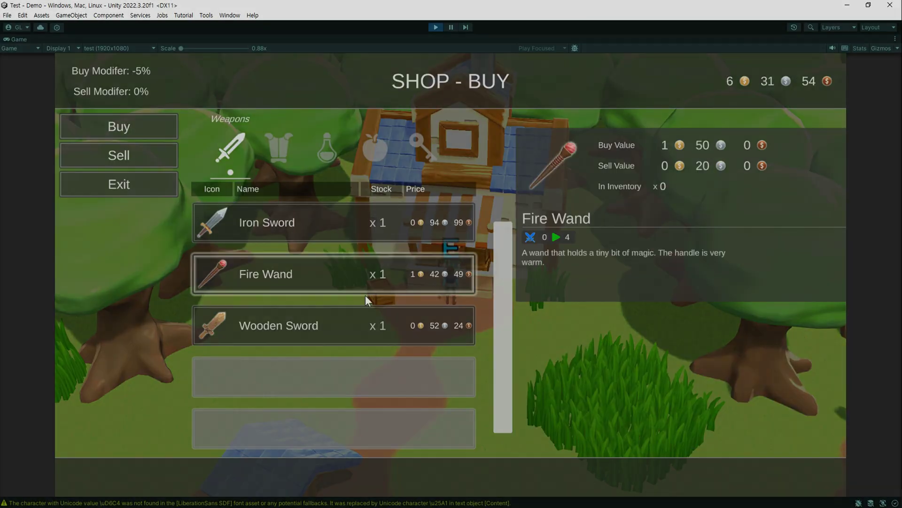
# Step: Fit the Great Sword with an Amazing Rune and a Boost Rune, then craft one Big Potion
pyautogui.press('e')
pyautogui.click(190, 217)
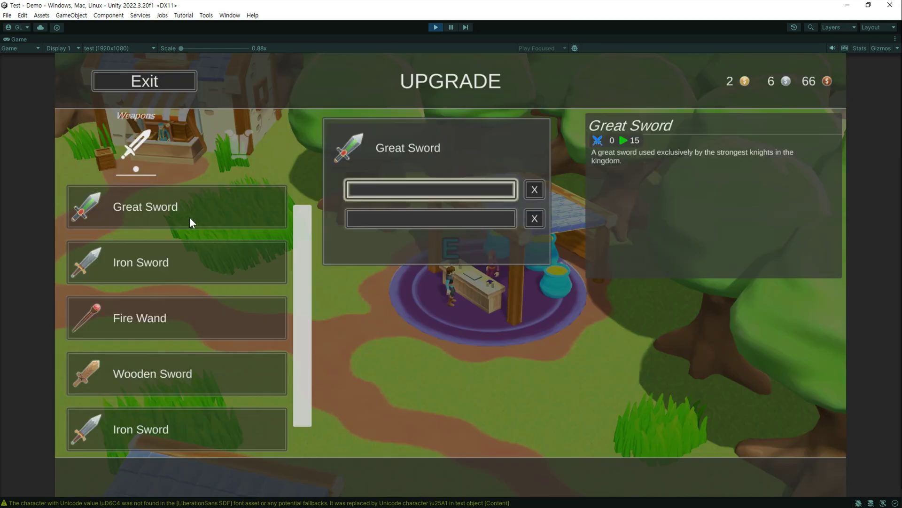
pyautogui.click(416, 194)
pyautogui.click(372, 314)
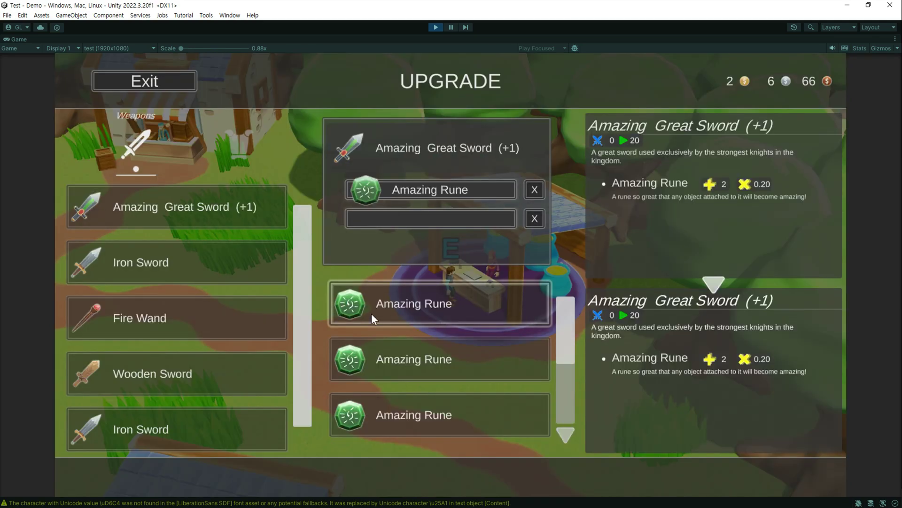
pyautogui.click(384, 369)
pyautogui.click(403, 414)
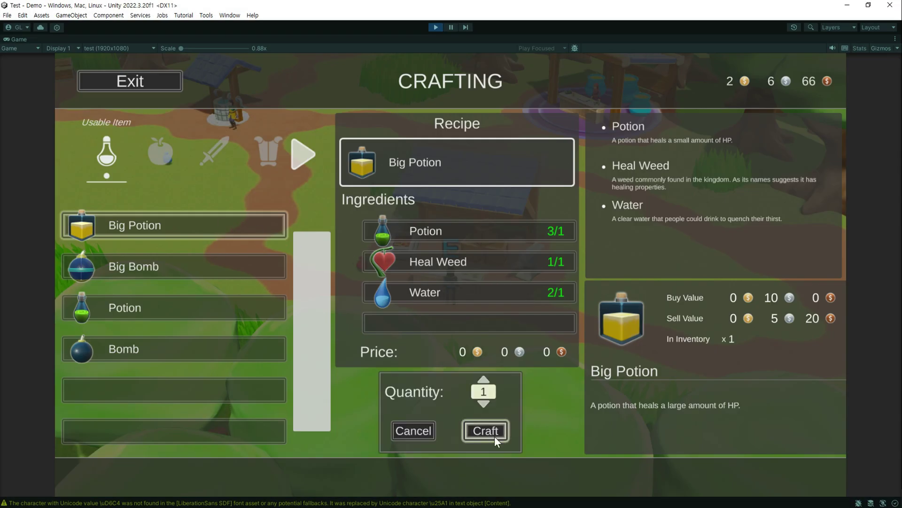
pyautogui.click(494, 434)
# Step: Pick up the Chest Key, unlock the chained chest to reveal the Gate Key, and close it
pyautogui.press('d')
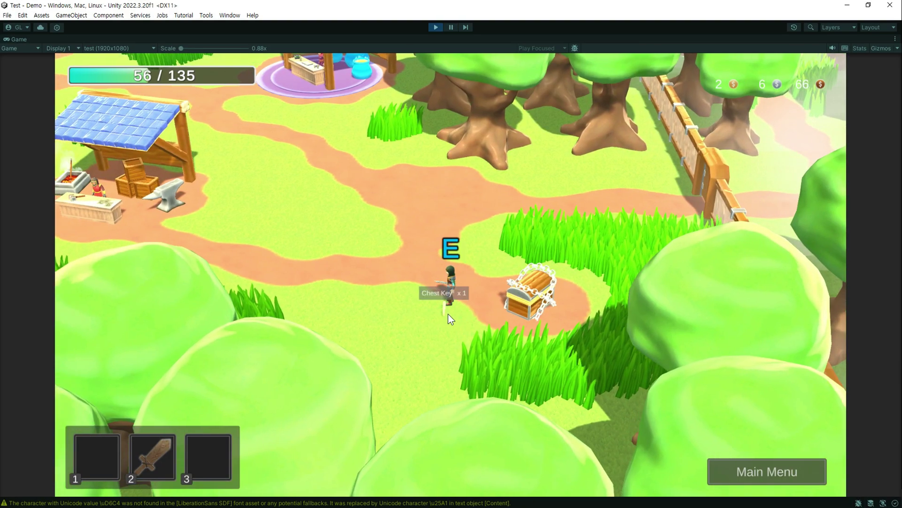
pyautogui.press('e')
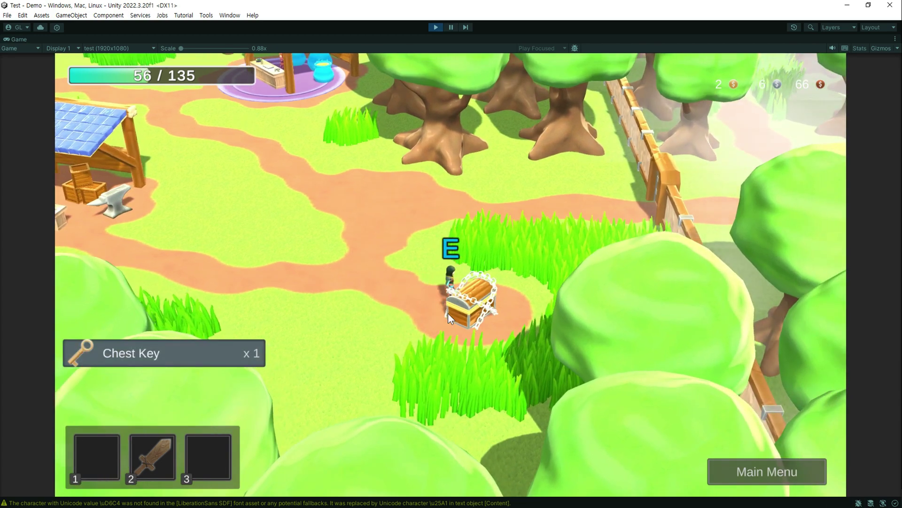
pyautogui.press('e')
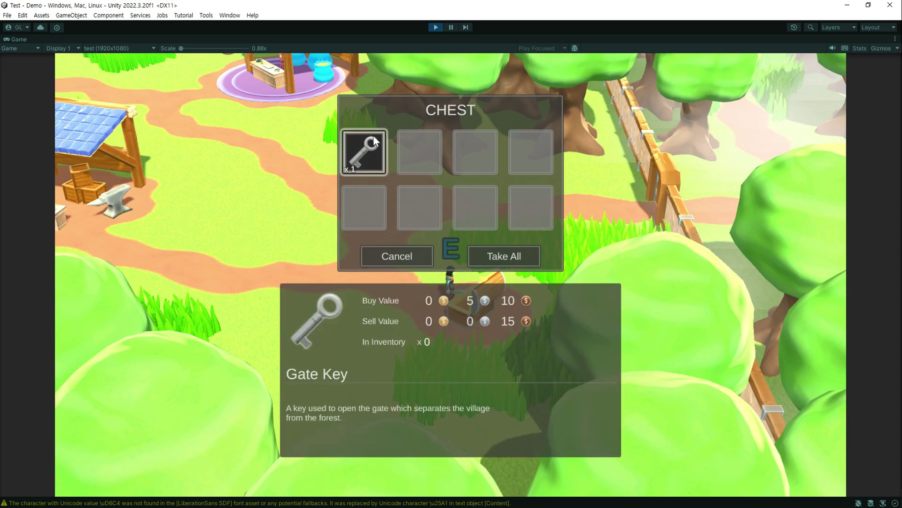
pyautogui.click(522, 258)
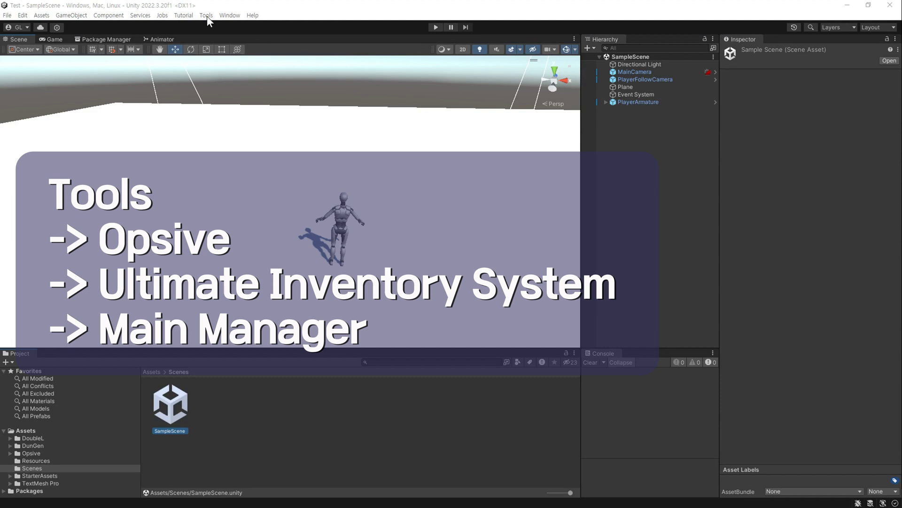
# Step: Open Tools > Opsive > Ultimate Inventory System > Main Manager
pyautogui.click(207, 16)
pyautogui.moveTo(211, 26)
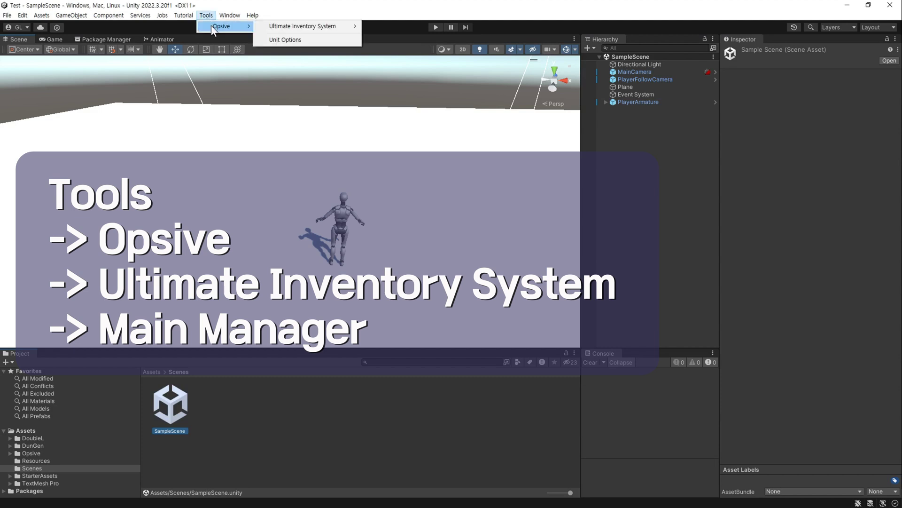
pyautogui.moveTo(320, 27)
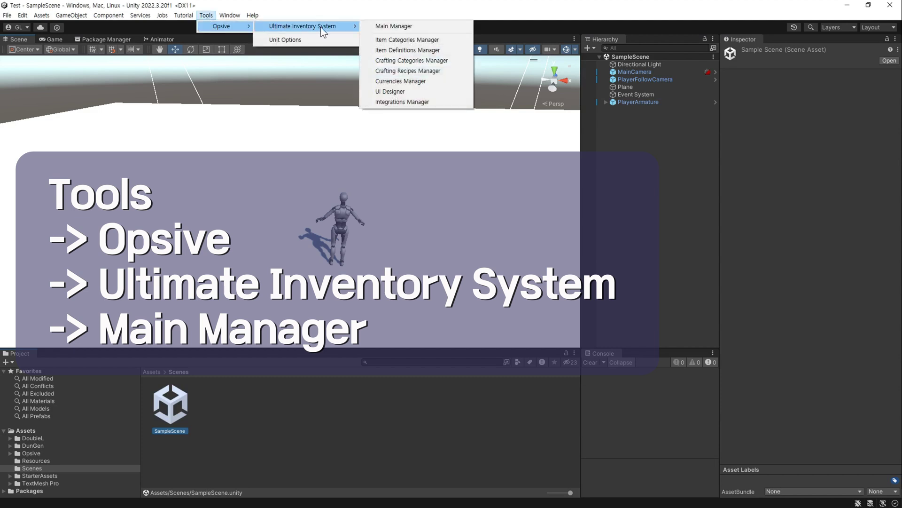
pyautogui.click(420, 26)
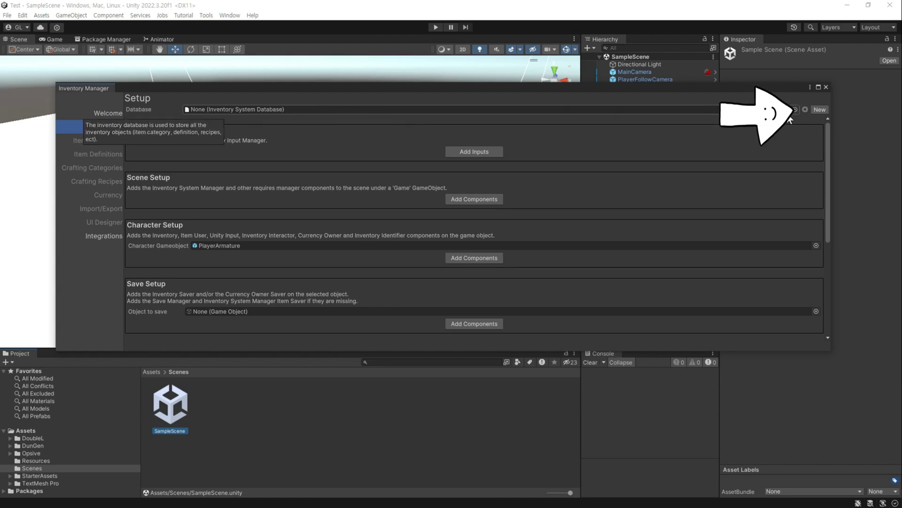
# Step: Create the _InventoryDatabase asset, saving it in a new Assets/_Test folder
pyautogui.click(821, 109)
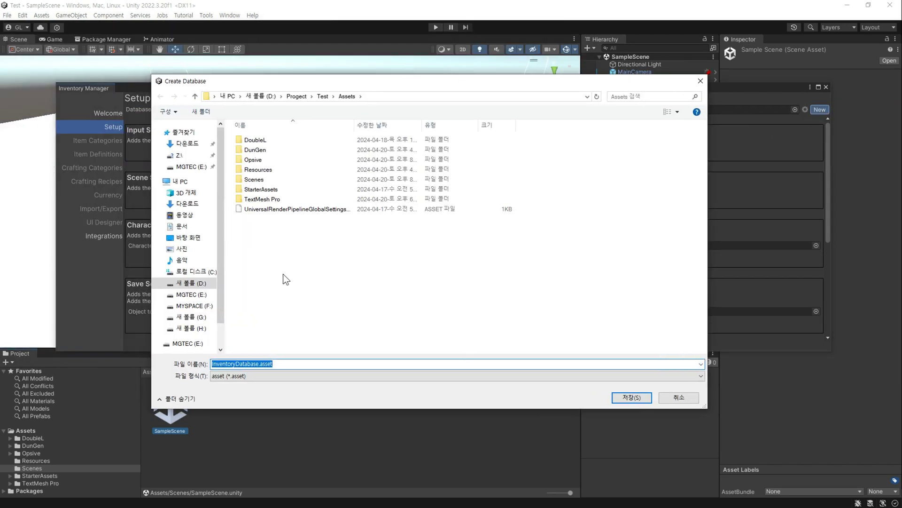
pyautogui.rightClick(256, 237)
pyautogui.click(345, 263)
pyautogui.write('_Test')
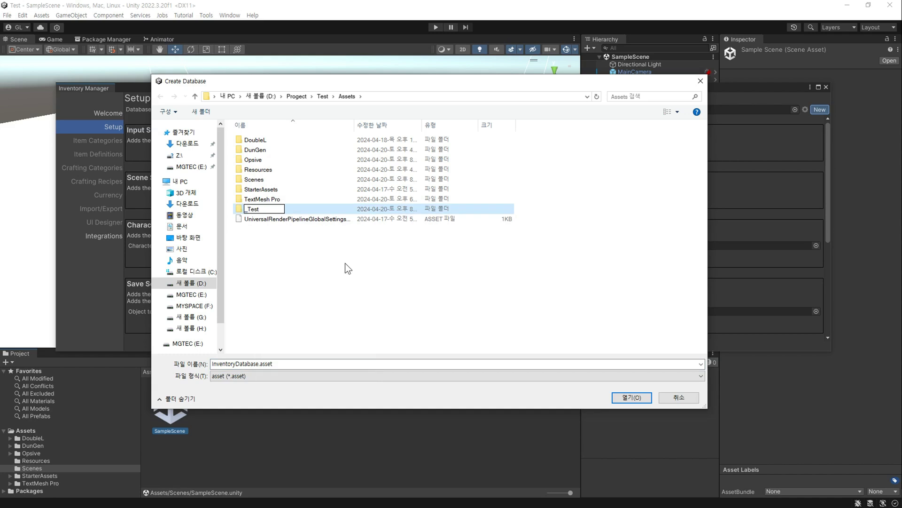
pyautogui.press('Return')
pyautogui.doubleClick(289, 136)
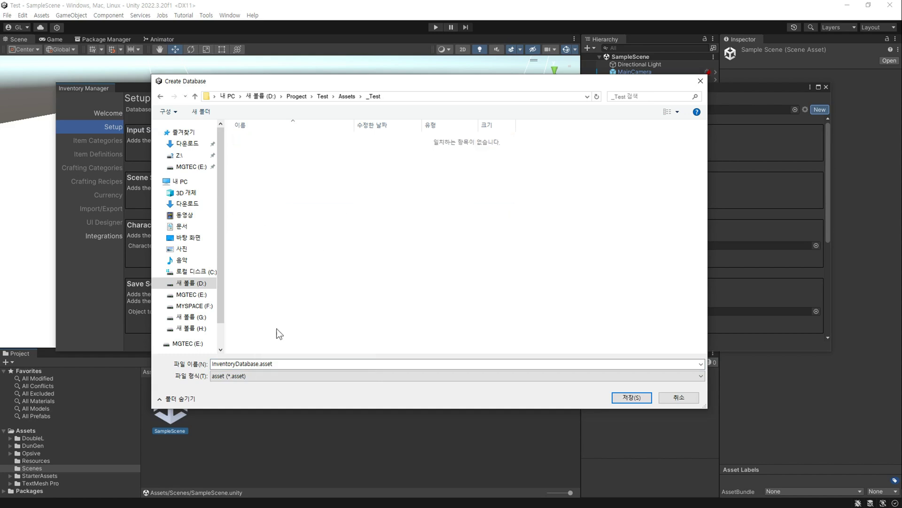
pyautogui.click(279, 364)
pyautogui.click(630, 398)
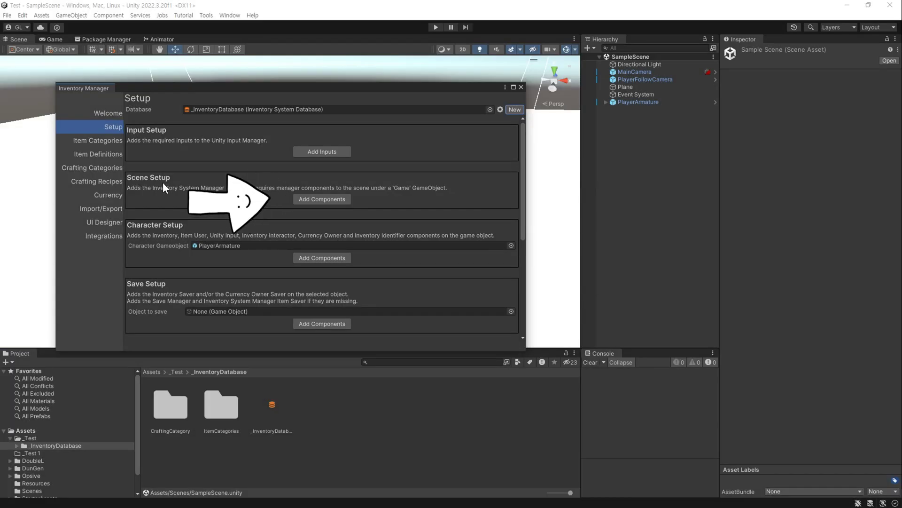
# Step: Add the manager components to a new Game object, leaving Dont Destroy On Load unchecked
pyautogui.click(340, 199)
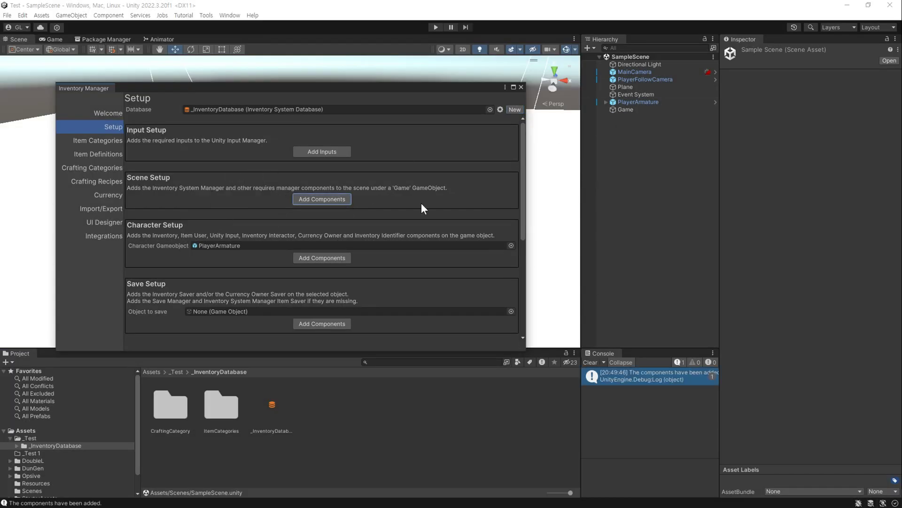
pyautogui.click(625, 110)
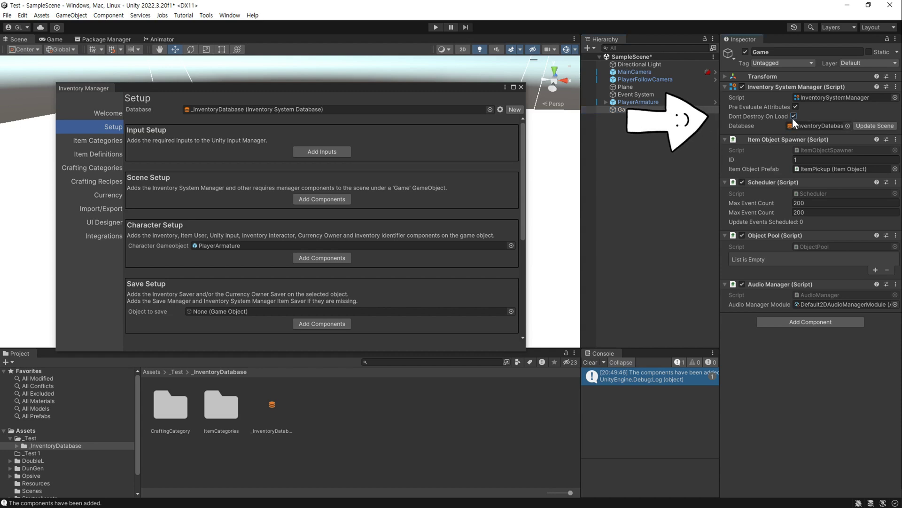
pyautogui.click(793, 116)
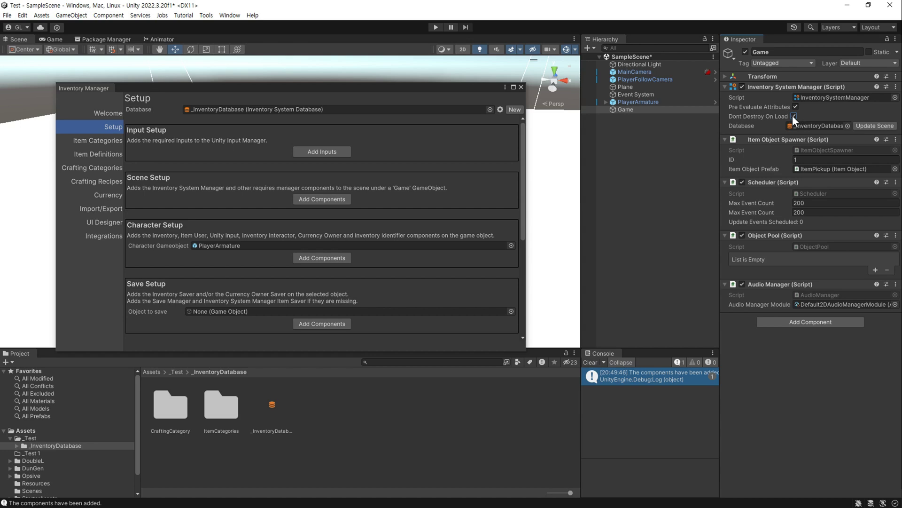
pyautogui.click(793, 116)
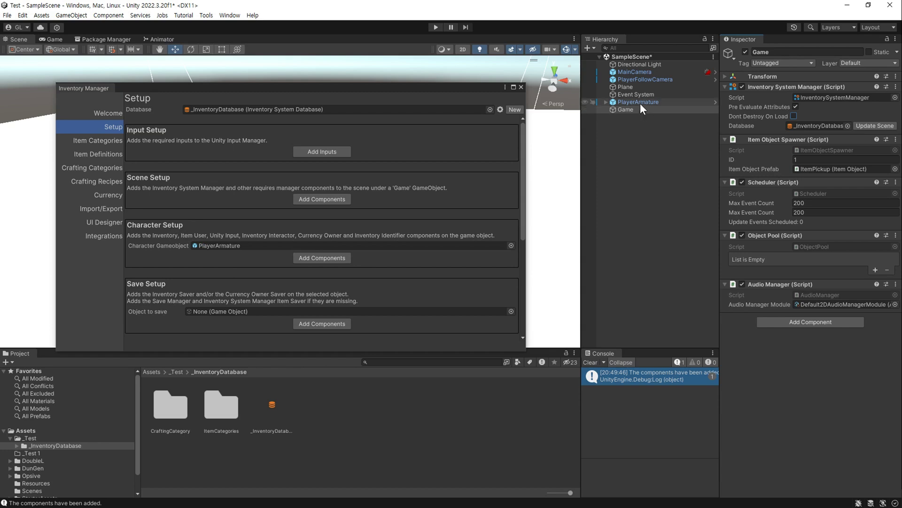
# Step: Set PlayerArmature as the Character Gameobject, add its inventory components, and review them in the Inspector
pyautogui.moveTo(641, 106)
pyautogui.mouseDown()
pyautogui.moveTo(311, 247)
pyautogui.moveTo(275, 247)
pyautogui.mouseUp()
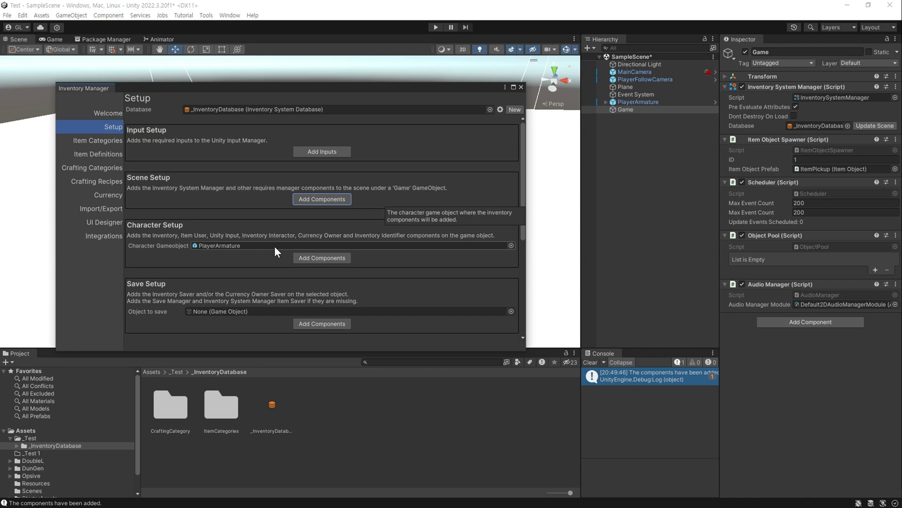
pyautogui.click(332, 258)
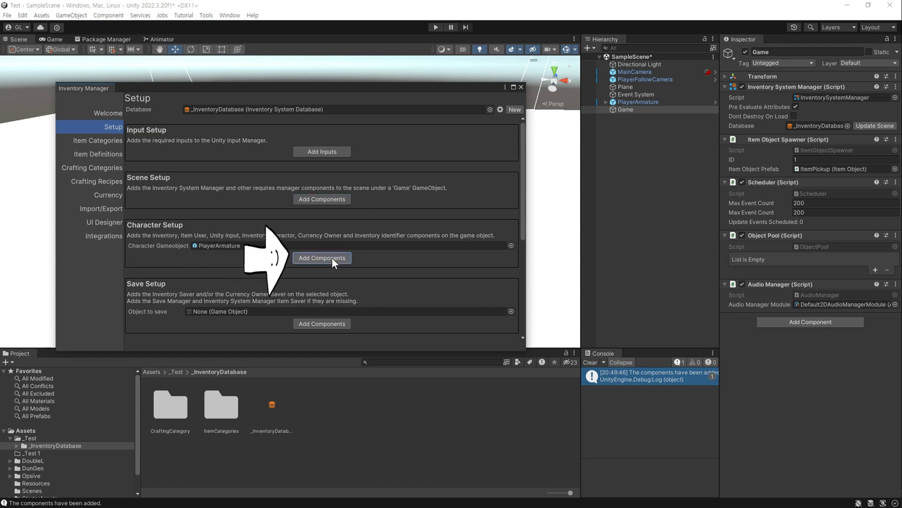
pyautogui.click(645, 102)
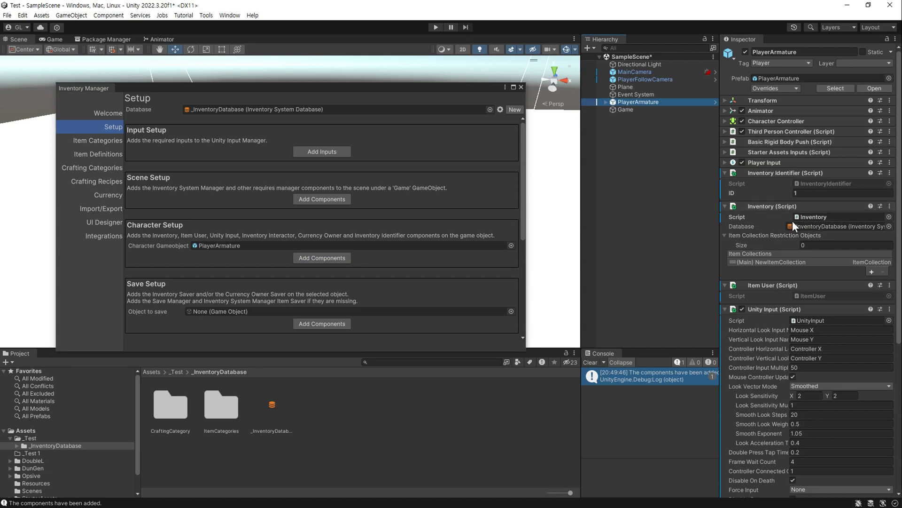
pyautogui.scroll(-1, 758, 255)
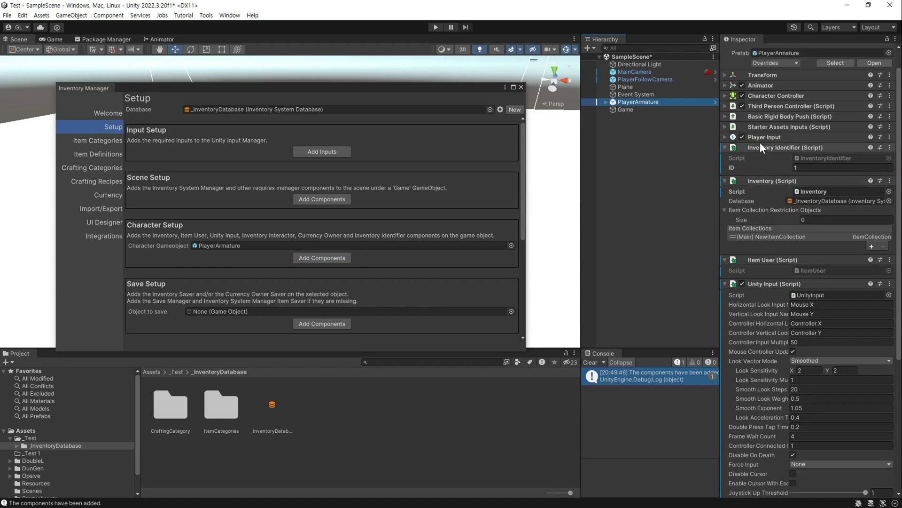
pyautogui.scroll(-3, 776, 224)
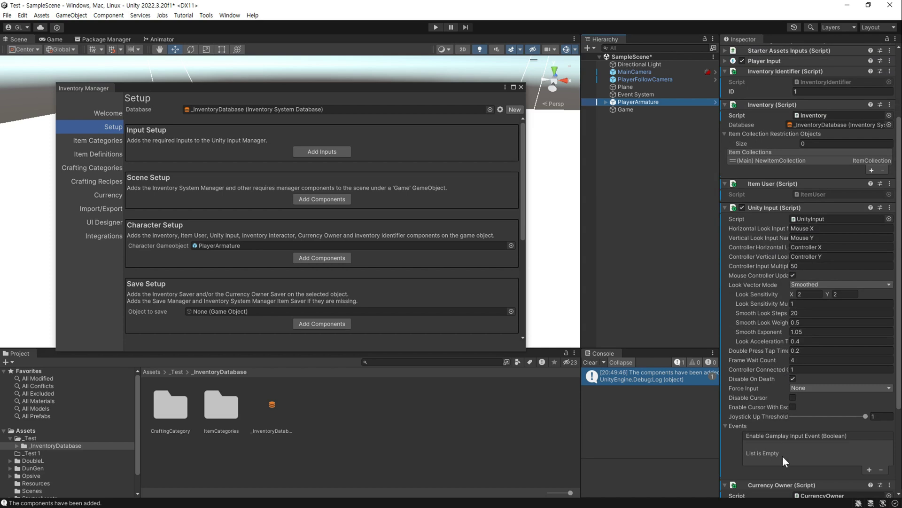
pyautogui.scroll(-3, 775, 437)
pyautogui.scroll(-1, 768, 417)
pyautogui.scroll(-3, 329, 269)
pyautogui.scroll(-2, 329, 269)
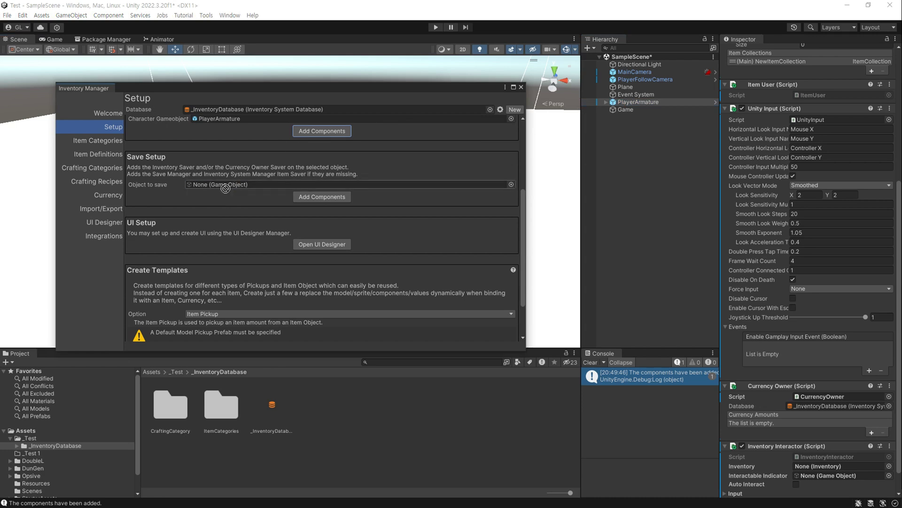
# Step: Set PlayerArmature as the object to save, add saver components, and review PlayerArmature and Game
pyautogui.moveTo(386, 125); pyautogui.dragTo(230, 184)
pyautogui.click(338, 200)
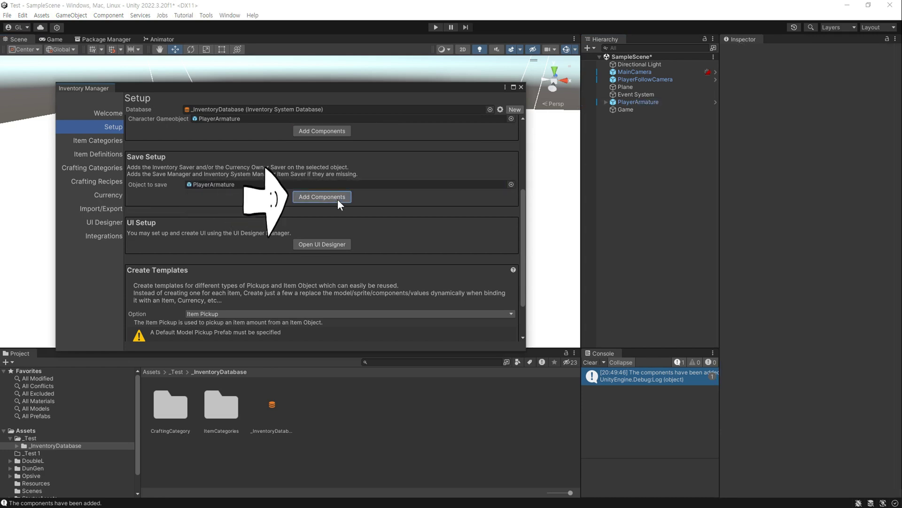
pyautogui.click(644, 102)
pyautogui.scroll(-10, 774, 258)
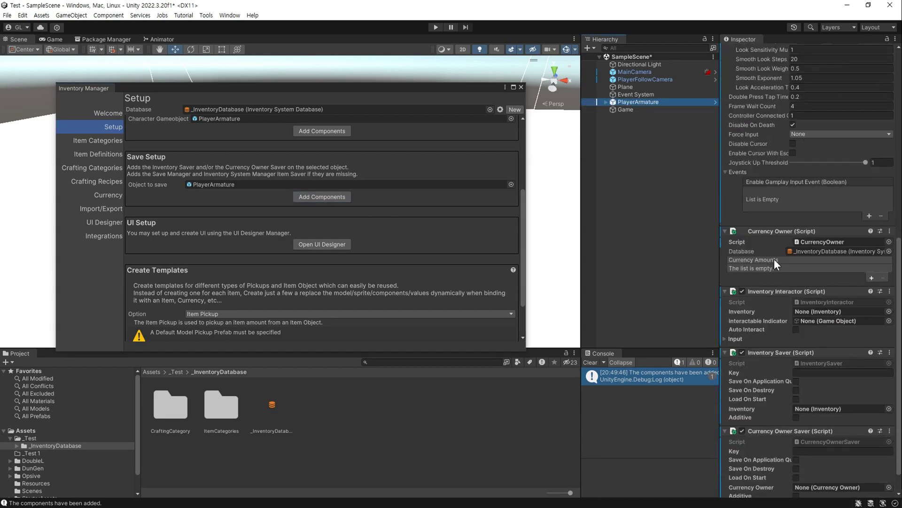
pyautogui.scroll(-2, 753, 329)
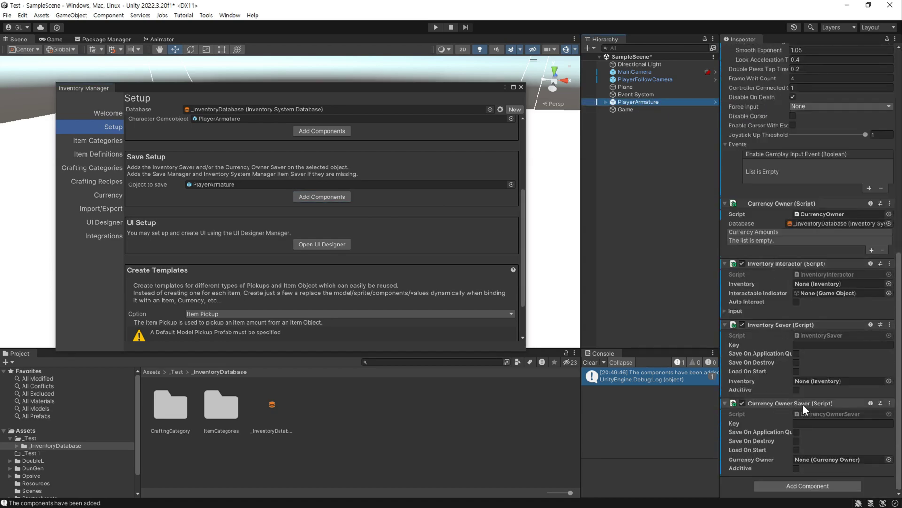
pyautogui.click(627, 109)
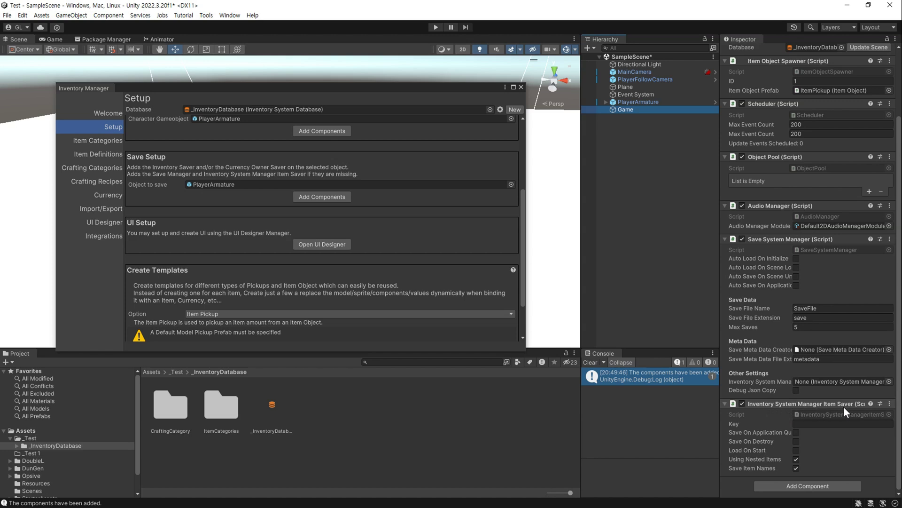
pyautogui.scroll(-3, 306, 253)
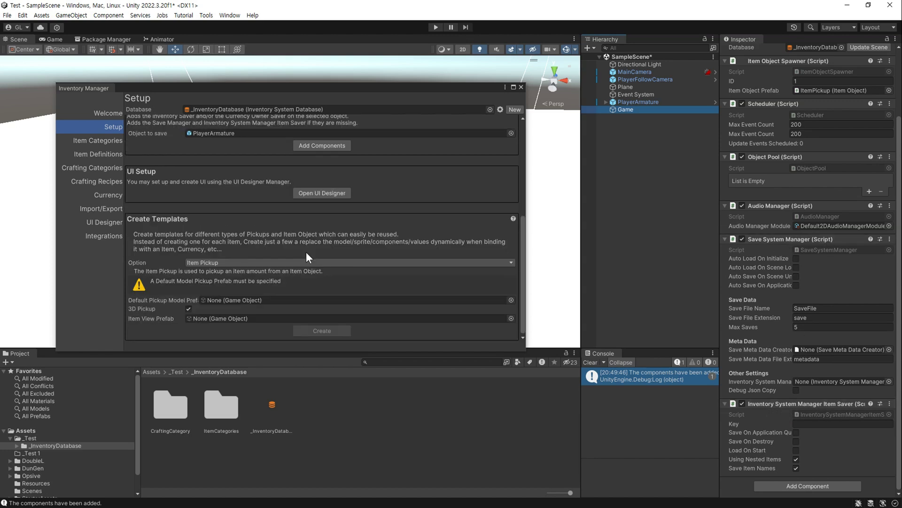
# Step: Create the Inventory Canvas with panel managers from UI Designer and inspect its components
pyautogui.click(314, 191)
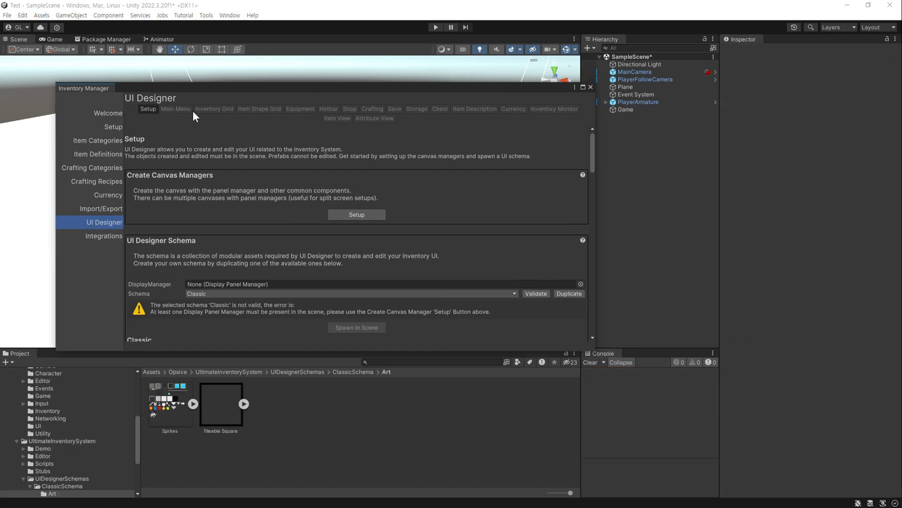
pyautogui.click(360, 216)
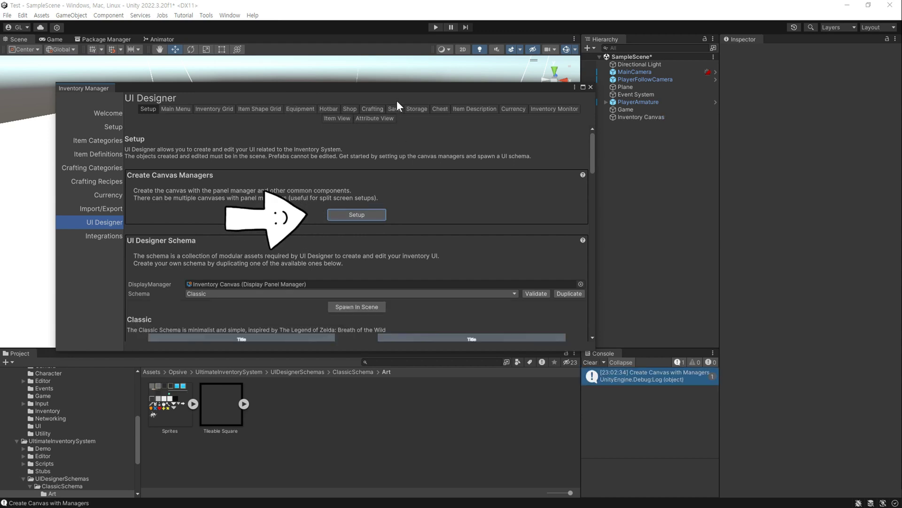
pyautogui.moveTo(387, 87); pyautogui.dragTo(362, 79)
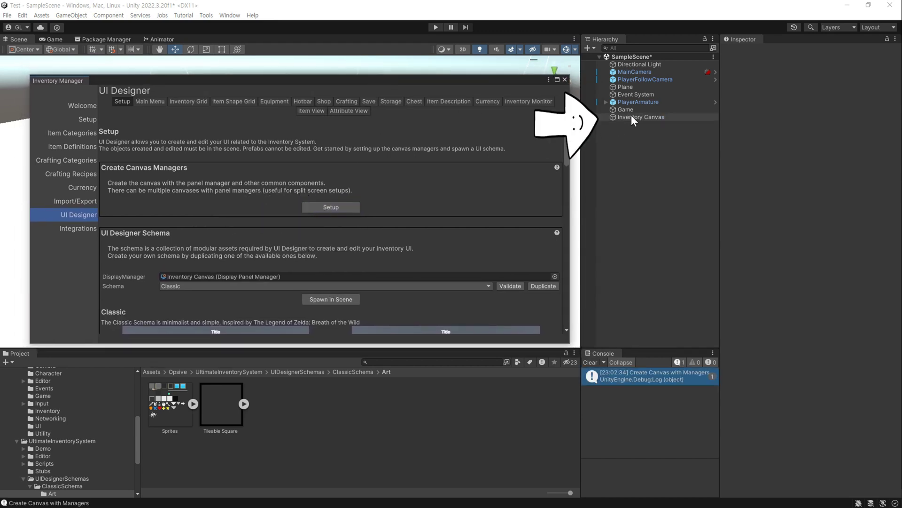
pyautogui.click(631, 117)
pyautogui.scroll(-2, 765, 227)
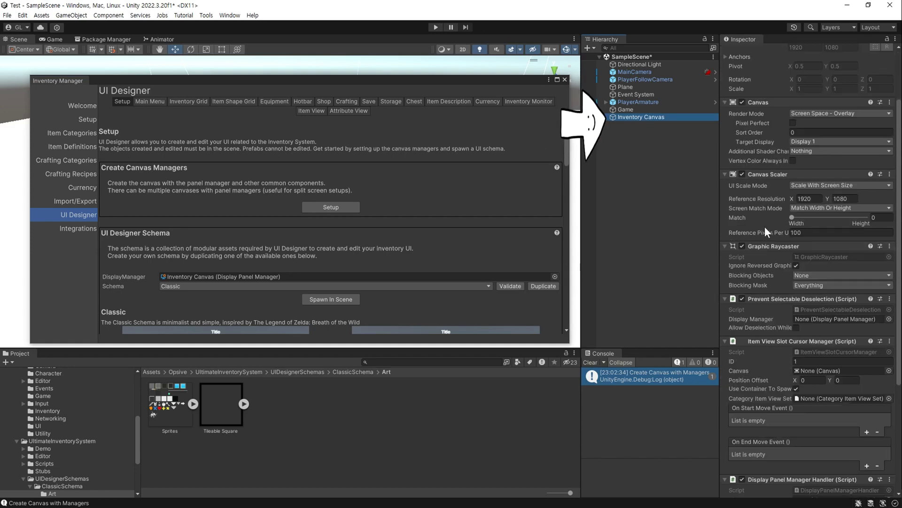
pyautogui.scroll(-4, 765, 227)
pyautogui.scroll(-2, 765, 226)
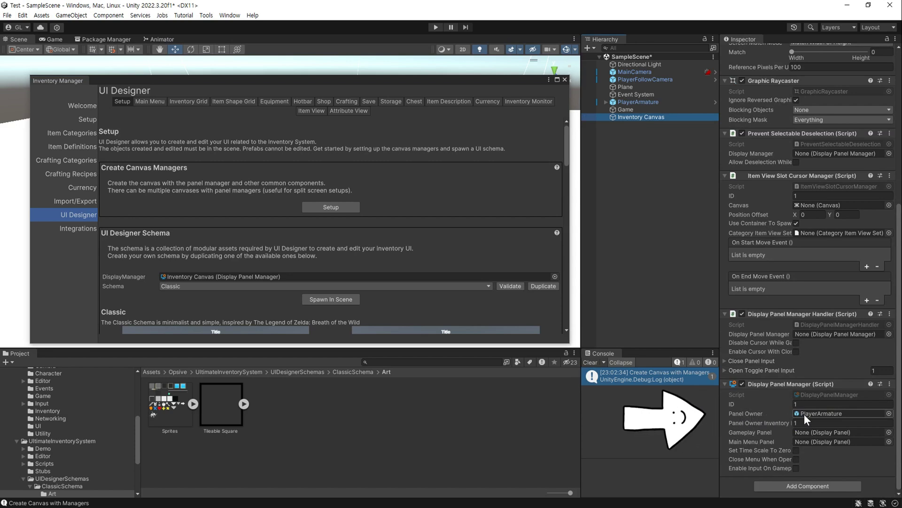
# Step: Assign PlayerArmature as the Display Panel Manager's Panel Owner
pyautogui.moveTo(804, 413)
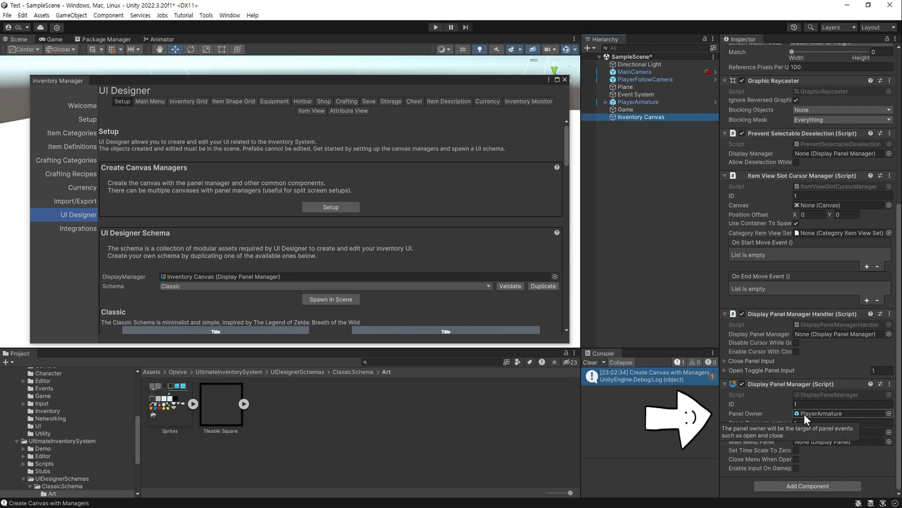
pyautogui.click(644, 101)
pyautogui.moveTo(703, 182); pyautogui.dragTo(828, 415)
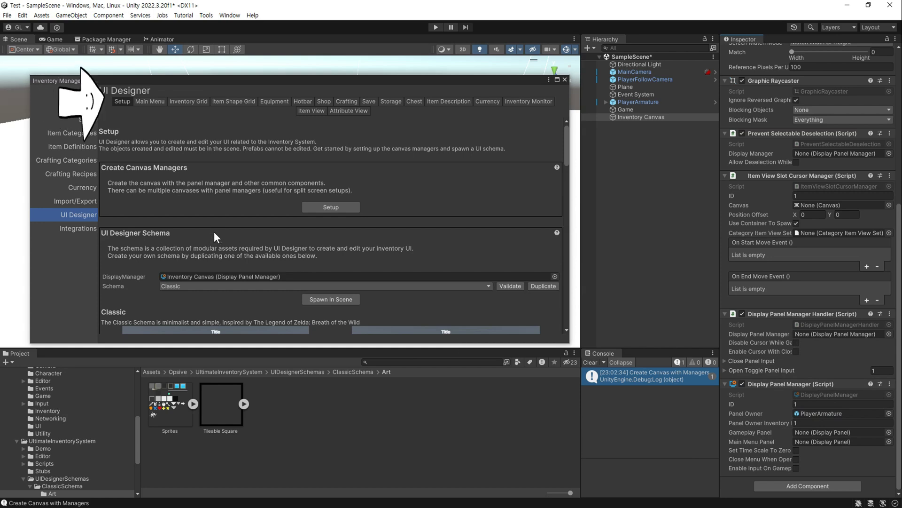
pyautogui.scroll(-4, 231, 215)
pyautogui.scroll(-3, 247, 228)
pyautogui.scroll(3, 247, 229)
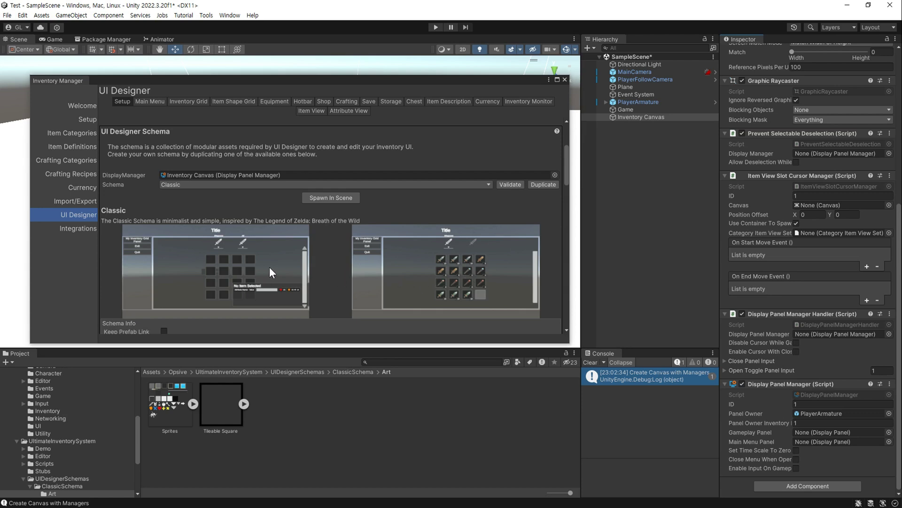
# Step: Switch the UI Designer schema from Classic to RPG
pyautogui.click(443, 184)
pyautogui.click(202, 207)
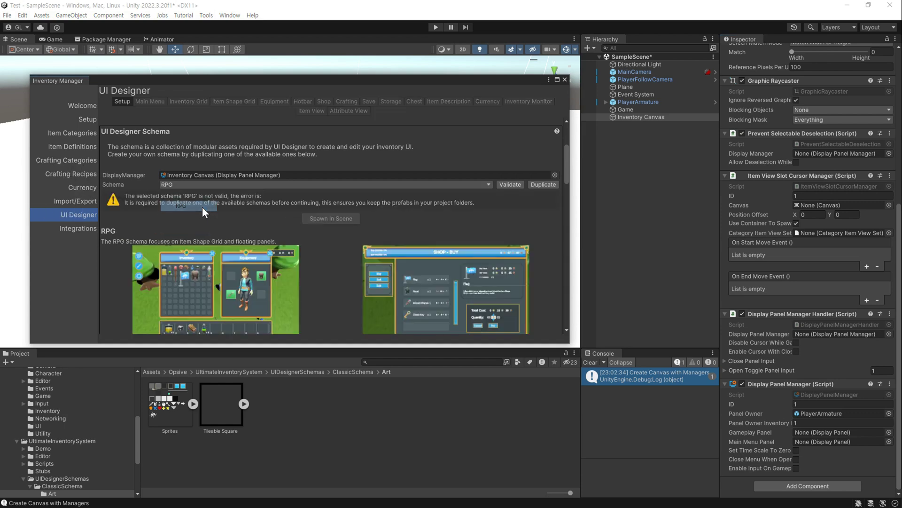
pyautogui.scroll(-1, 350, 274)
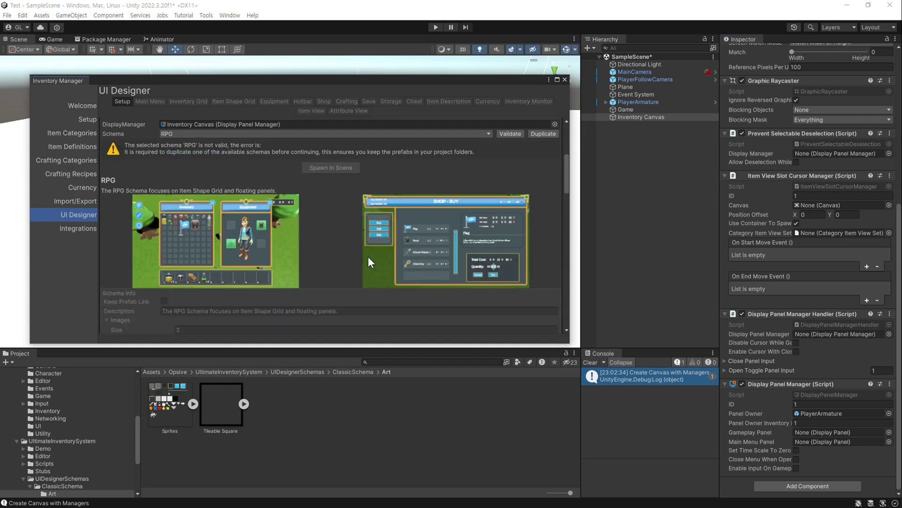
pyautogui.scroll(1, 345, 242)
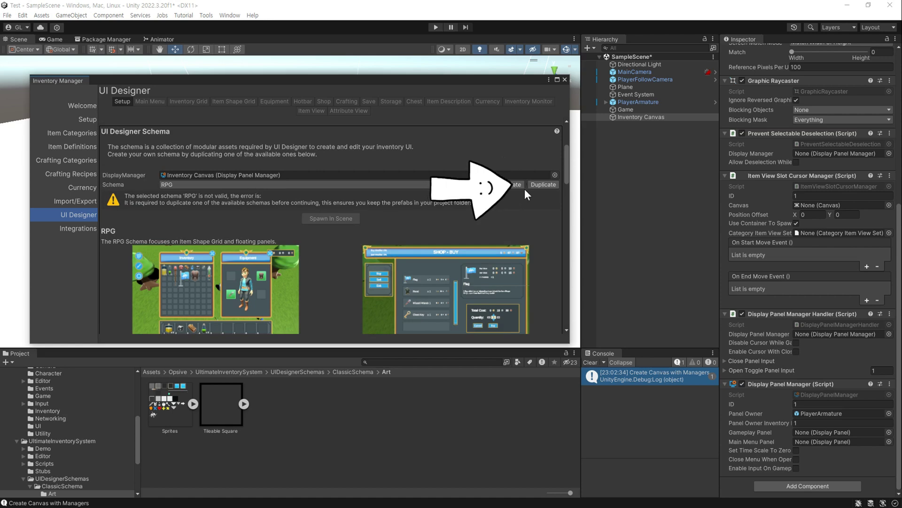
# Step: Save a duplicate of the RPG schema as UIDesignerSchema in Assets/_Test, then select Inventory Canvas
pyautogui.click(538, 185)
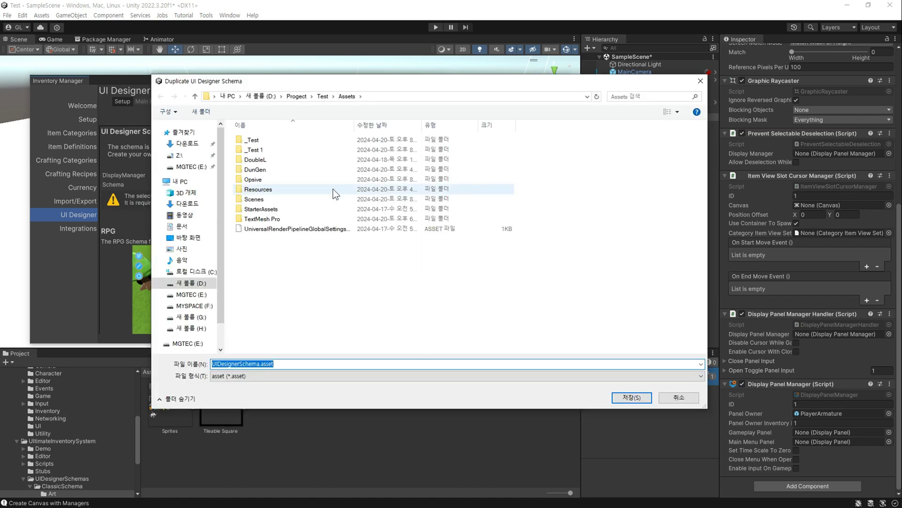
pyautogui.doubleClick(264, 140)
pyautogui.click(632, 402)
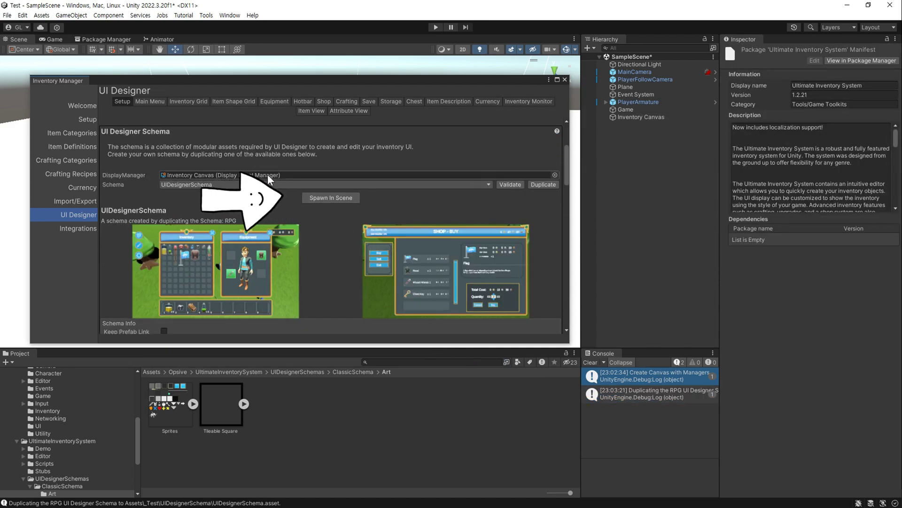
pyautogui.doubleClick(165, 175)
pyautogui.scroll(-3, 373, 216)
# Step: Spawn the RPG schema's full layout into the scene and acknowledge the notice
pyautogui.scroll(-5, 347, 188)
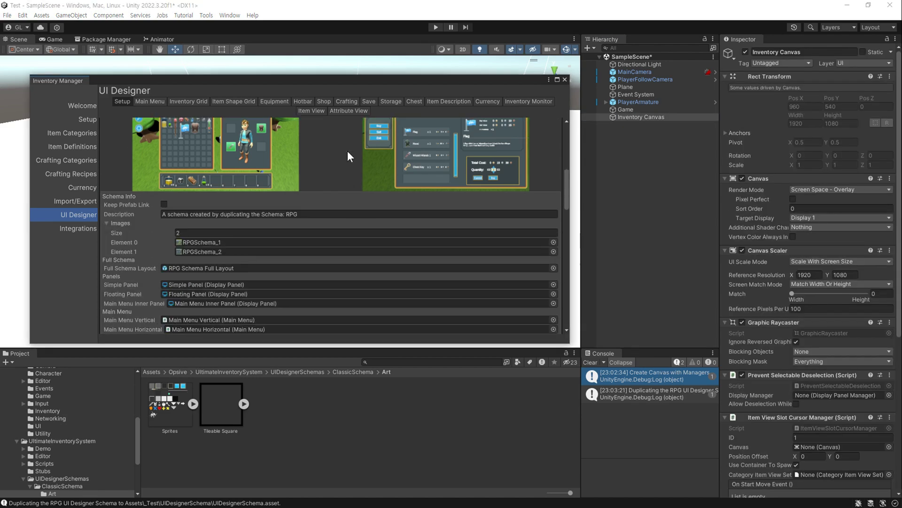
pyautogui.scroll(-5, 348, 156)
pyautogui.scroll(-3, 310, 175)
pyautogui.scroll(-5, 308, 171)
pyautogui.scroll(-5, 320, 184)
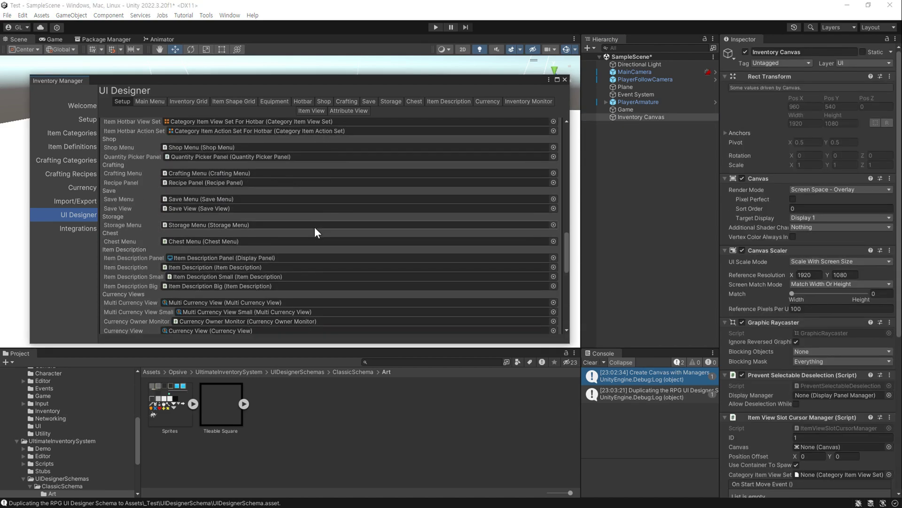
pyautogui.scroll(-5, 315, 227)
pyautogui.scroll(-5, 315, 261)
pyautogui.scroll(5, 469, 282)
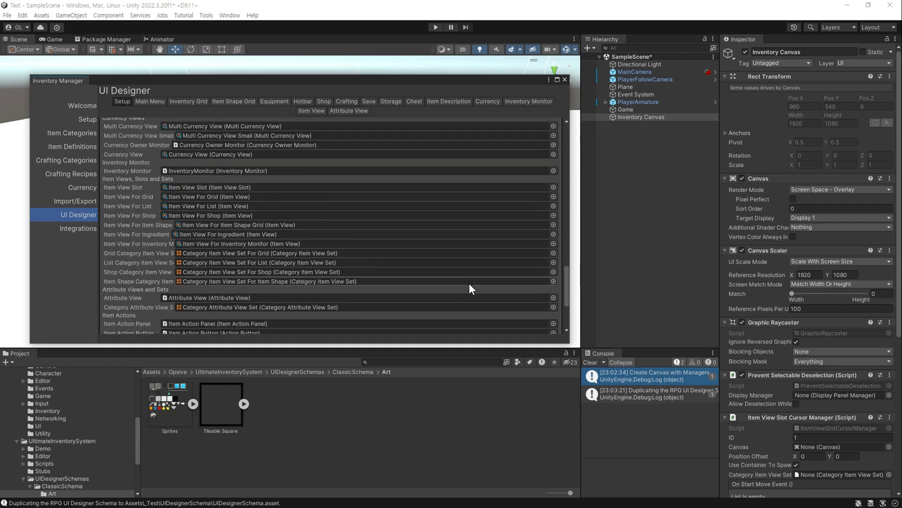
pyautogui.scroll(5, 414, 271)
pyautogui.scroll(5, 361, 257)
pyautogui.scroll(5, 361, 262)
pyautogui.scroll(2, 360, 260)
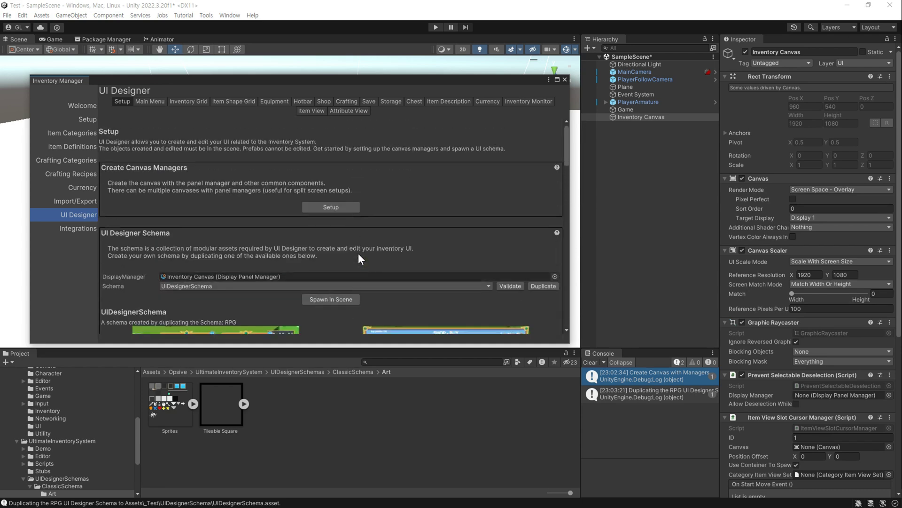
pyautogui.click(154, 102)
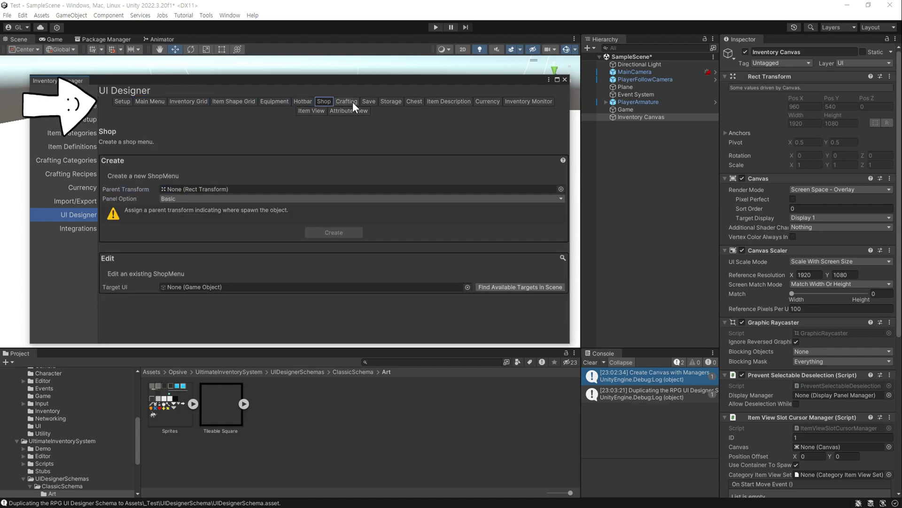
pyautogui.click(328, 222)
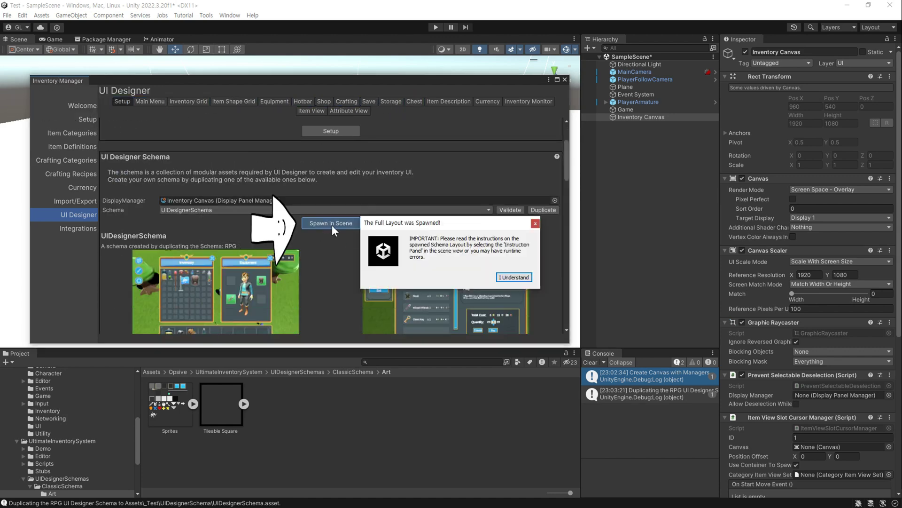
pyautogui.click(524, 279)
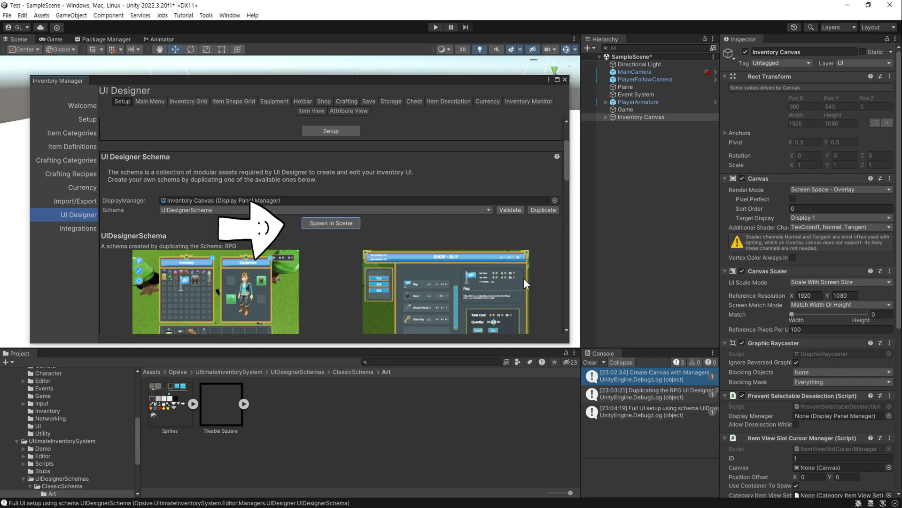
# Step: Expand RPG Schema Full Layout in the Hierarchy and preview it in the Game view
pyautogui.click(605, 117)
pyautogui.click(612, 124)
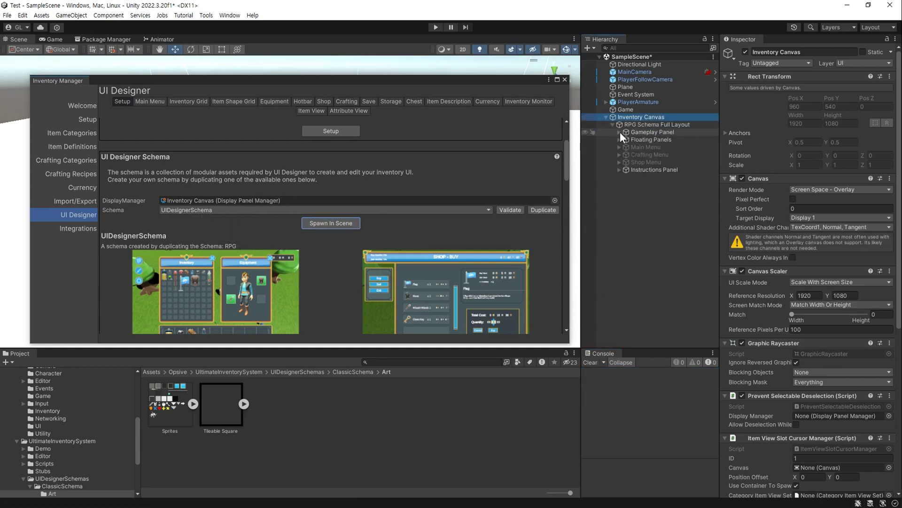
pyautogui.click(624, 132)
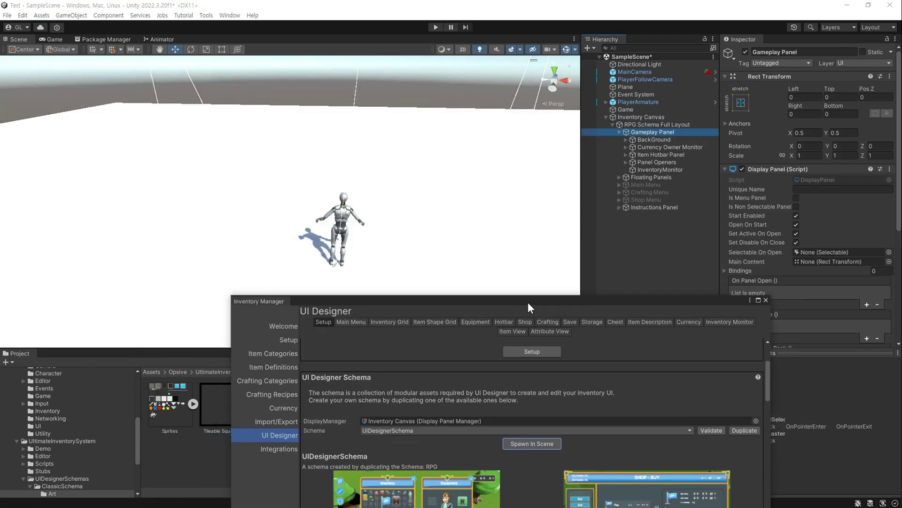
pyautogui.click(52, 39)
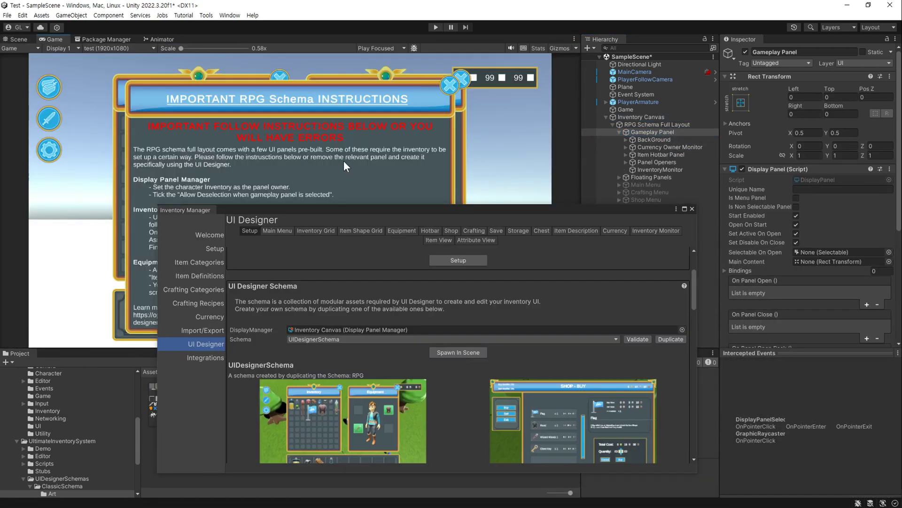
pyautogui.moveTo(447, 211); pyautogui.dragTo(640, 239)
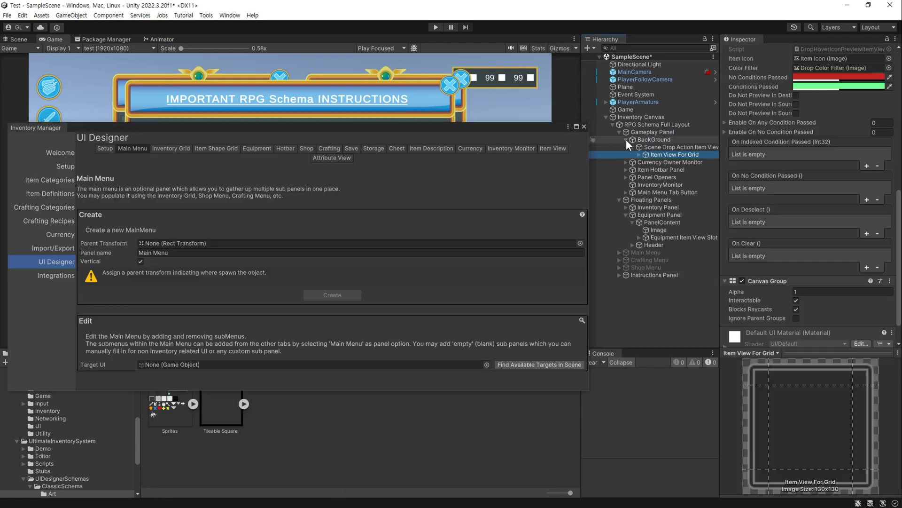
pyautogui.click(633, 124)
pyautogui.press('Left')
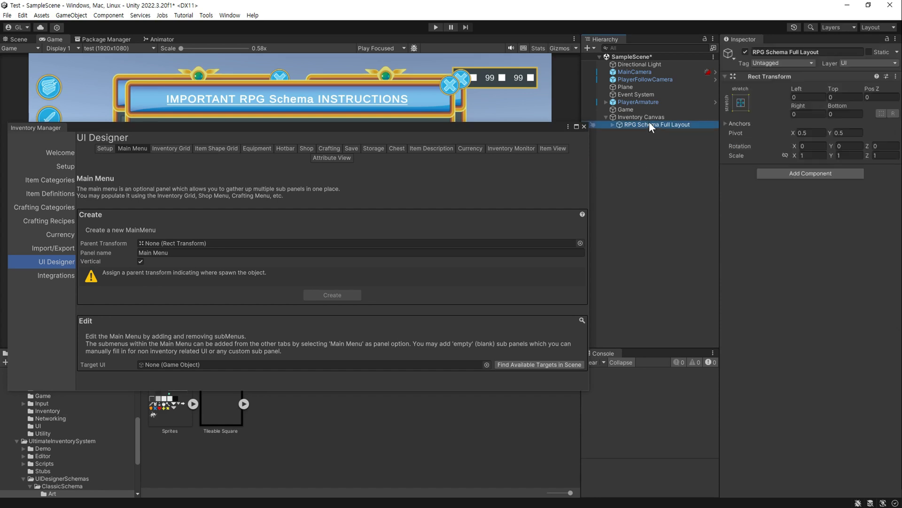
# Step: Delete the full layout and create a Main Menu panel parented to Inventory Canvas
pyautogui.press('Delete')
pyautogui.moveTo(361, 124); pyautogui.dragTo(368, 104)
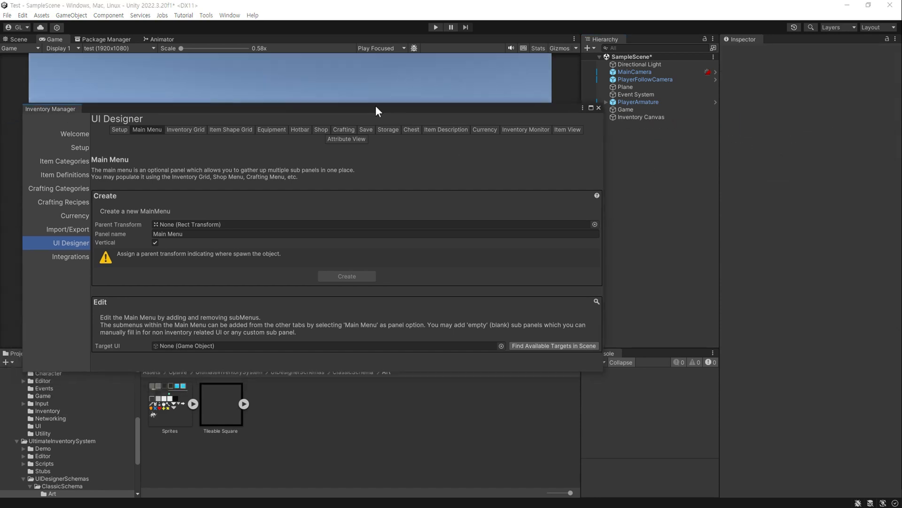
pyautogui.moveTo(641, 117); pyautogui.dragTo(220, 226)
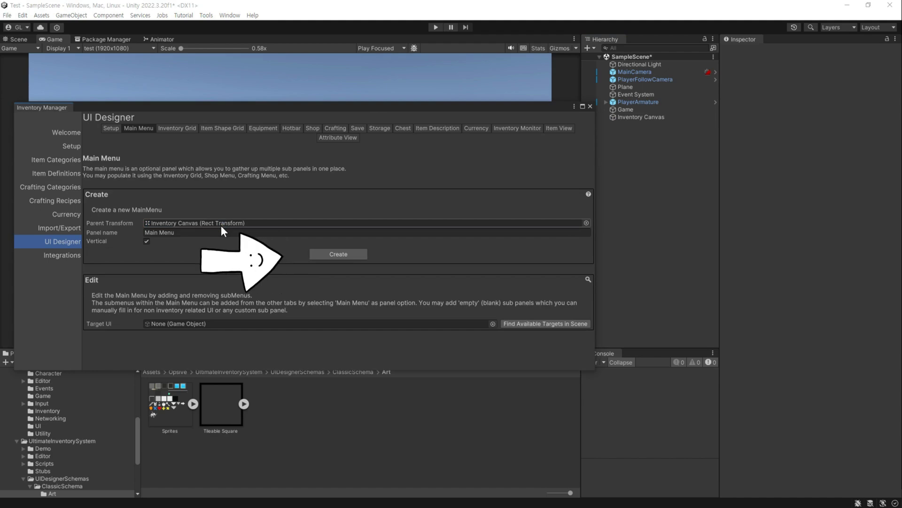
pyautogui.click(343, 257)
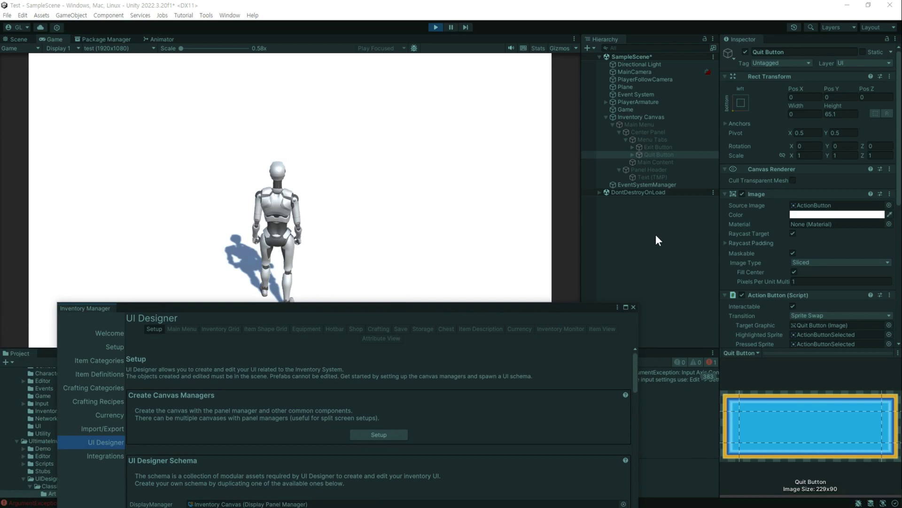
# Step: Enable Open On Start on the Main Menu object and stop play mode
pyautogui.click(681, 125)
pyautogui.scroll(-5, 792, 238)
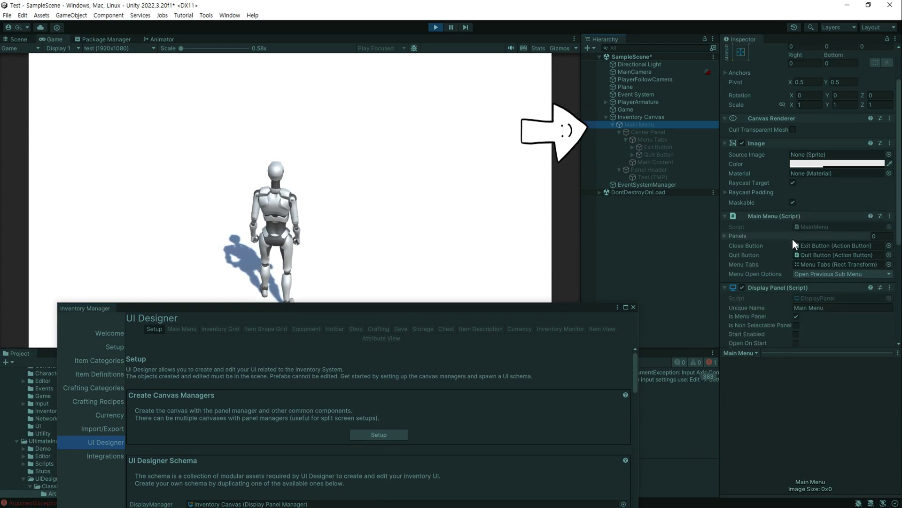
pyautogui.scroll(-1, 804, 211)
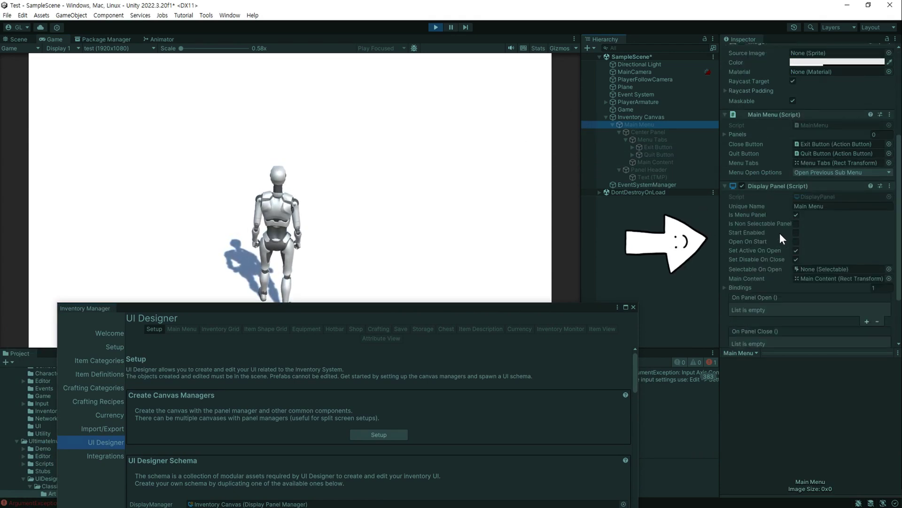
pyautogui.click(796, 242)
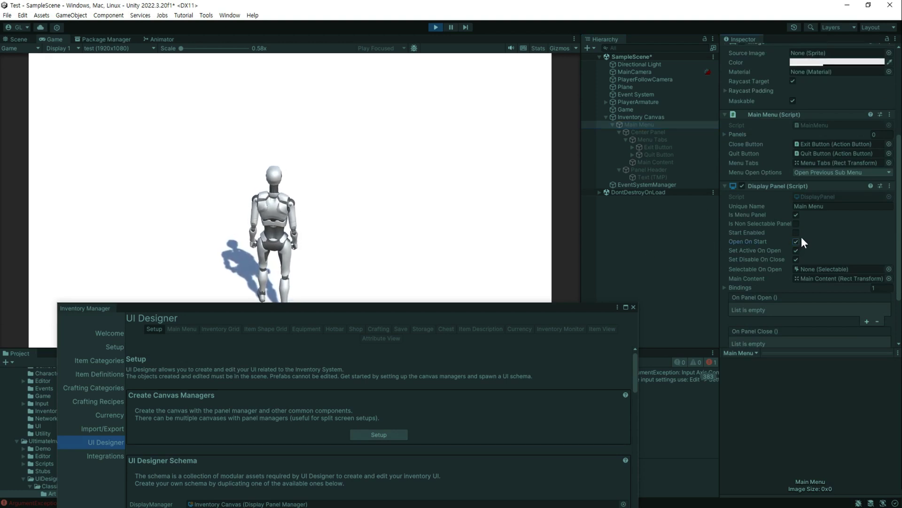
pyautogui.click(436, 28)
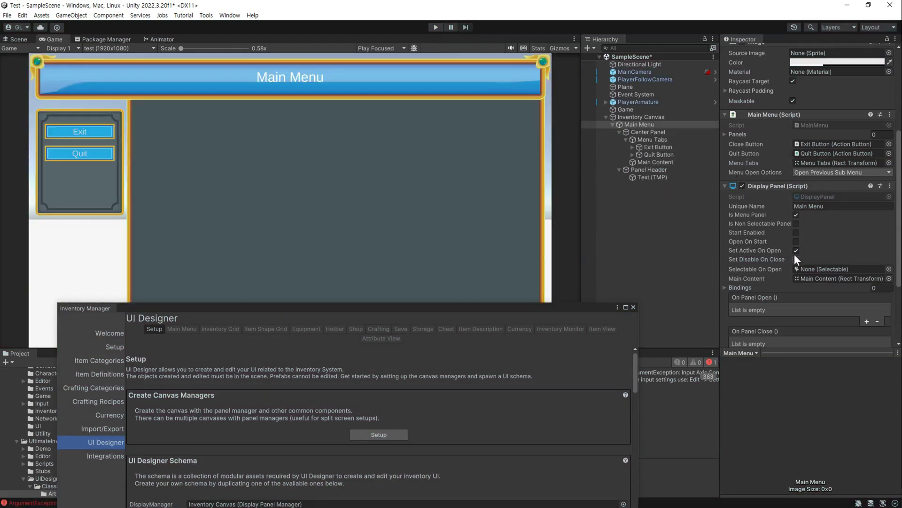
# Step: Enable Set Disable On Close on Main Menu and add a legacy Button under Inventory Canvas
pyautogui.click(796, 259)
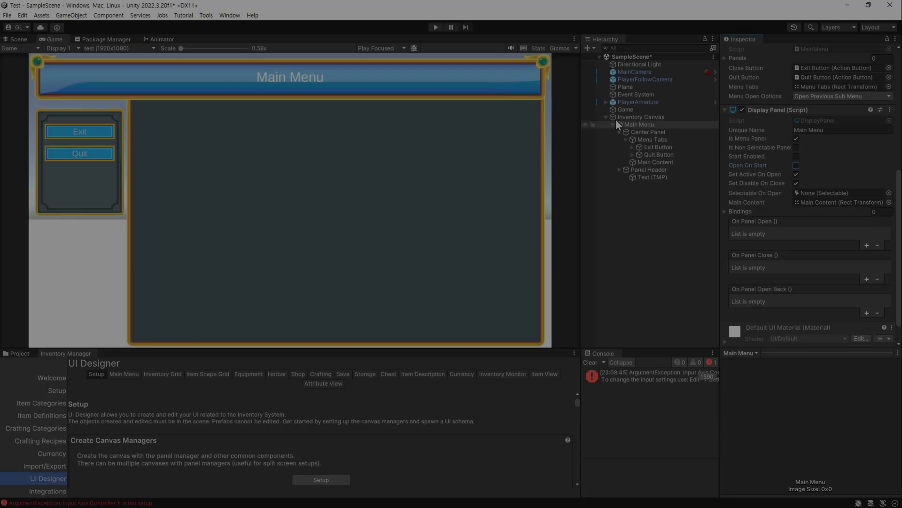
pyautogui.rightClick(616, 123)
pyautogui.moveTo(694, 326)
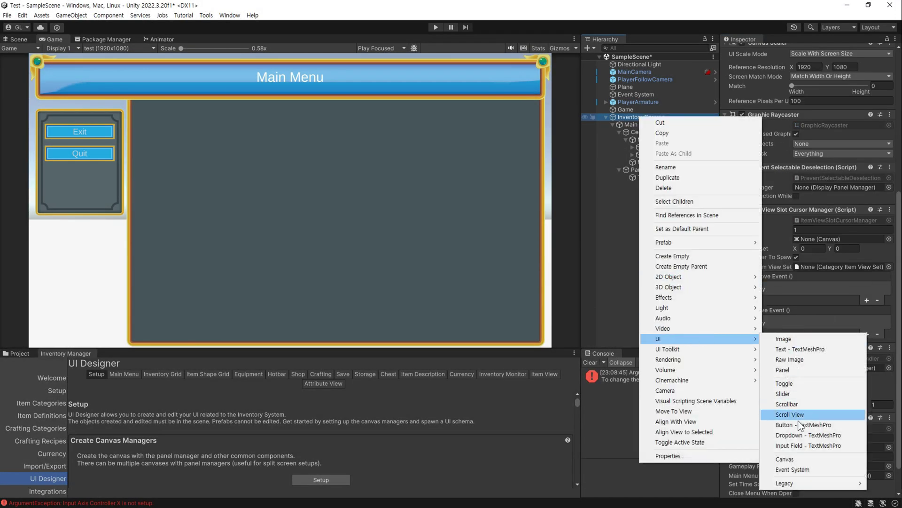
pyautogui.moveTo(752, 484)
pyautogui.click(705, 463)
# Step: Wire the Button's On Click event to the Main Menu panel's DisplayPanel function
pyautogui.scroll(3, 743, 238)
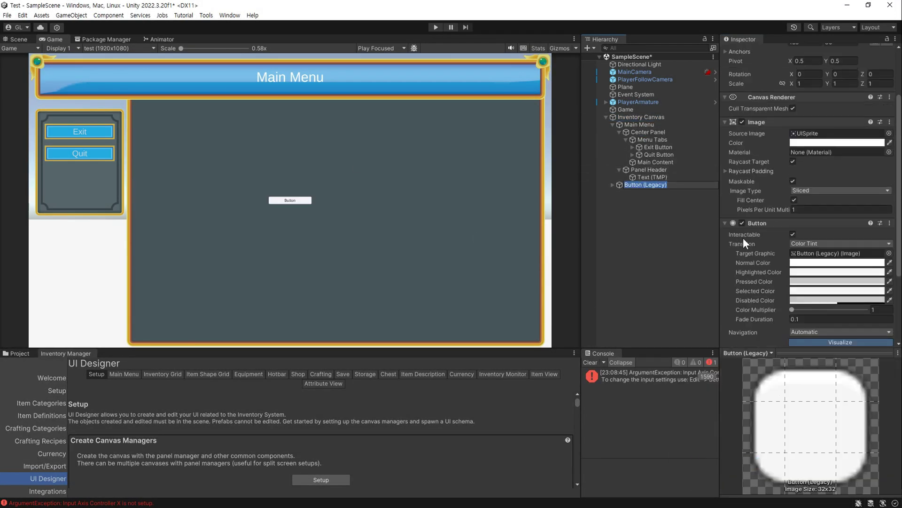
pyautogui.scroll(3, 743, 238)
pyautogui.moveTo(833, 106); pyautogui.dragTo(112, 131)
pyautogui.scroll(-3, 846, 258)
pyautogui.scroll(-3, 846, 258)
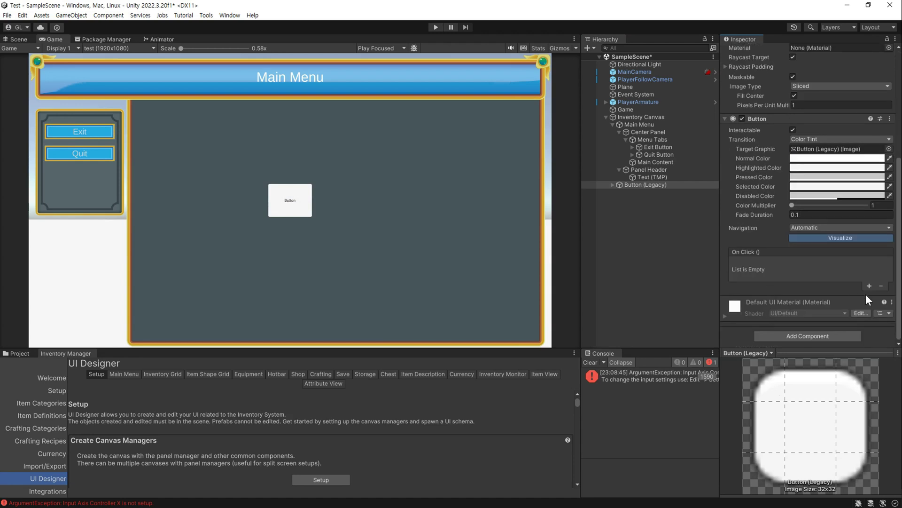
pyautogui.click(869, 287)
pyautogui.moveTo(628, 123); pyautogui.dragTo(759, 274)
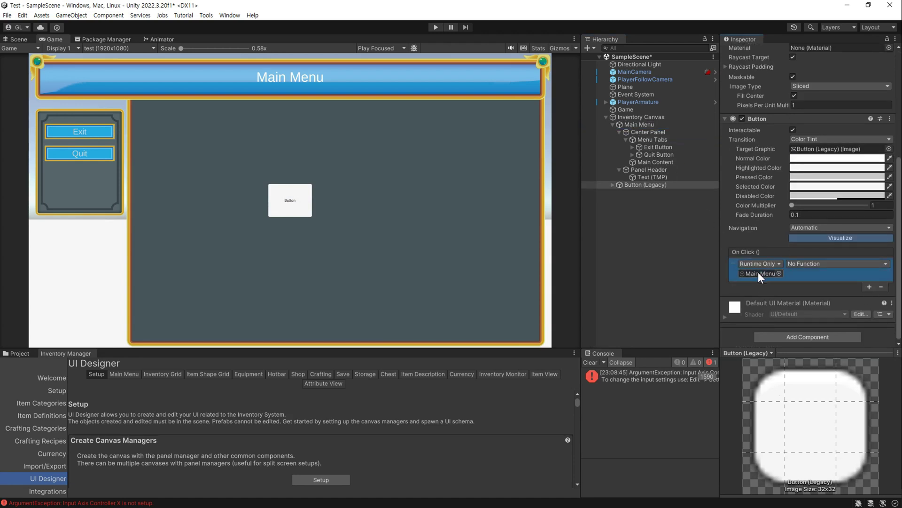
pyautogui.click(801, 265)
pyautogui.moveTo(821, 320)
pyautogui.moveTo(808, 340)
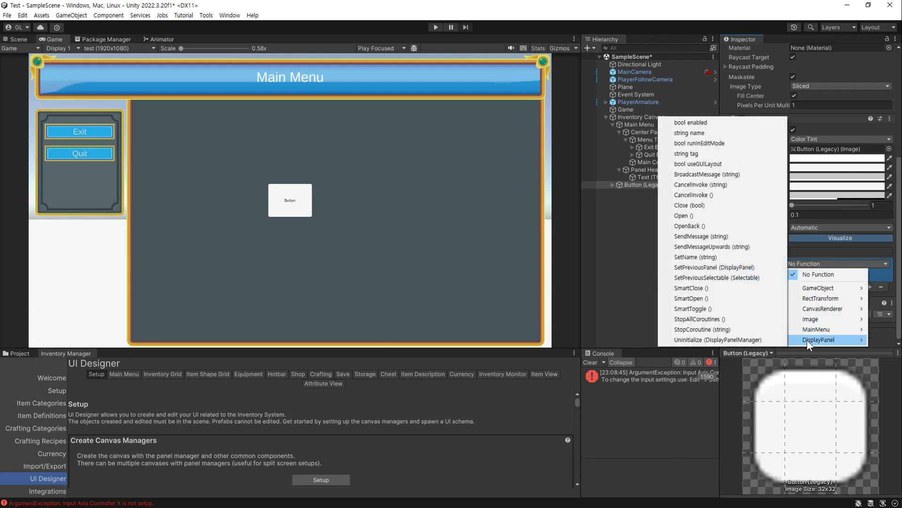
pyautogui.click(717, 298)
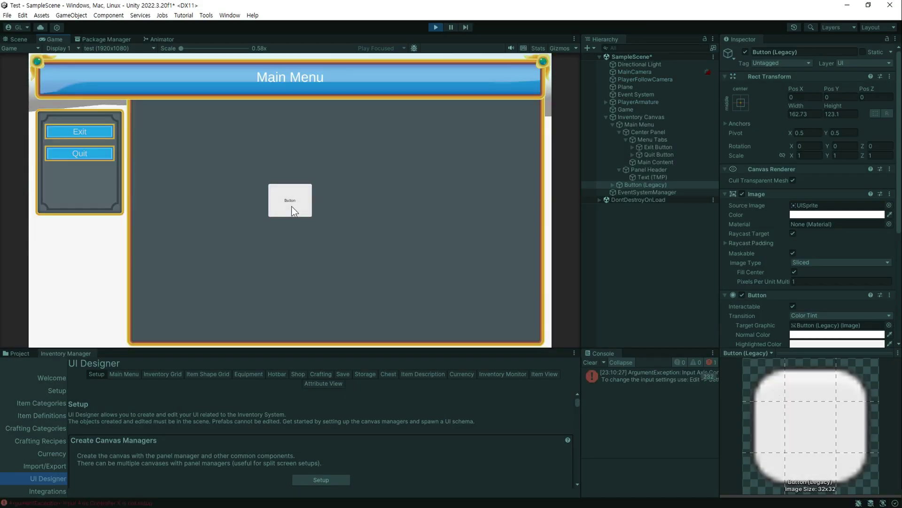
# Step: Test that the button closes and reopens the Main Menu, then open the Inventory Grid creator
pyautogui.click(291, 206)
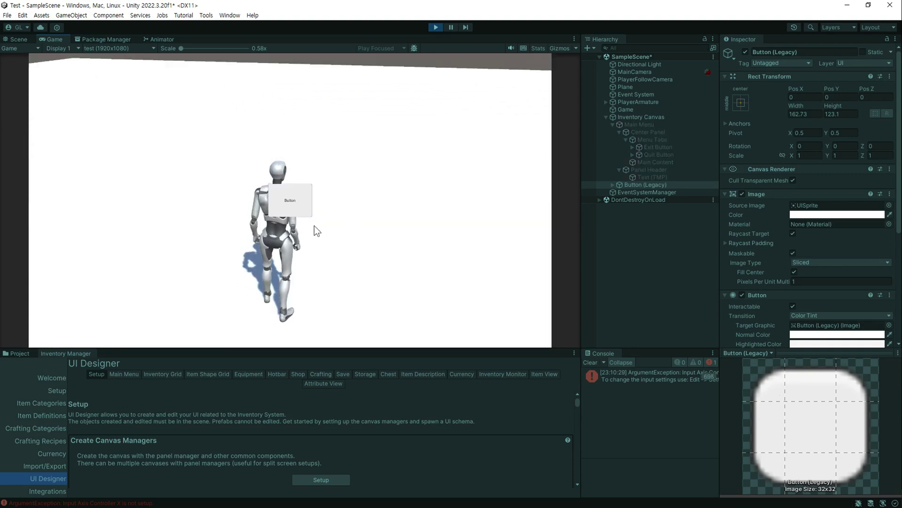
pyautogui.click(309, 208)
pyautogui.click(308, 208)
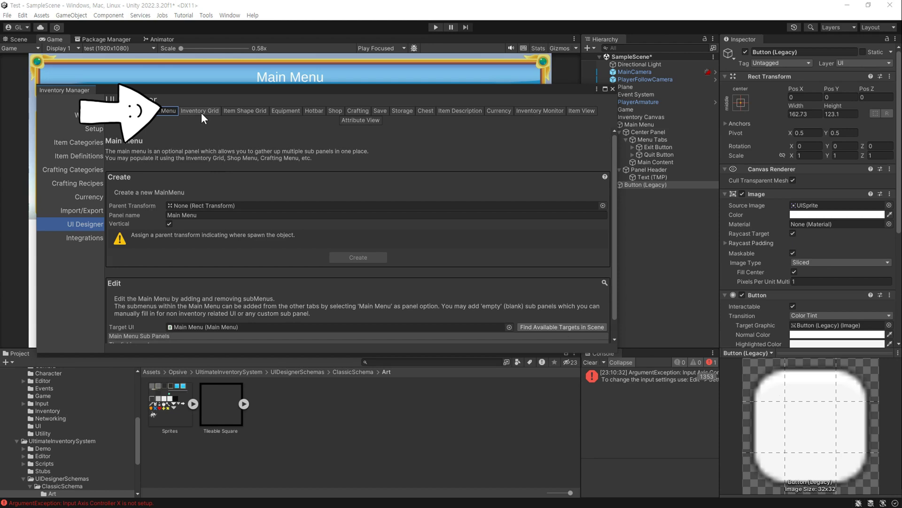
pyautogui.click(201, 112)
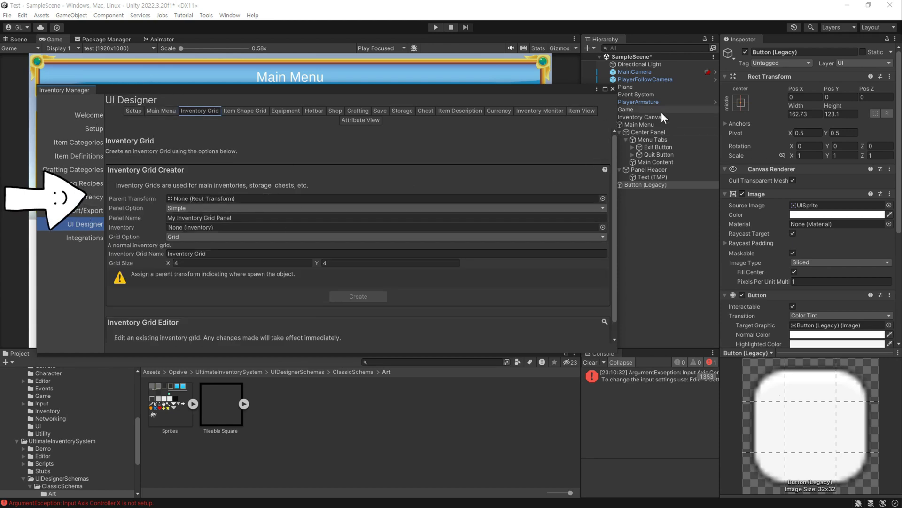
# Step: Create My Inventory Grid Panel under Inventory Canvas with Grid Option set to List
pyautogui.moveTo(668, 118); pyautogui.dragTo(203, 198)
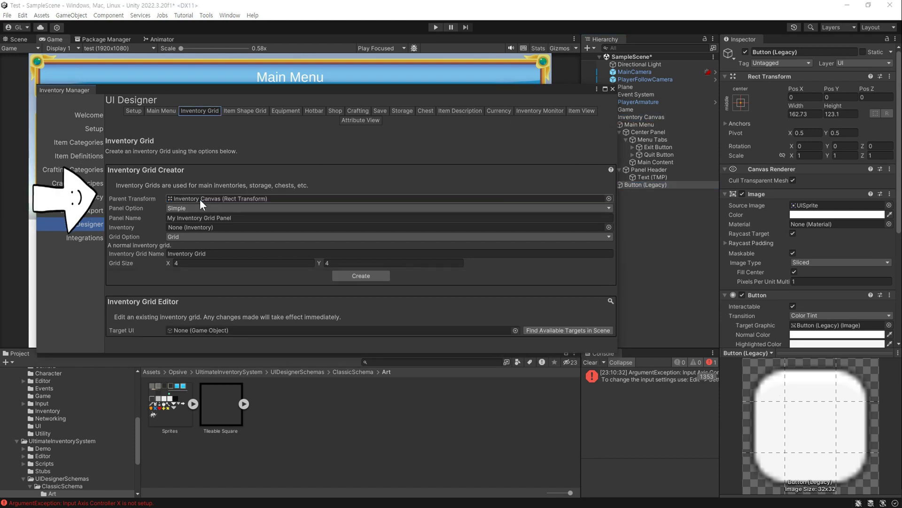
pyautogui.click(194, 237)
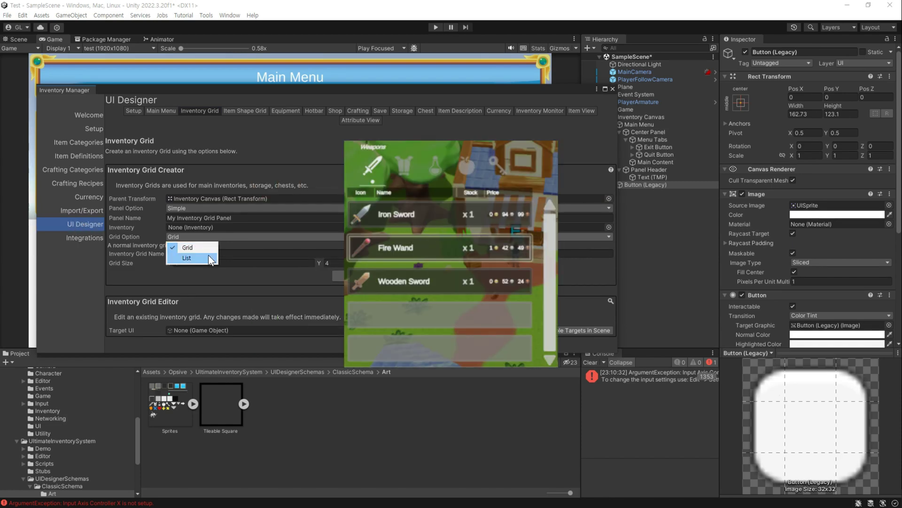
pyautogui.click(207, 257)
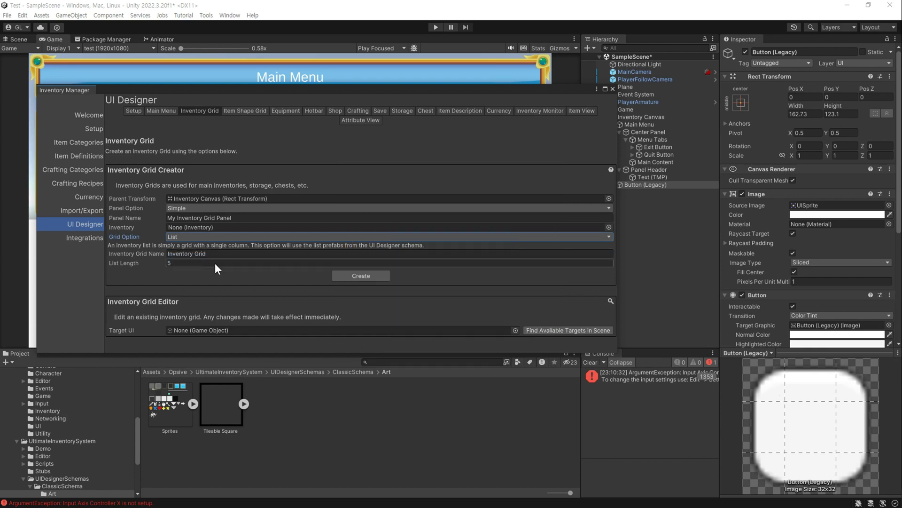
pyautogui.click(346, 279)
pyautogui.moveTo(535, 89)
pyautogui.mouseDown()
pyautogui.moveTo(522, 80)
pyautogui.moveTo(554, 167)
pyautogui.moveTo(575, 135)
pyautogui.mouseUp()
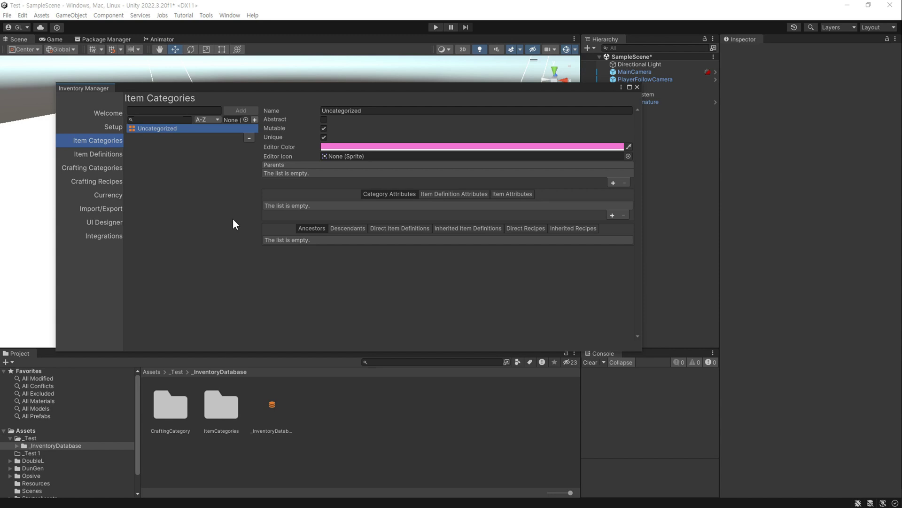
pyautogui.click(111, 155)
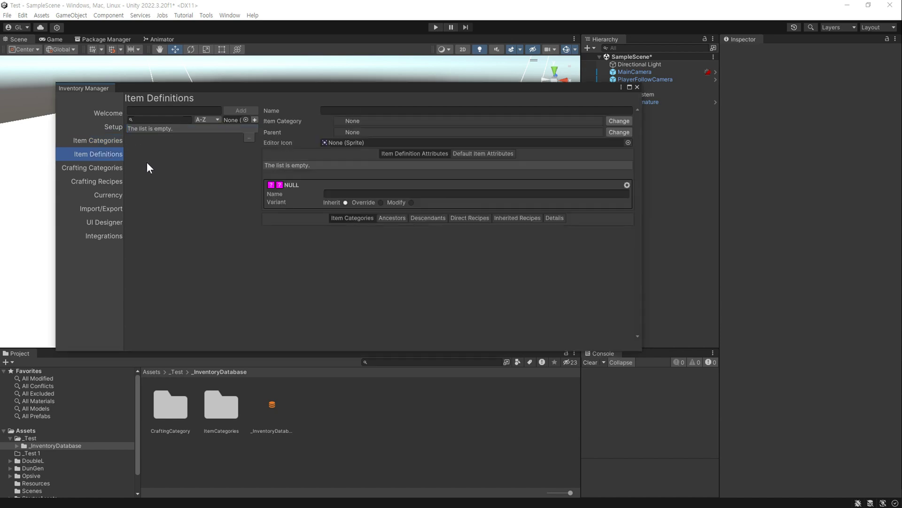
pyautogui.click(116, 141)
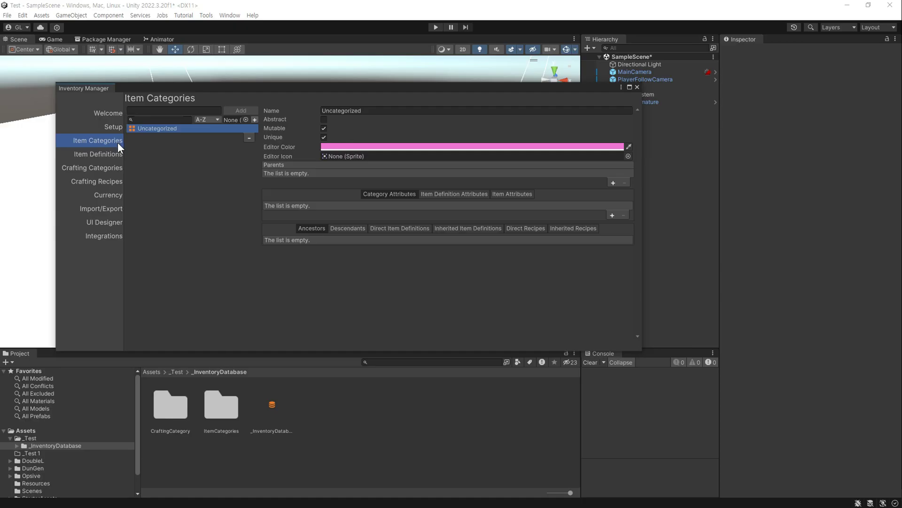
pyautogui.click(155, 110)
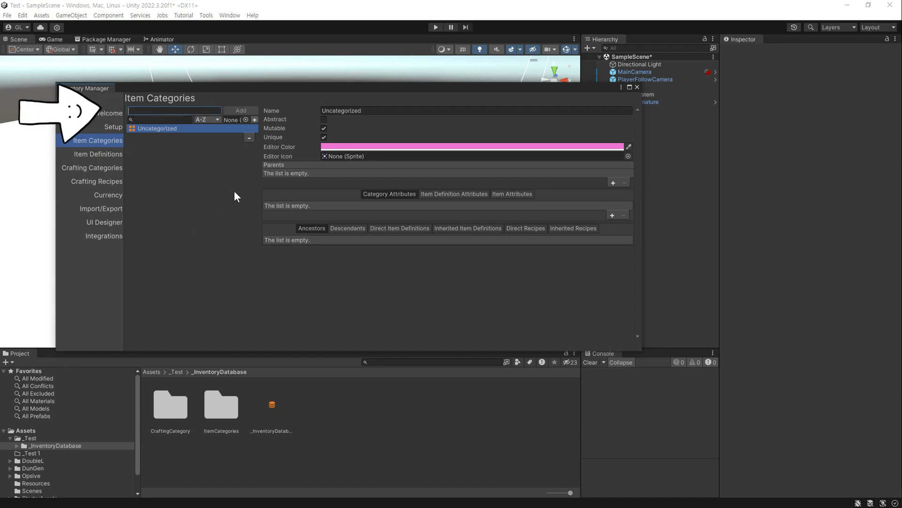
# Step: Add Icon, Weapon and Potion item categories
pyautogui.write('Icon')
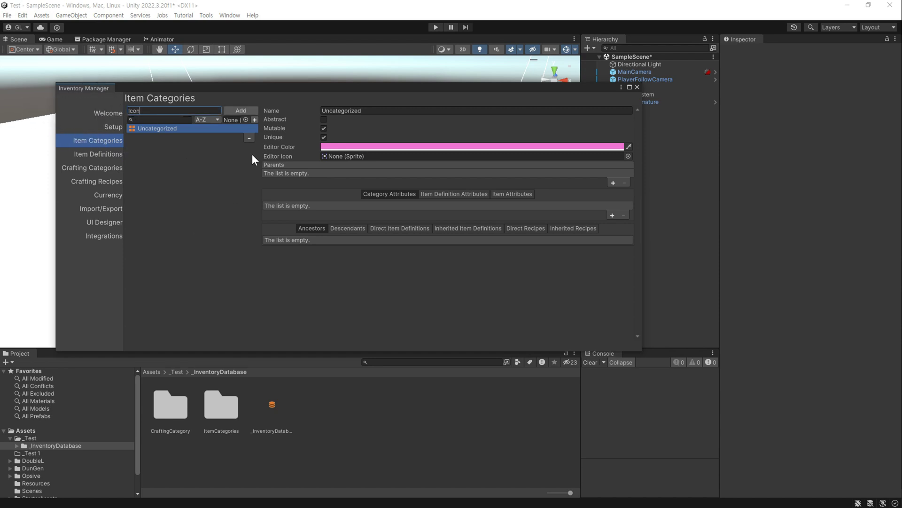
pyautogui.click(248, 113)
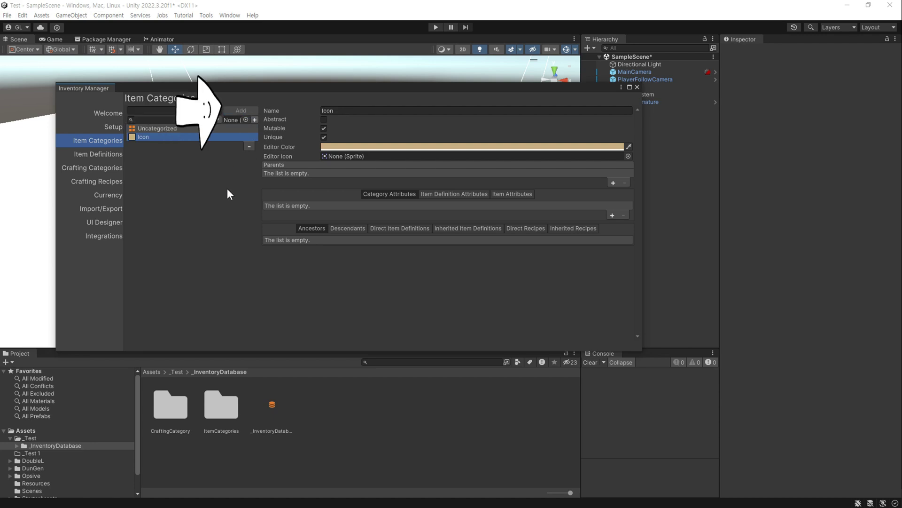
pyautogui.write('W')
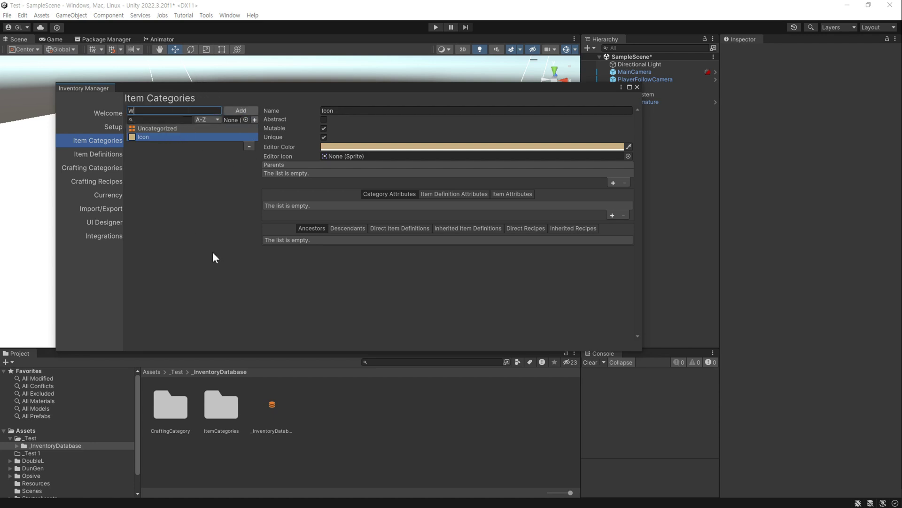
pyautogui.write('eapon')
pyautogui.click(241, 112)
pyautogui.write('P')
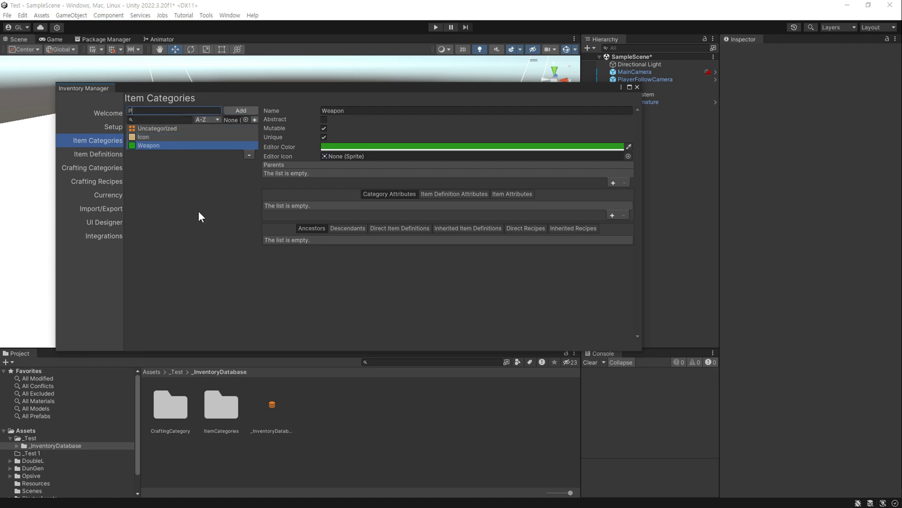
pyautogui.write('otion')
pyautogui.press('Return')
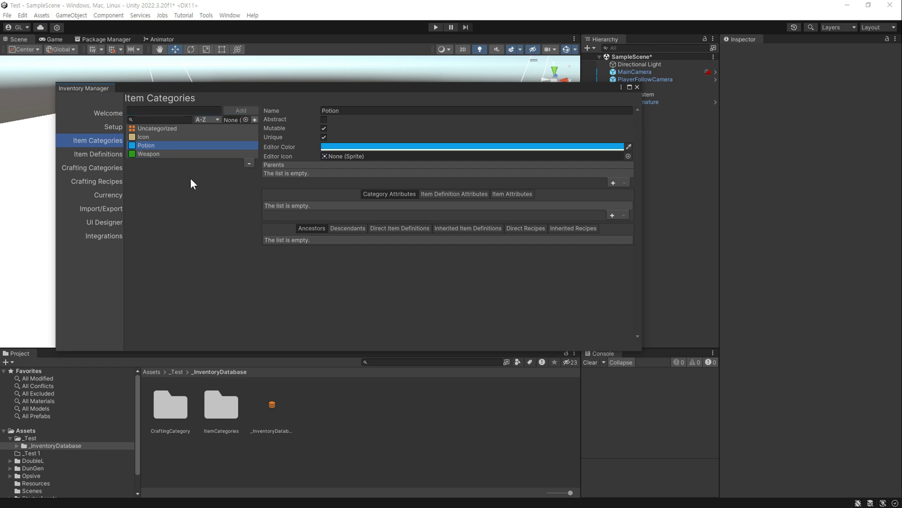
# Step: Give the Icon category a pale cream editor colour
pyautogui.click(151, 138)
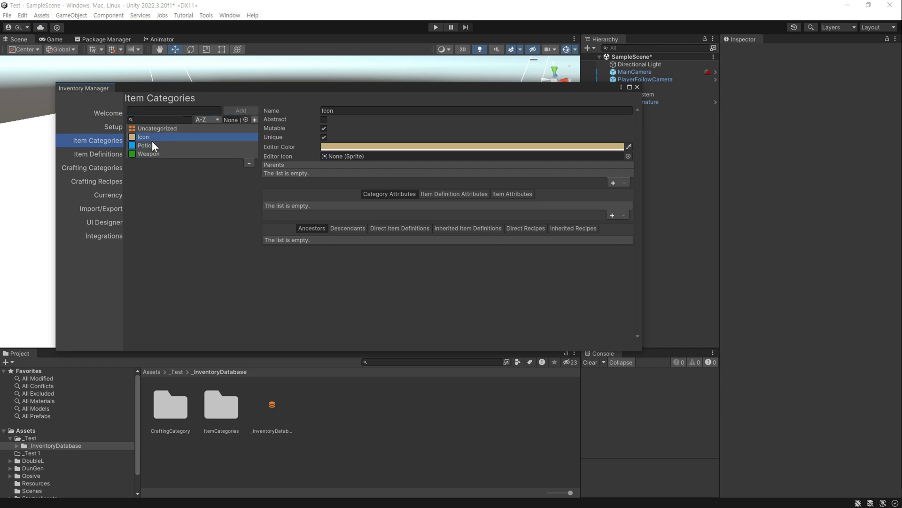
pyautogui.click(396, 148)
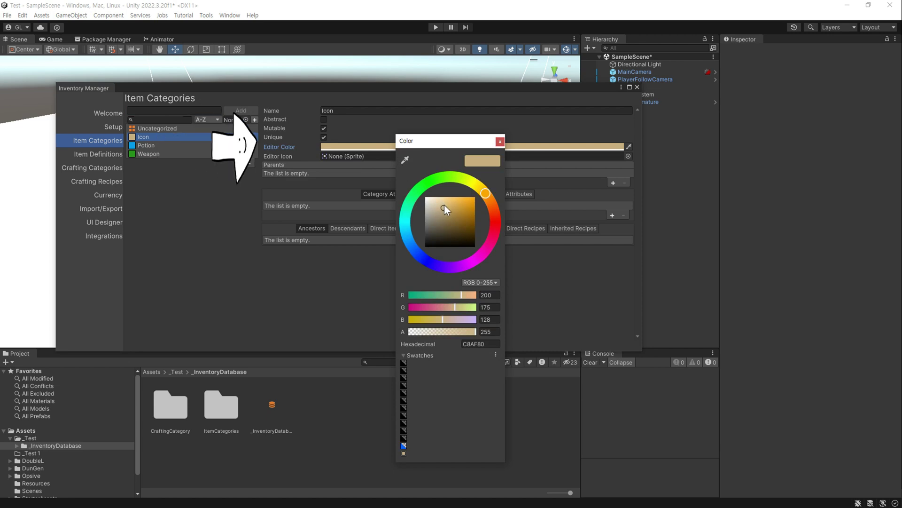
pyautogui.moveTo(448, 210); pyautogui.dragTo(430, 205)
pyautogui.click(501, 141)
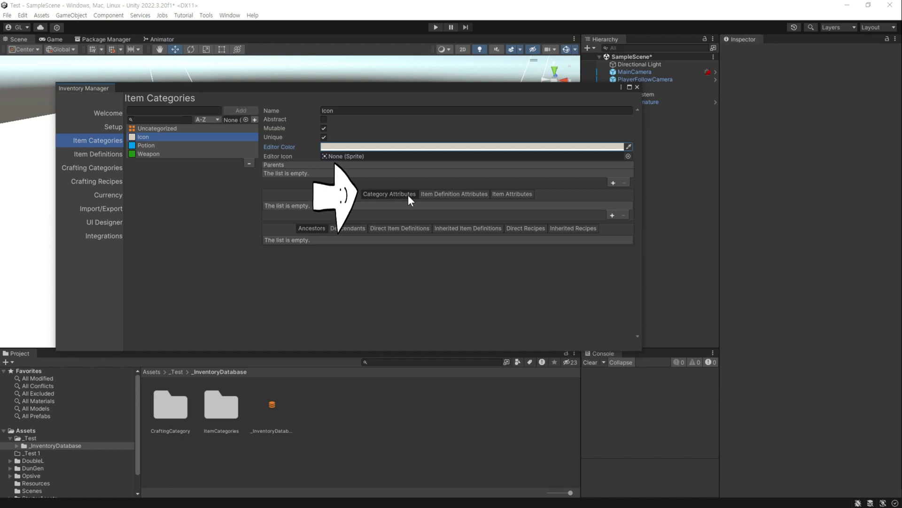
# Step: Add a Sprite category attribute to Icon using the Consumable sprite
pyautogui.click(613, 216)
pyautogui.click(320, 205)
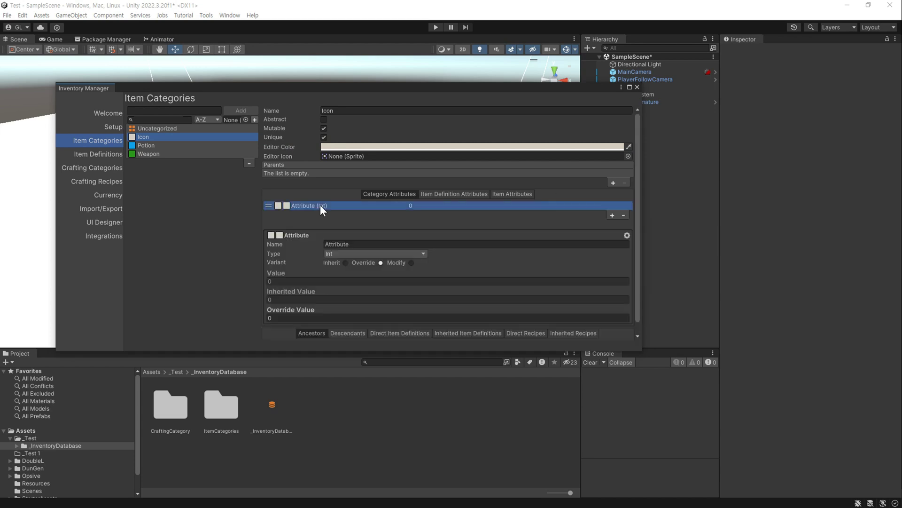
pyautogui.scroll(-1, 402, 256)
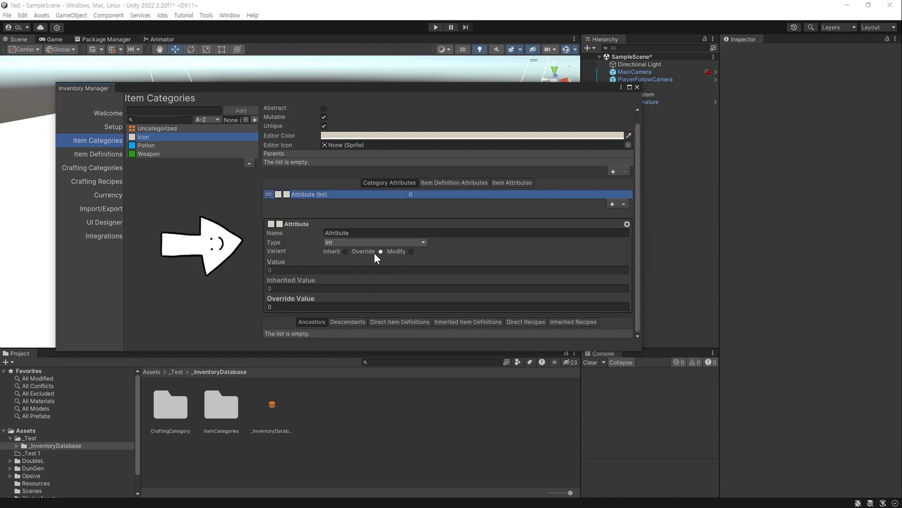
pyautogui.click(354, 241)
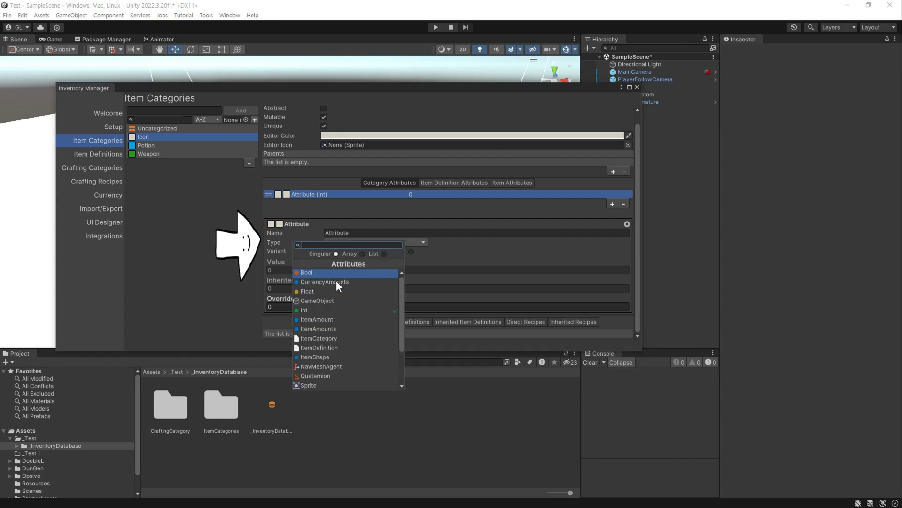
pyautogui.click(324, 385)
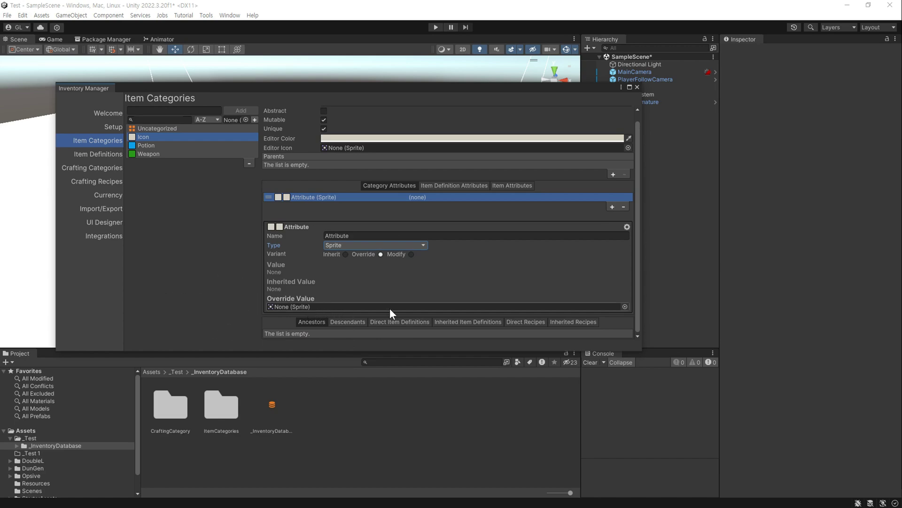
pyautogui.click(625, 306)
pyautogui.scroll(-5, 733, 329)
pyautogui.scroll(-5, 733, 329)
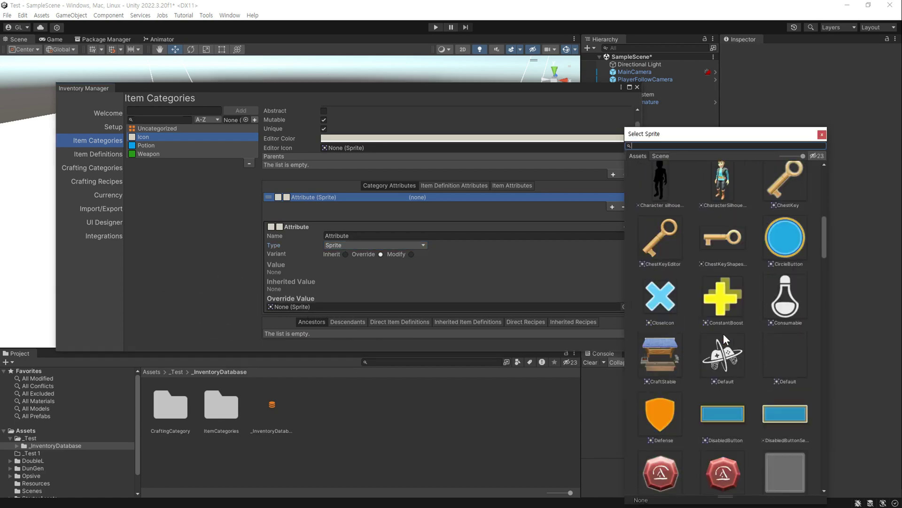
pyautogui.doubleClick(781, 305)
pyautogui.scroll(-1, 351, 292)
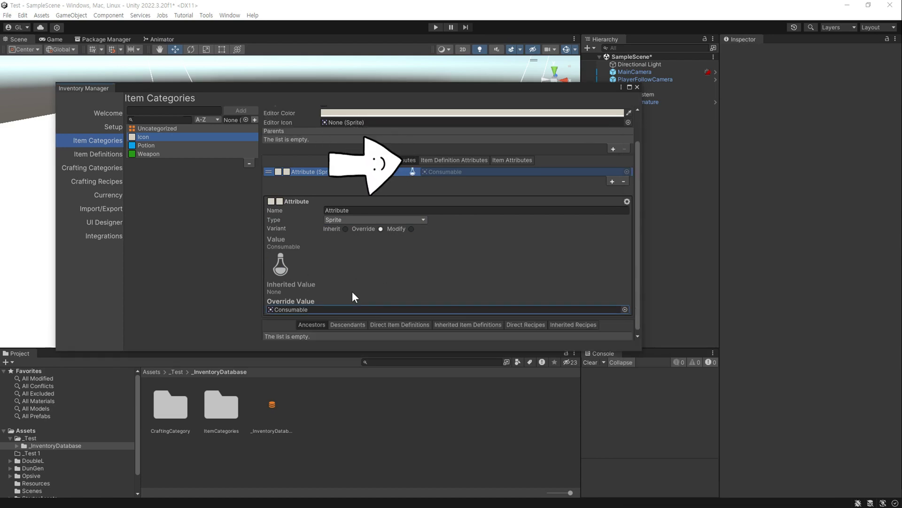
# Step: Add a Description string item definition attribute with value 'this is Icon', then select Potion
pyautogui.click(456, 161)
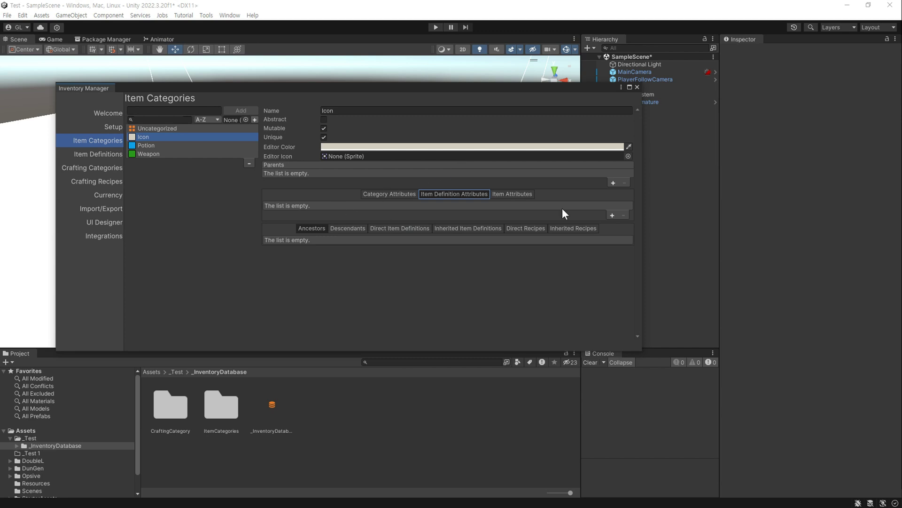
pyautogui.click(612, 215)
pyautogui.click(329, 205)
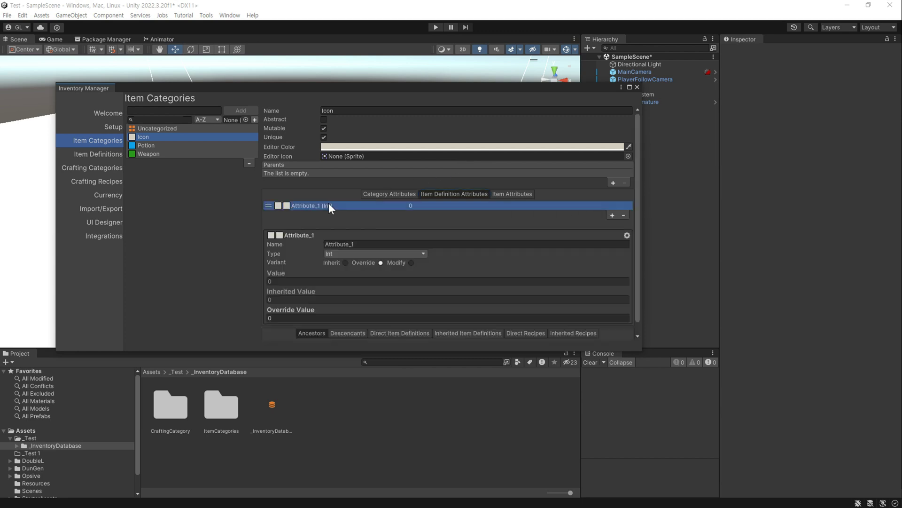
pyautogui.click(358, 253)
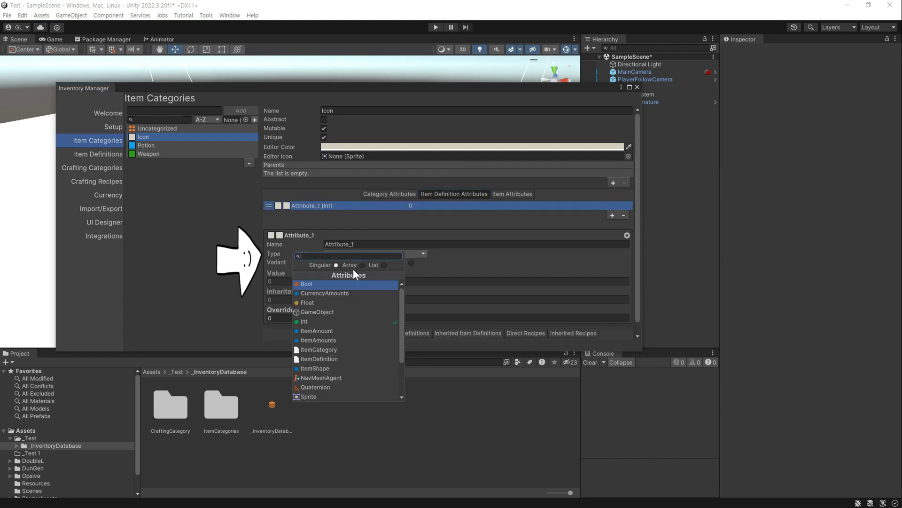
pyautogui.scroll(-3, 333, 338)
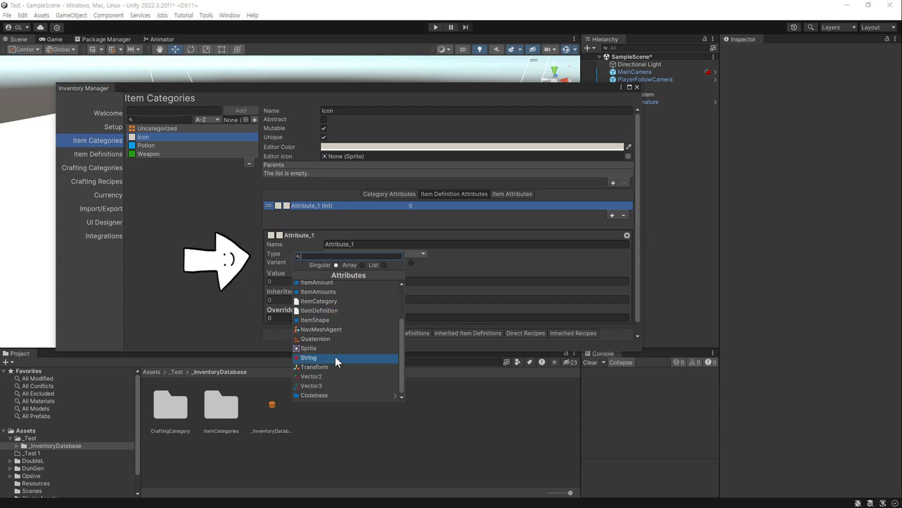
pyautogui.click(337, 358)
pyautogui.click(470, 244)
pyautogui.write('Description')
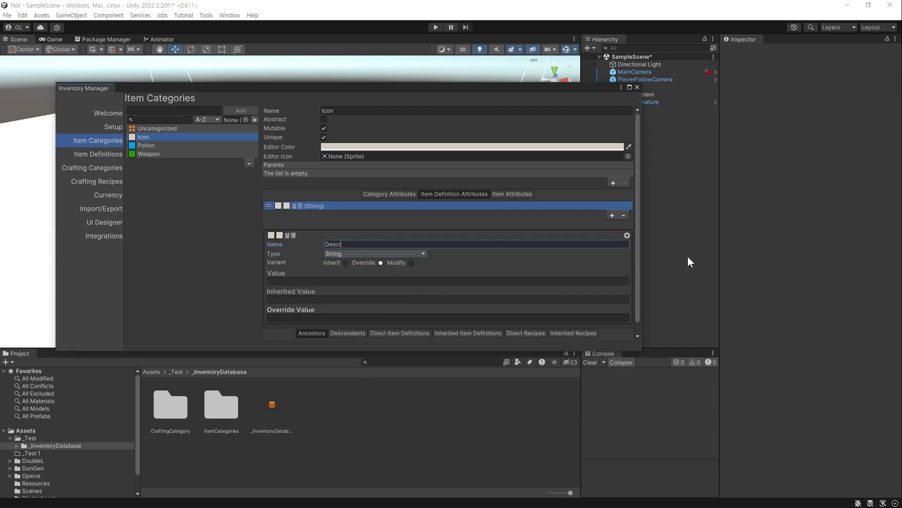
pyautogui.press('Tab')
pyautogui.write('this is ')
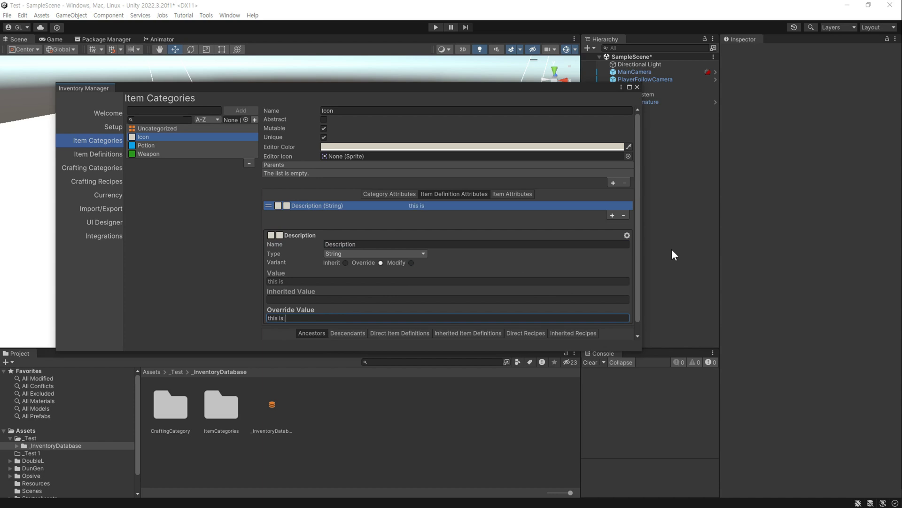
pyautogui.write('Icon')
pyautogui.scroll(-1, 503, 271)
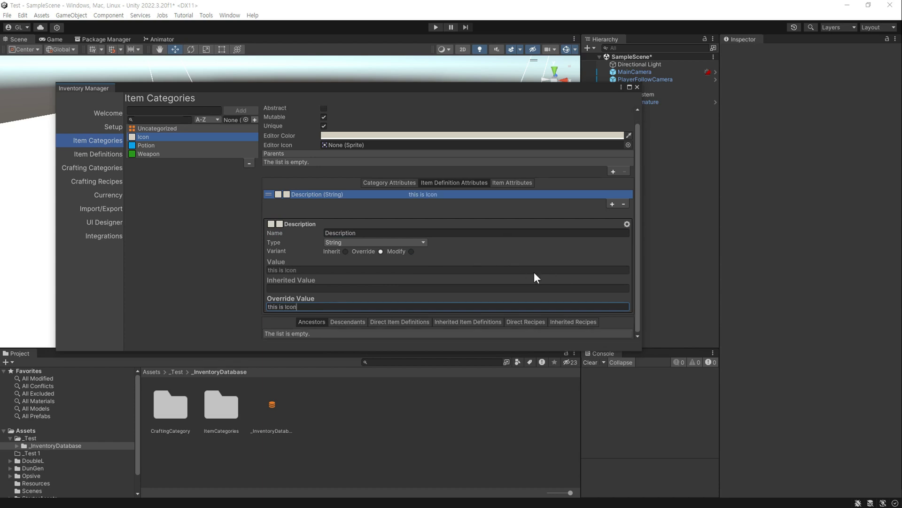
pyautogui.press('Down')
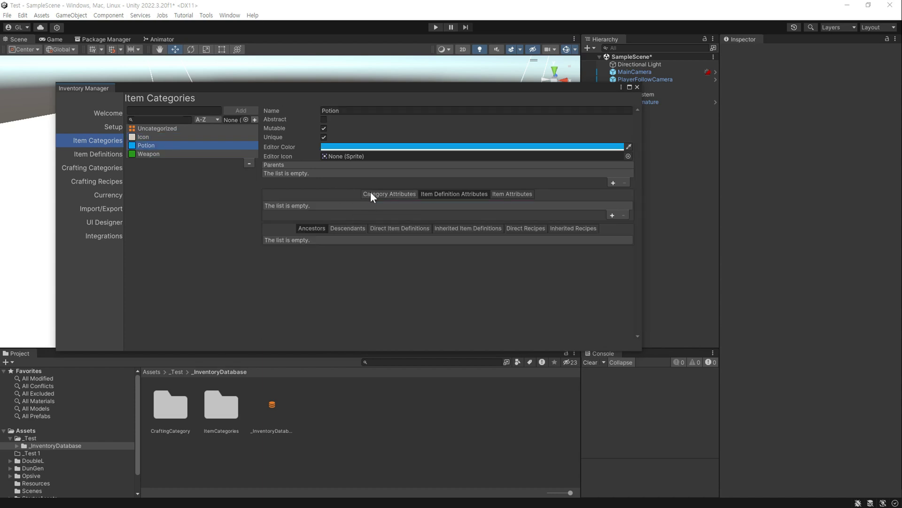
# Step: Make Icon the parent category of Potion
pyautogui.click(374, 193)
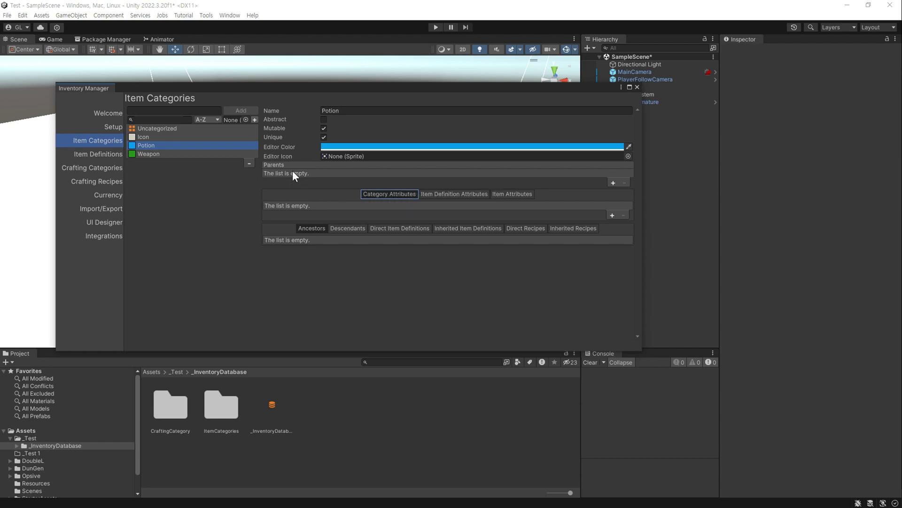
pyautogui.click(613, 182)
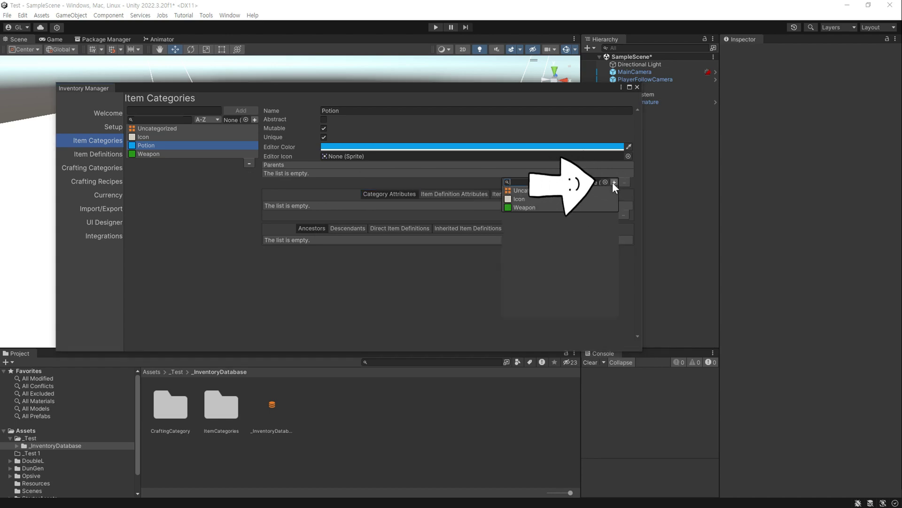
pyautogui.click(521, 198)
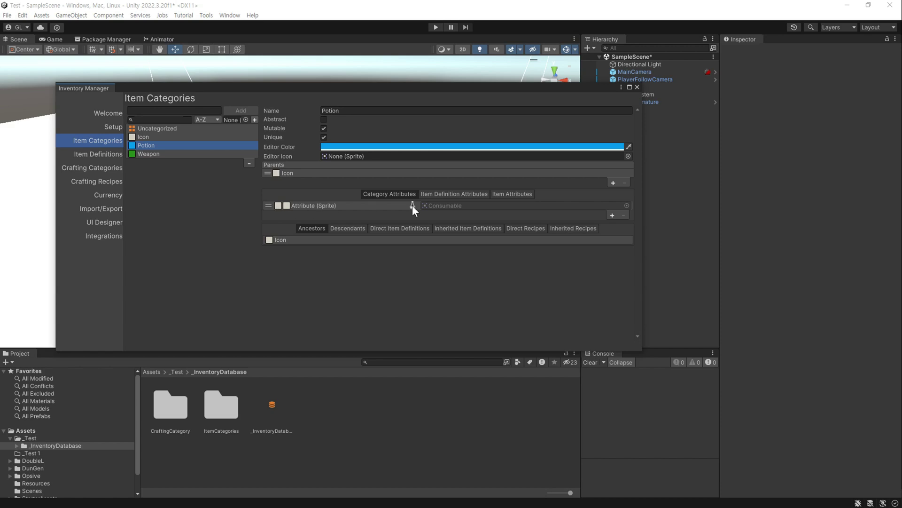
# Step: Try overriding Potion's sprite with BigPotionEditor, then revert it to inherit the Consumable icon
pyautogui.click(459, 205)
pyautogui.click(381, 205)
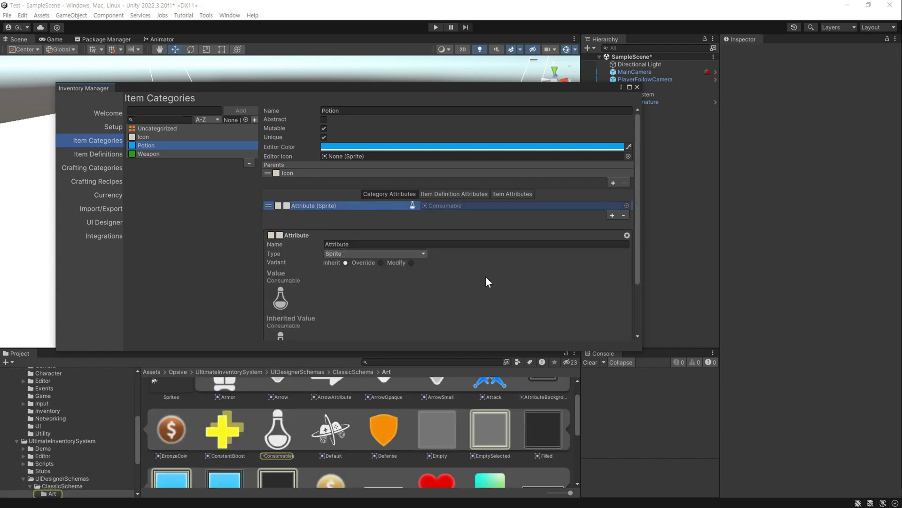
pyautogui.scroll(-2, 486, 275)
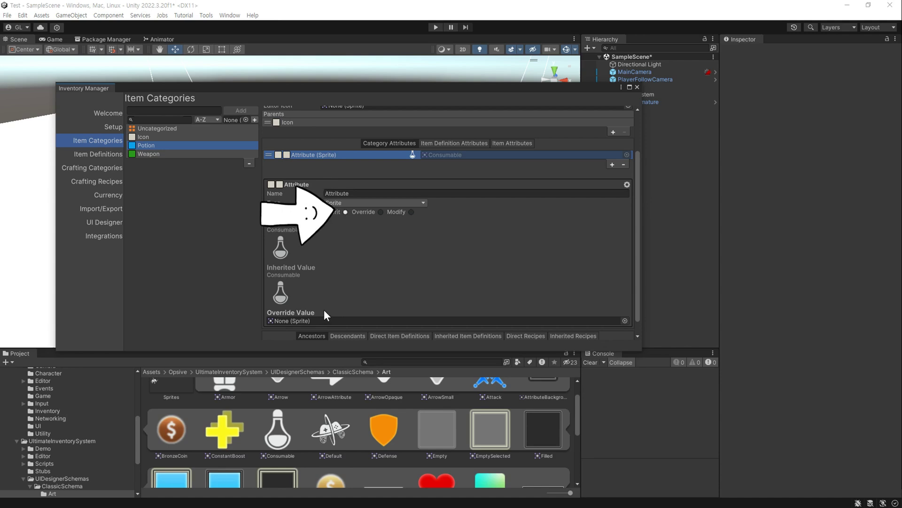
pyautogui.click(381, 212)
pyautogui.scroll(-5, 394, 405)
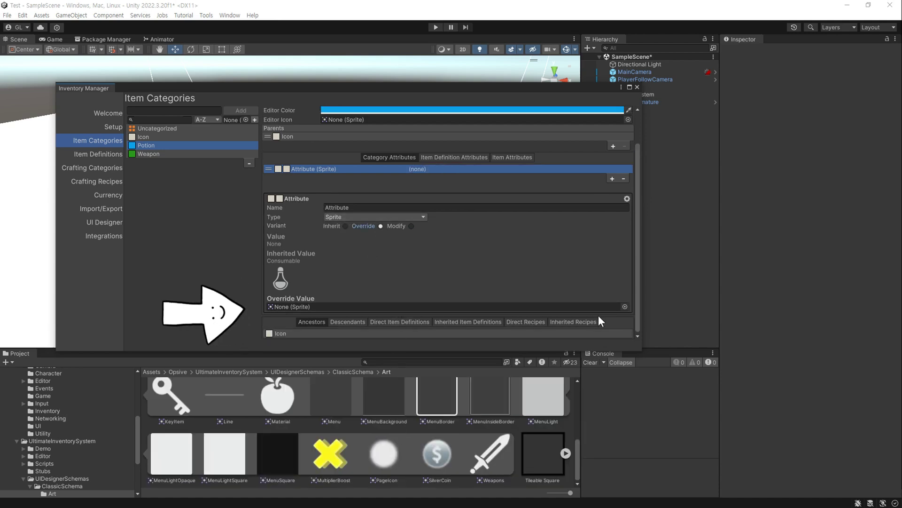
pyautogui.click(625, 307)
pyautogui.scroll(-3, 740, 356)
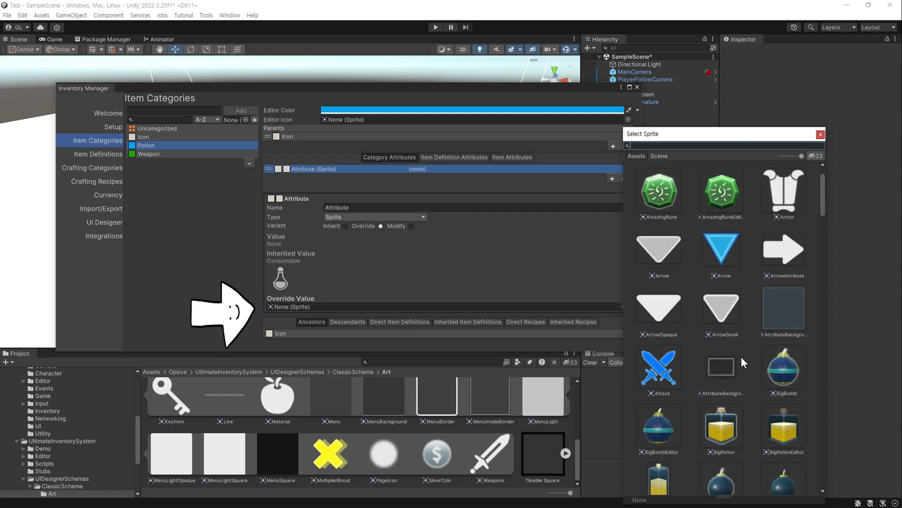
pyautogui.scroll(-2, 741, 357)
pyautogui.scroll(-2, 740, 356)
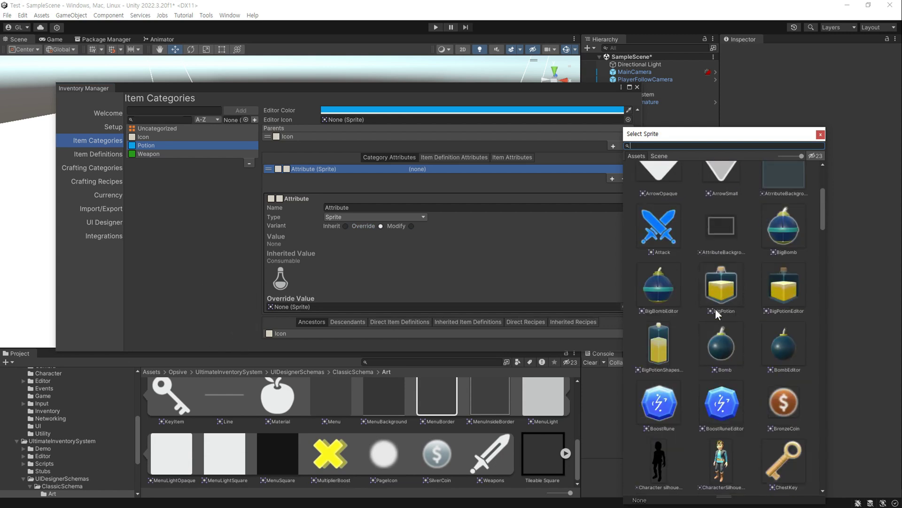
pyautogui.click(788, 290)
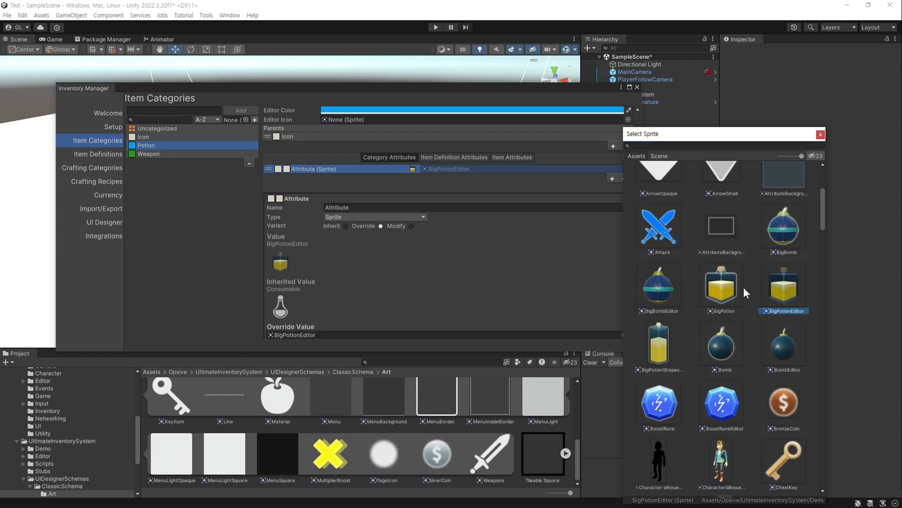
pyautogui.click(820, 134)
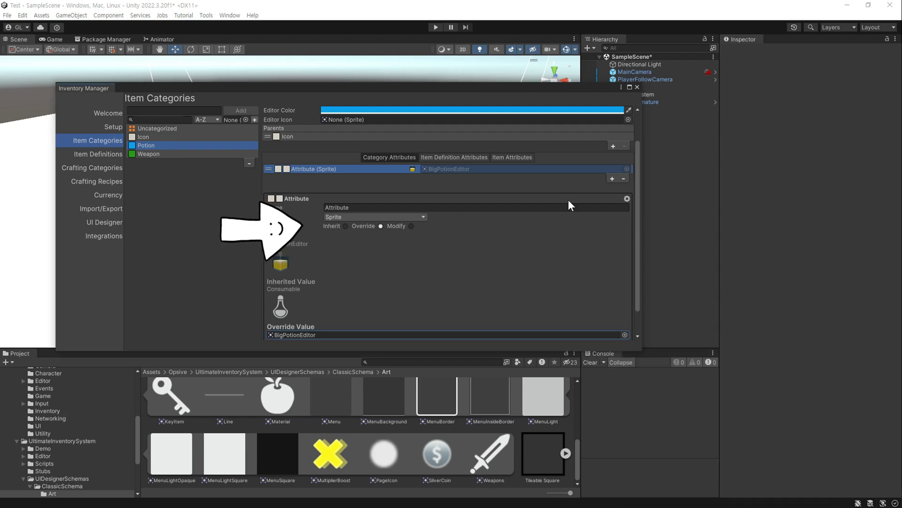
pyautogui.click(345, 226)
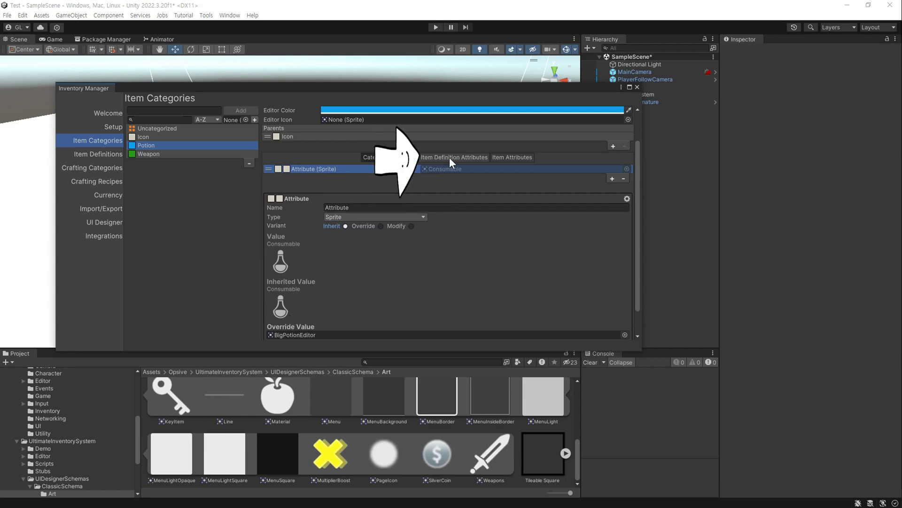
pyautogui.click(449, 157)
# Step: Set Potion's Description override value to 'This is Potion'
pyautogui.click(339, 206)
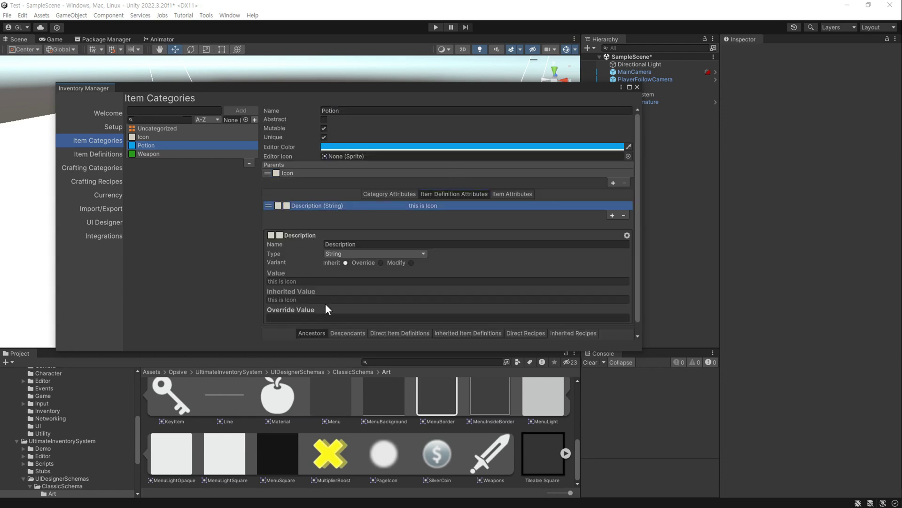
pyautogui.write('Ti')
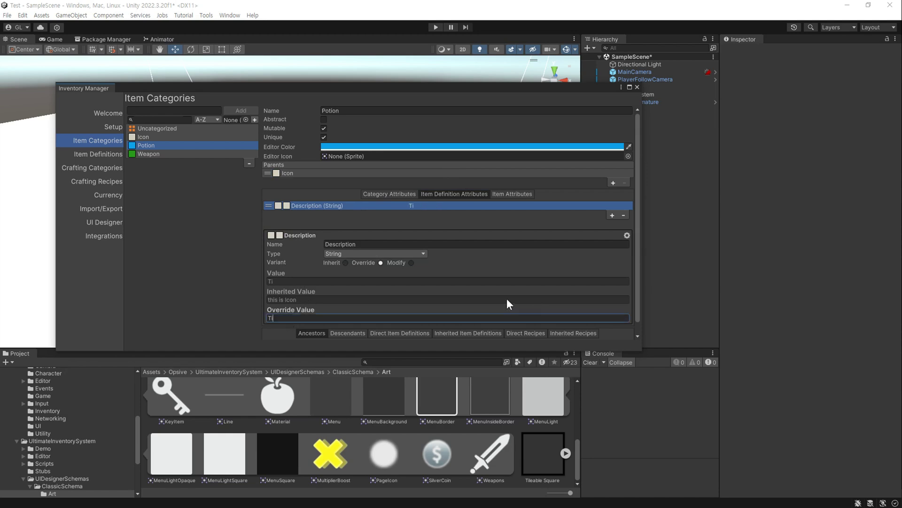
pyautogui.write('his is Po')
pyautogui.write('tion')
pyautogui.press('Return')
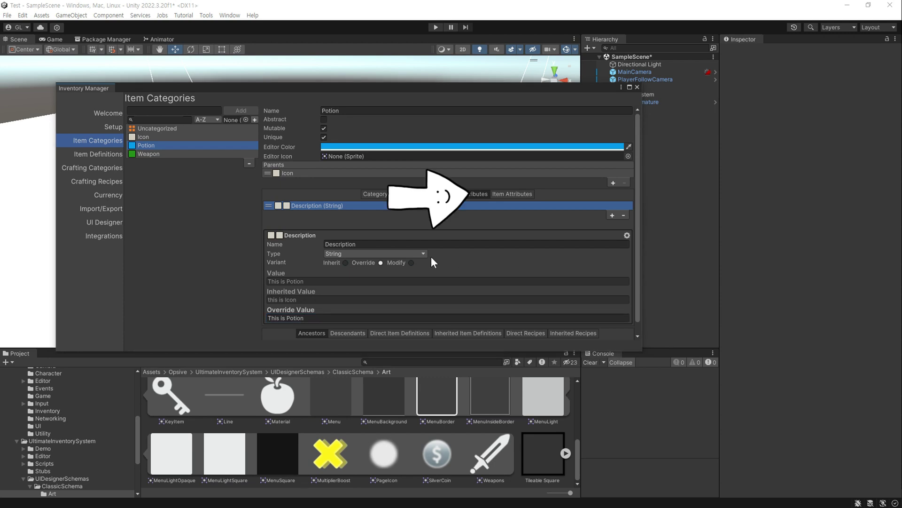
# Step: Add an integer item attribute Heal with value 10 to Potion
pyautogui.click(508, 194)
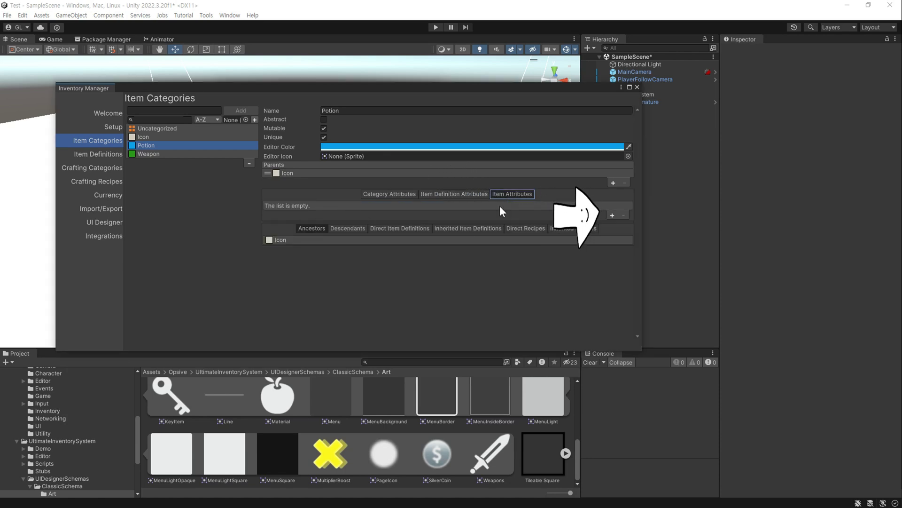
pyautogui.click(612, 216)
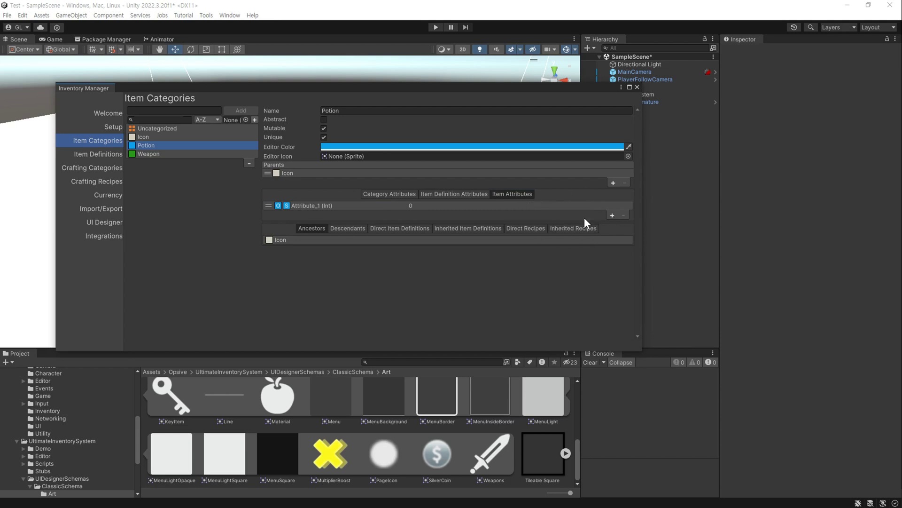
pyautogui.click(345, 206)
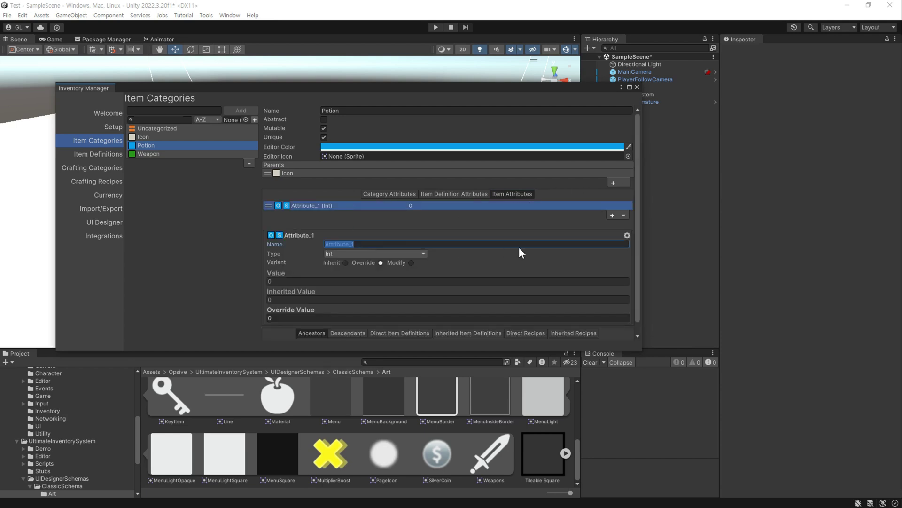
pyautogui.write('Heal')
pyautogui.click(318, 317)
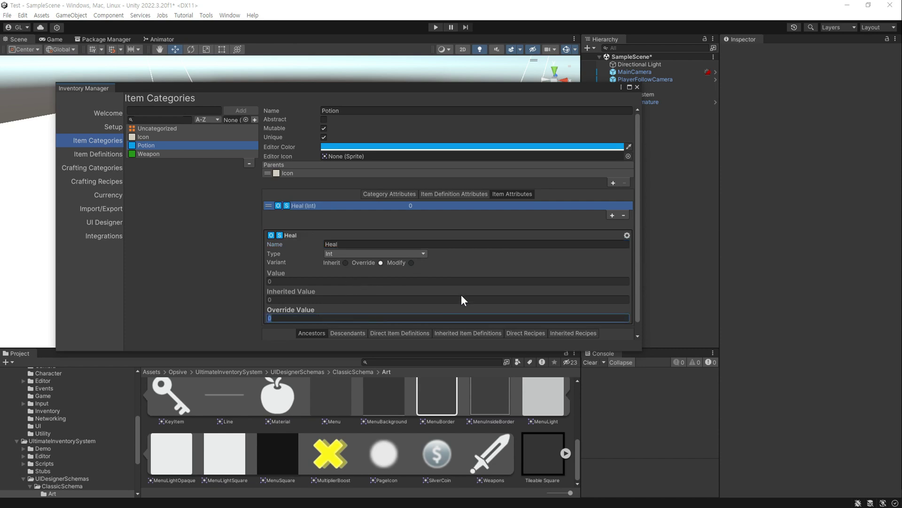
pyautogui.write('10')
# Step: Make Icon the parent category of Weapon
pyautogui.click(165, 153)
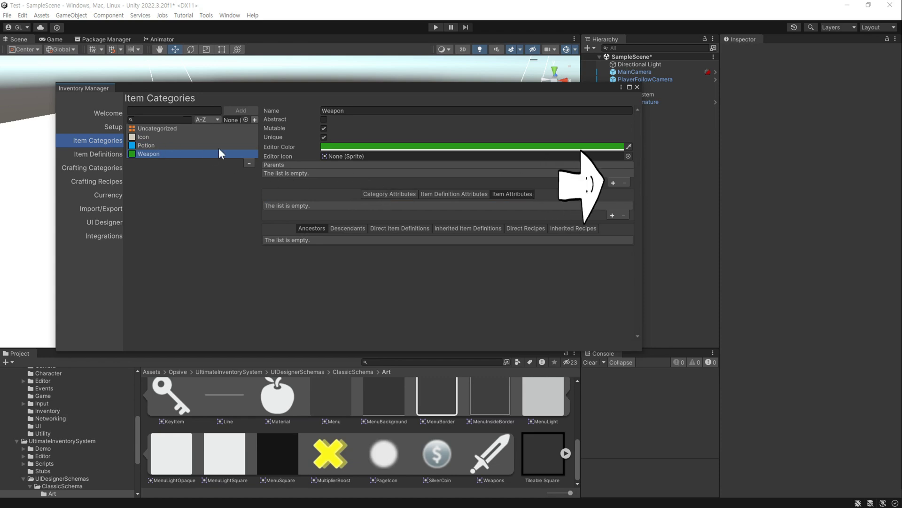
pyautogui.click(614, 182)
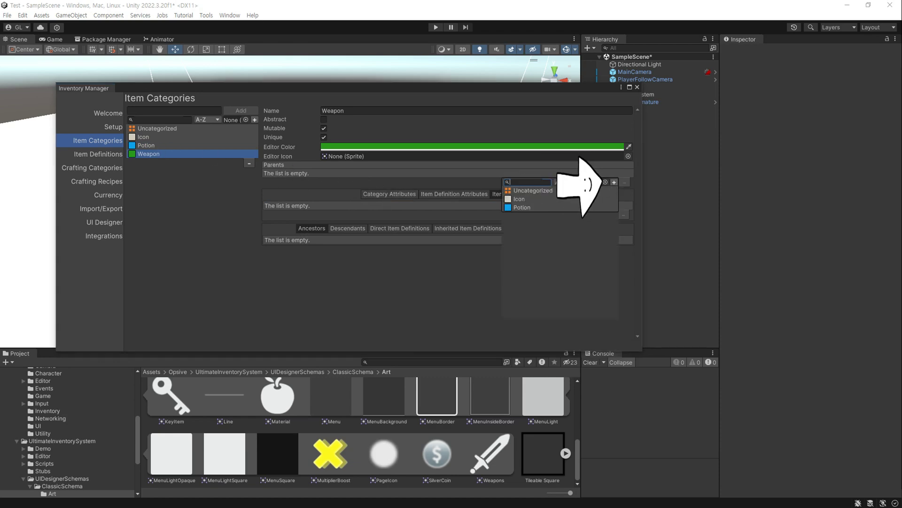
pyautogui.click(520, 196)
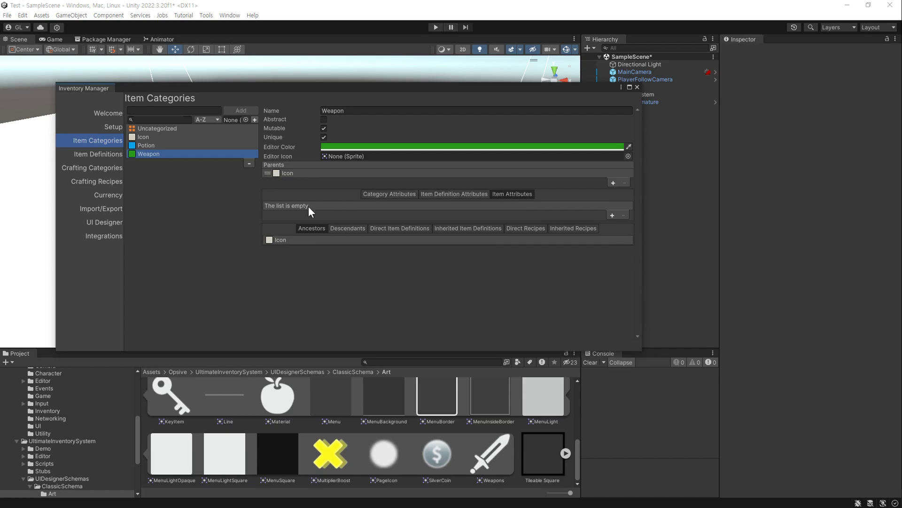
# Step: Override Weapon's inherited sprite attribute with EquipmentIcon
pyautogui.click(402, 205)
pyautogui.scroll(-3, 412, 240)
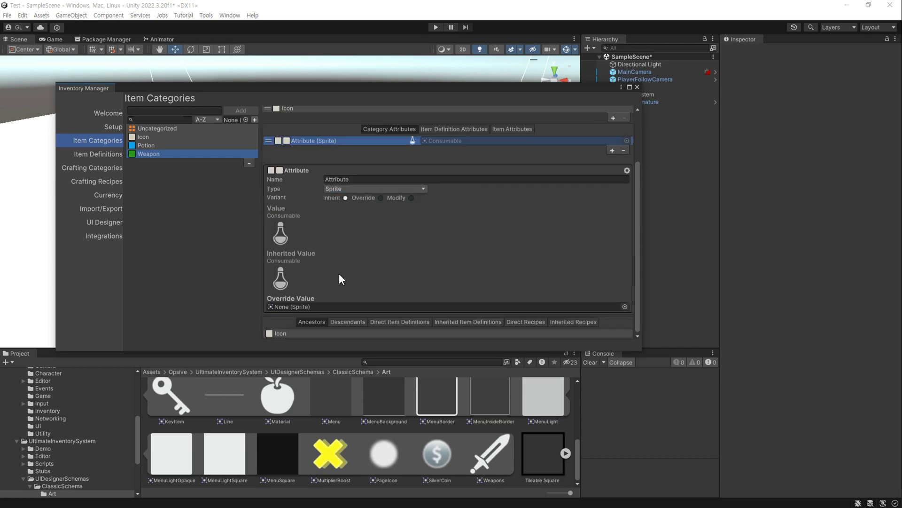
pyautogui.click(624, 307)
pyautogui.scroll(3, 731, 299)
pyautogui.scroll(3, 666, 309)
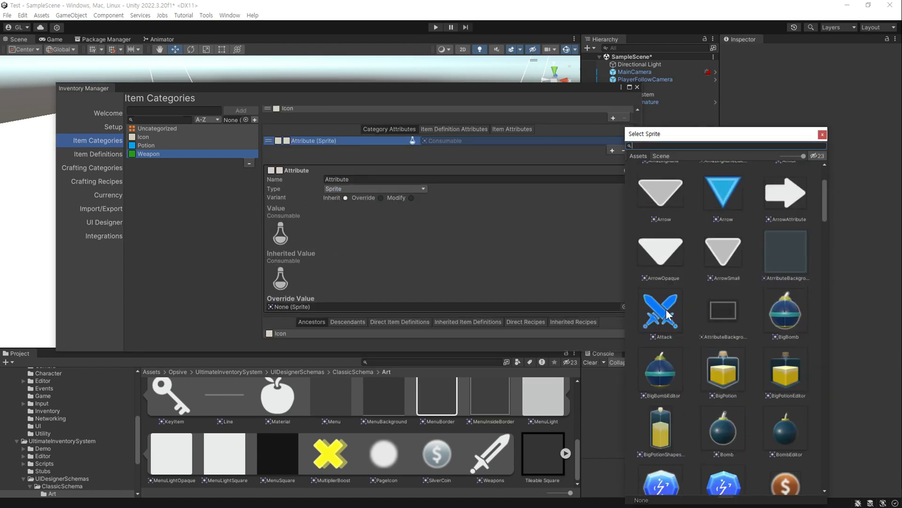
pyautogui.scroll(-3, 696, 311)
pyautogui.scroll(-6, 720, 309)
pyautogui.click(715, 284)
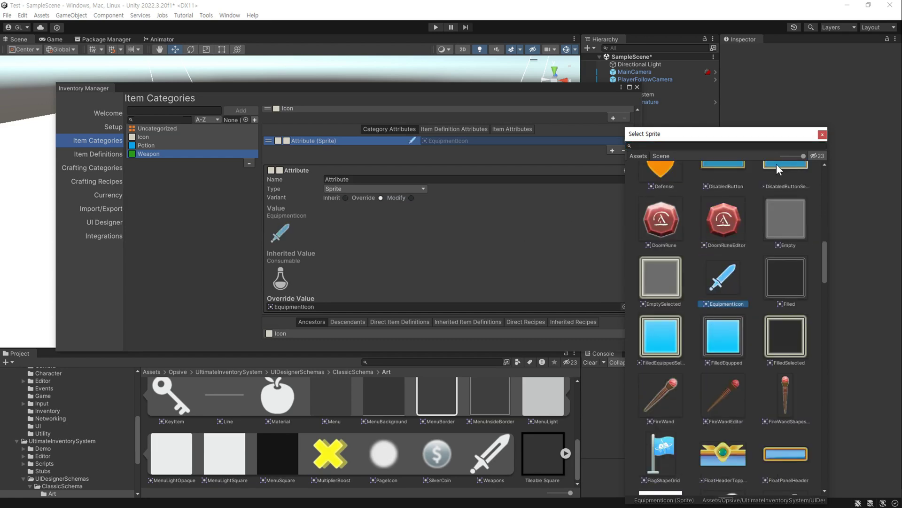
pyautogui.doubleClick(715, 284)
# Step: Set Weapon's Description override value to 'This is Weapon'
pyautogui.click(441, 132)
pyautogui.click(347, 206)
pyautogui.click(300, 318)
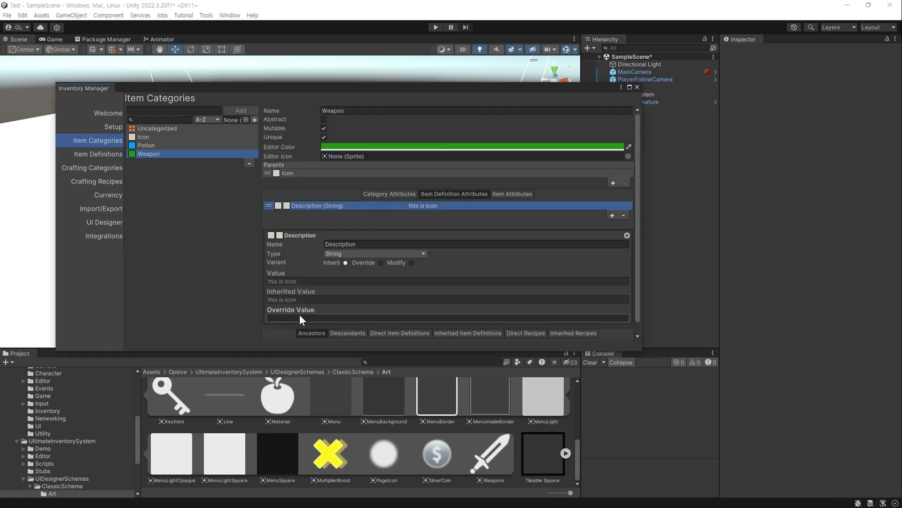
pyautogui.write('This')
pyautogui.write(' is Weapon')
# Step: Add a new Weapon attribute named Attack and set its override value to 2
pyautogui.click(520, 198)
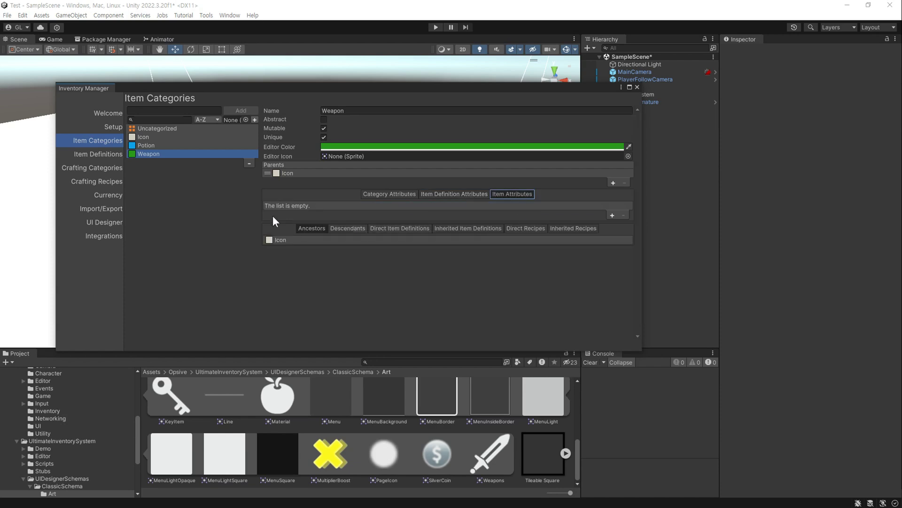
pyautogui.click(611, 215)
pyautogui.click(337, 207)
pyautogui.click(376, 243)
pyautogui.write('At')
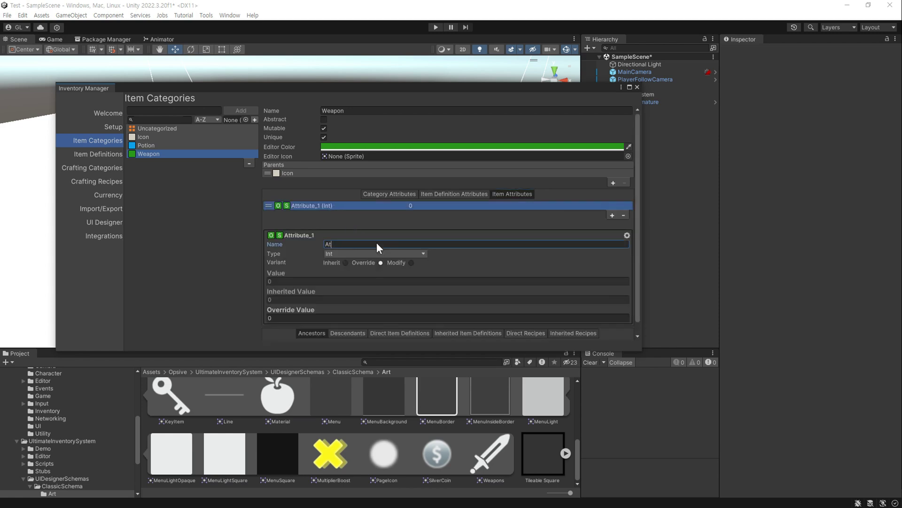
pyautogui.write('tack')
pyautogui.click(285, 282)
pyautogui.click(306, 319)
pyautogui.write('1')
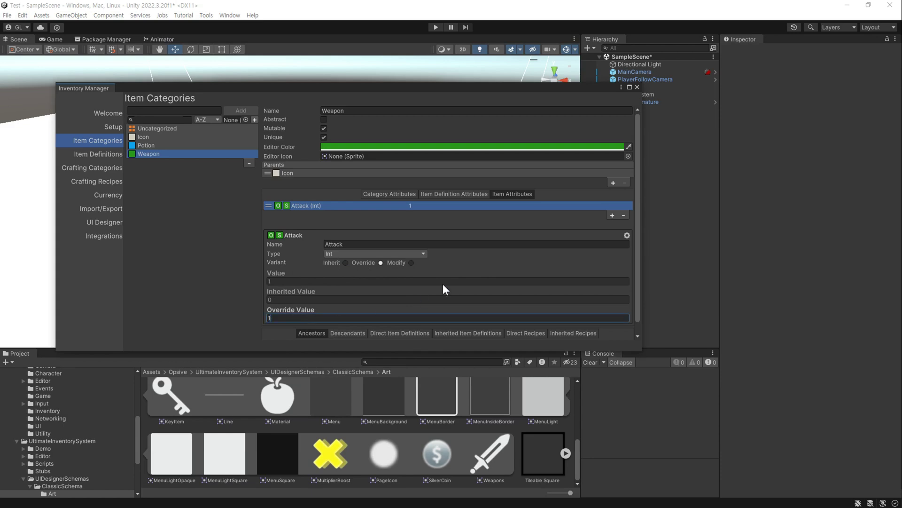
pyautogui.press('Return')
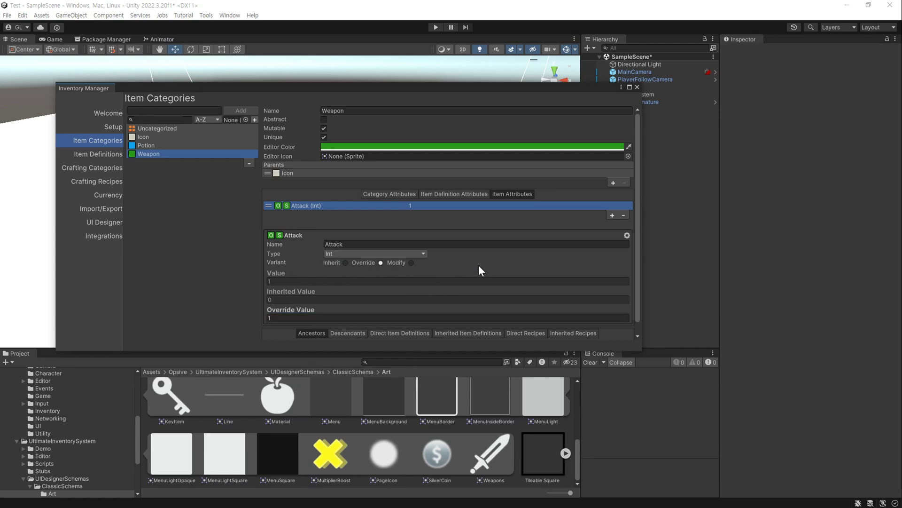
pyautogui.write('2')
pyautogui.press('Return')
# Step: Add four item definitions: Sword, HP_Potion, Two Hand Sword and Big_HP_Potion
pyautogui.click(103, 154)
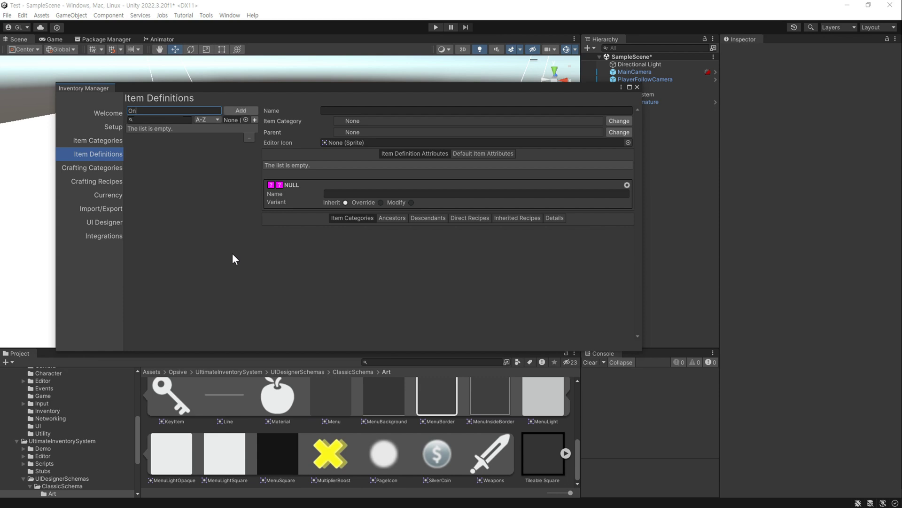
pyautogui.write('Sword')
pyautogui.click(234, 111)
pyautogui.click(162, 113)
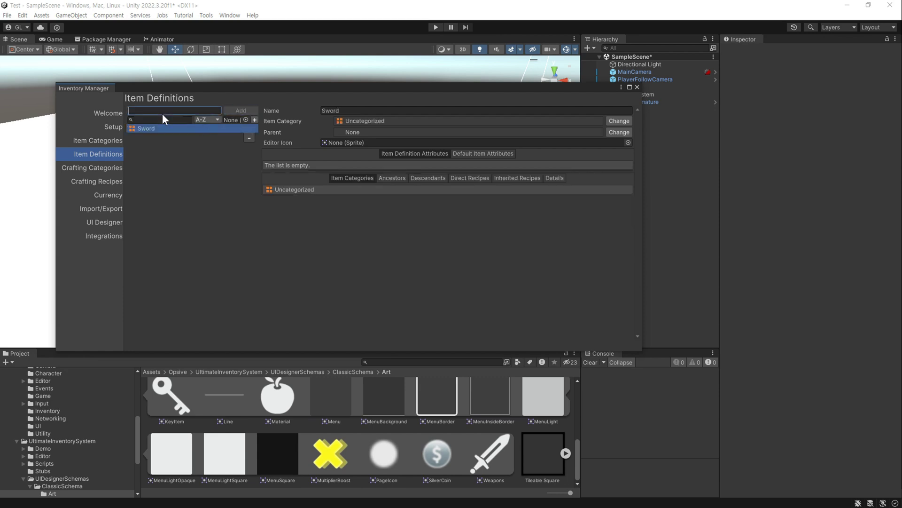
pyautogui.write('HP_Potion')
pyautogui.press('Return')
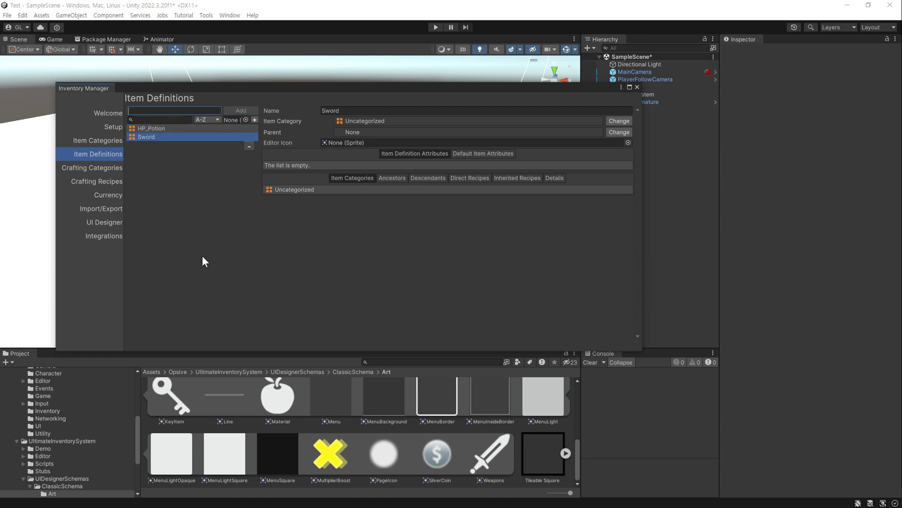
pyautogui.write('Two Hand Sword')
pyautogui.press('Return')
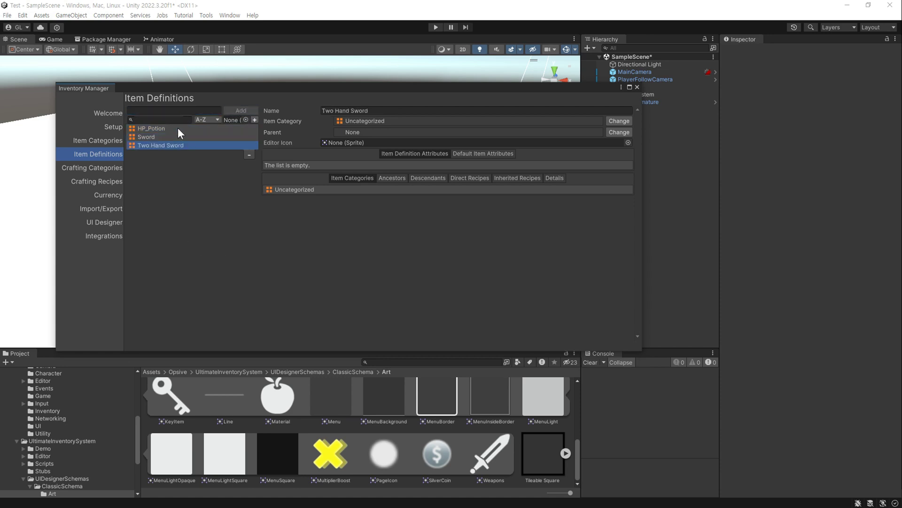
pyautogui.write('Big_HP_P')
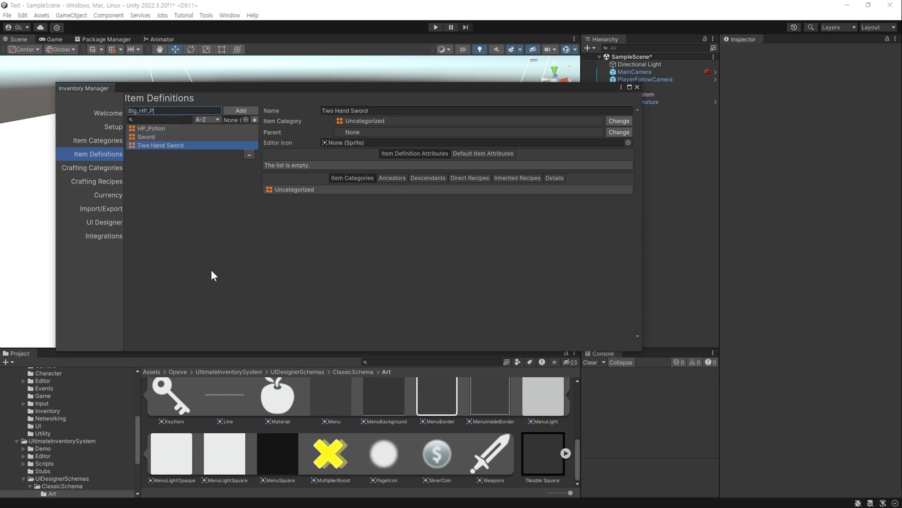
pyautogui.write('otion')
pyautogui.click(252, 108)
pyautogui.click(182, 146)
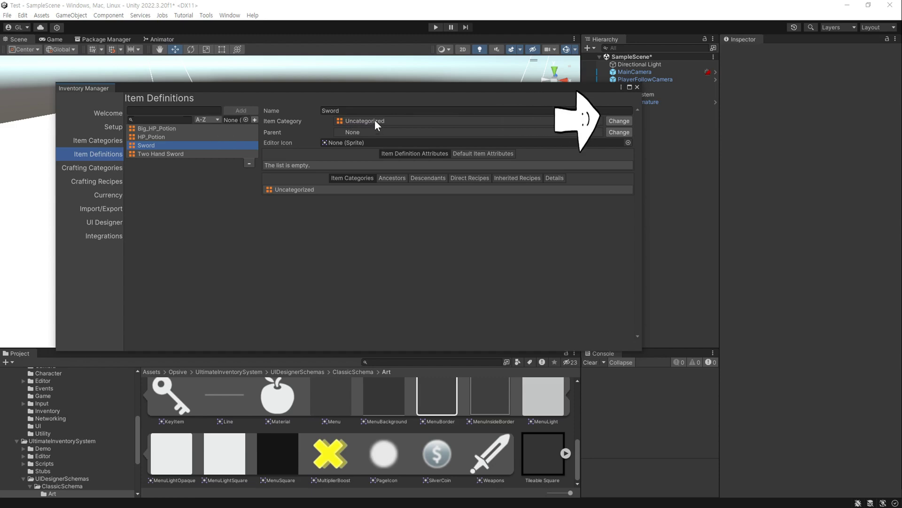
# Step: Put Sword in the Weapon category for its family and set its description override to 'Sword'
pyautogui.click(616, 121)
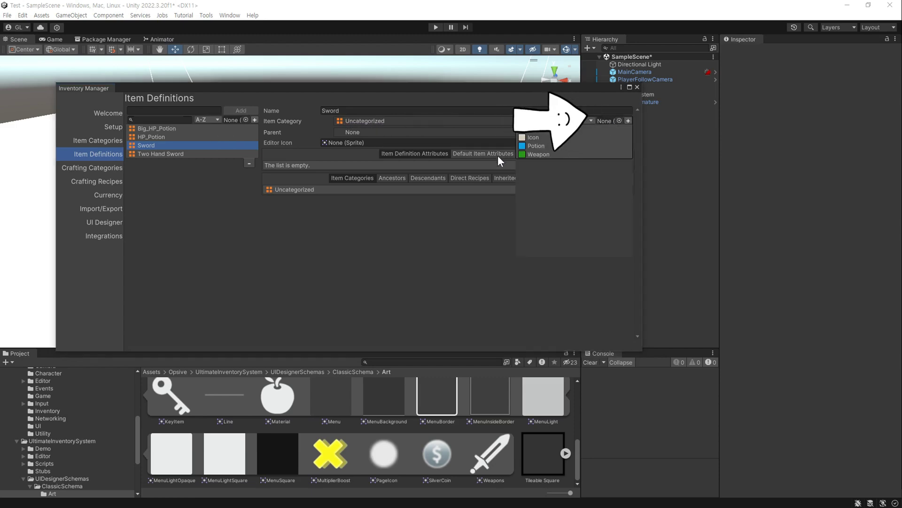
pyautogui.click(541, 154)
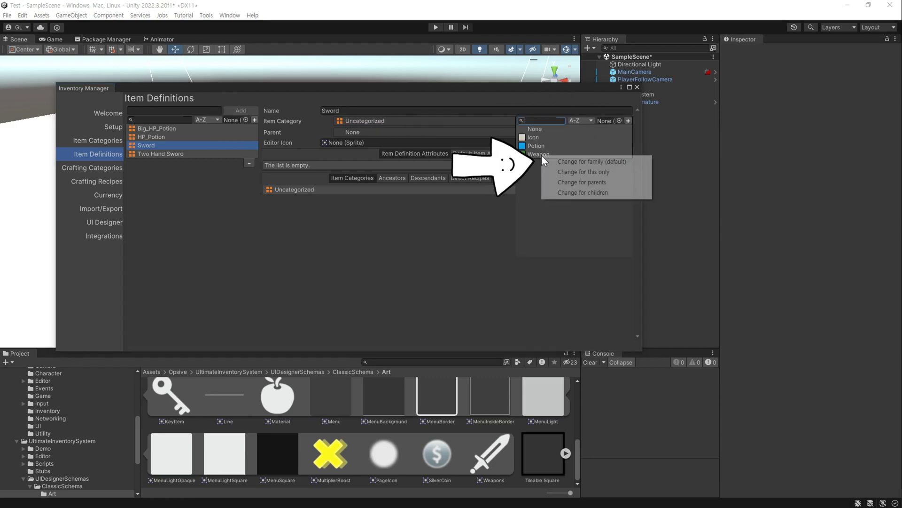
pyautogui.click(619, 162)
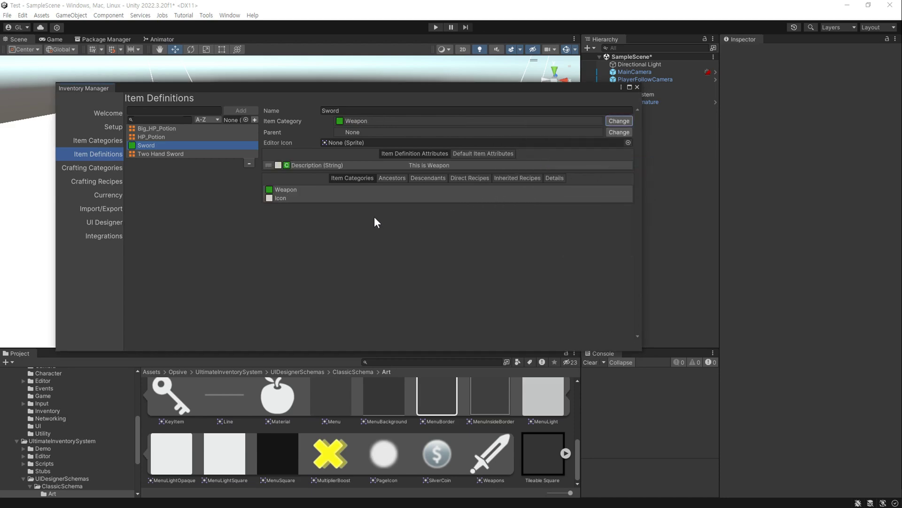
pyautogui.click(301, 166)
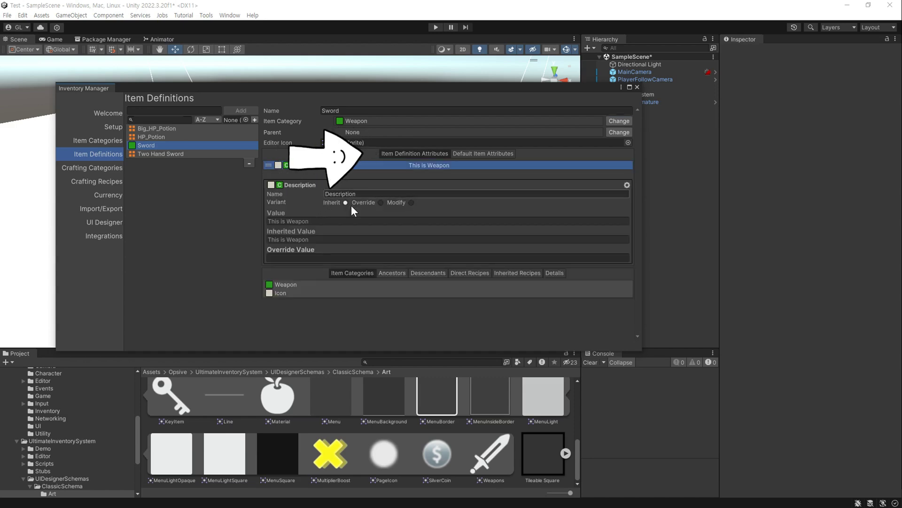
pyautogui.click(299, 258)
pyautogui.write('Swor')
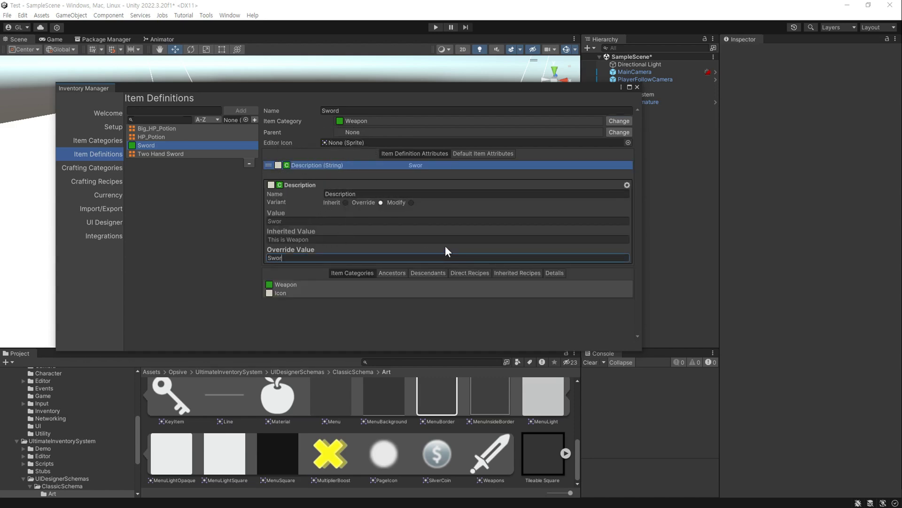
pyautogui.write('d')
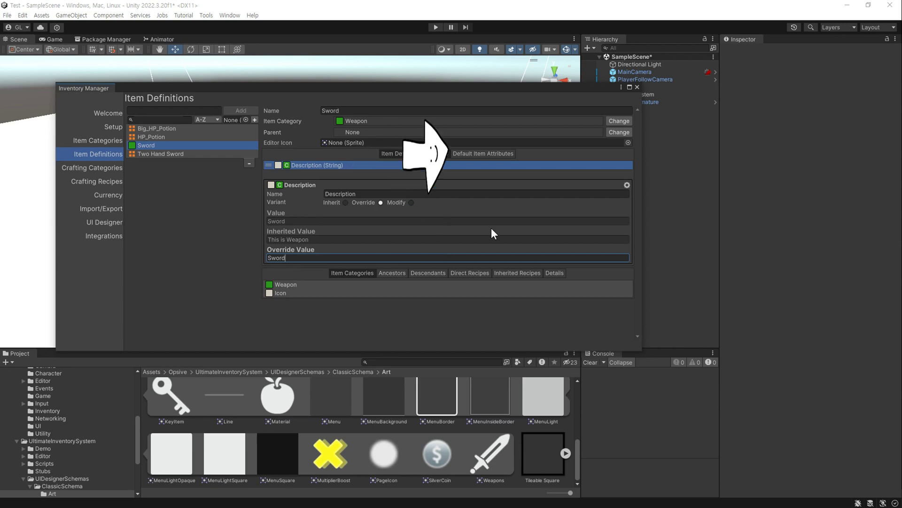
# Step: Override Sword's Attack attribute to 3 instead of the inherited 2
pyautogui.click(488, 156)
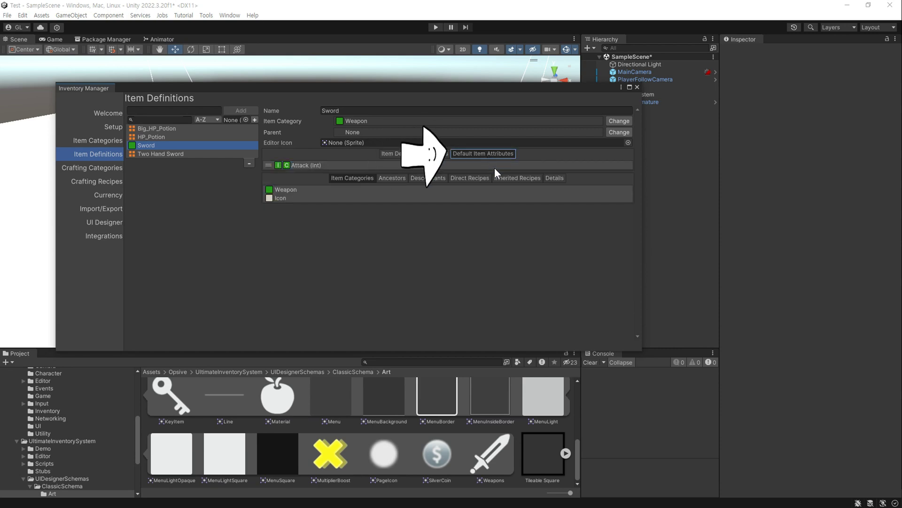
pyautogui.click(305, 165)
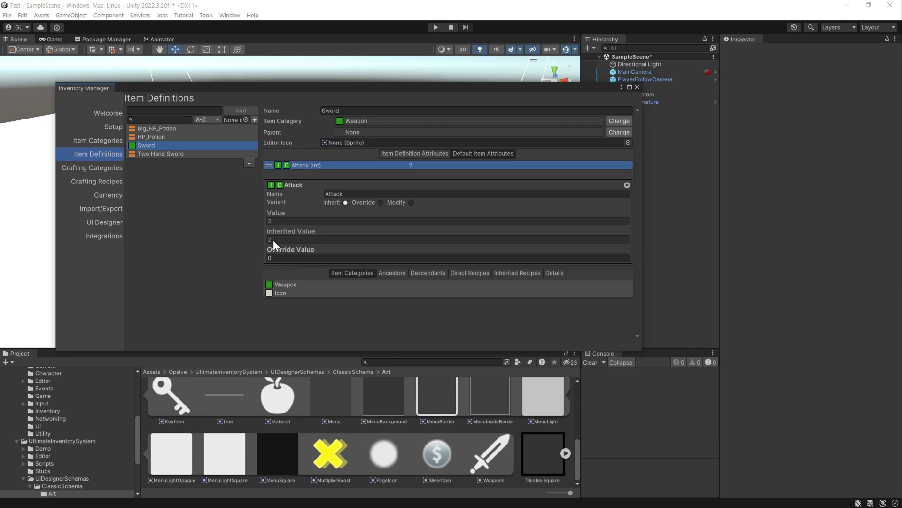
pyautogui.click(275, 257)
pyautogui.write('3')
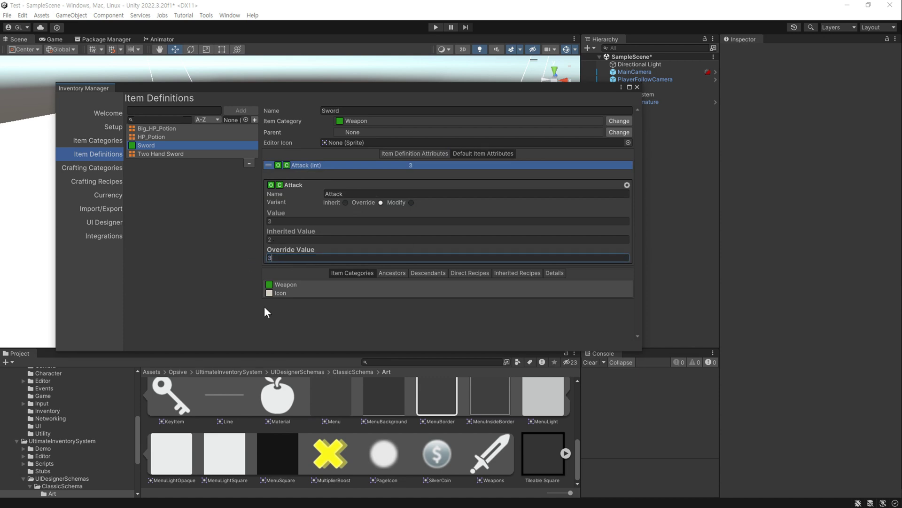
pyautogui.click(345, 202)
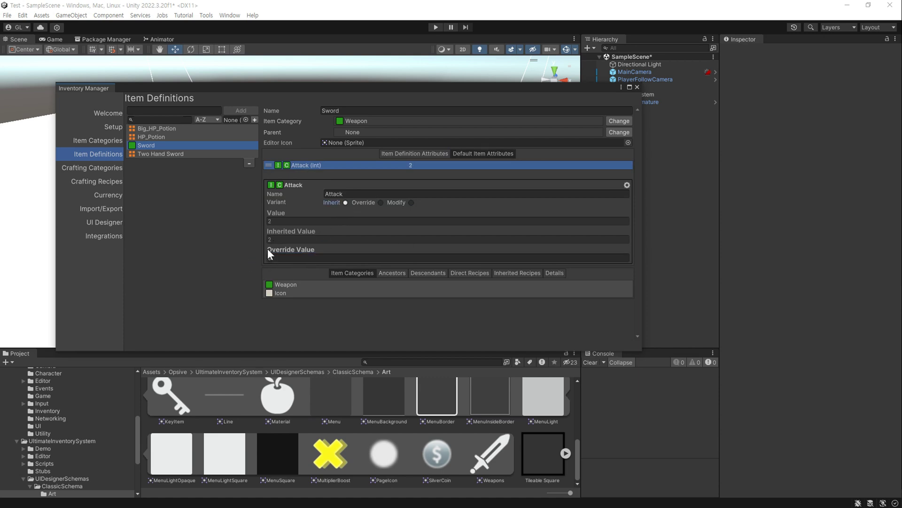
pyautogui.click(379, 202)
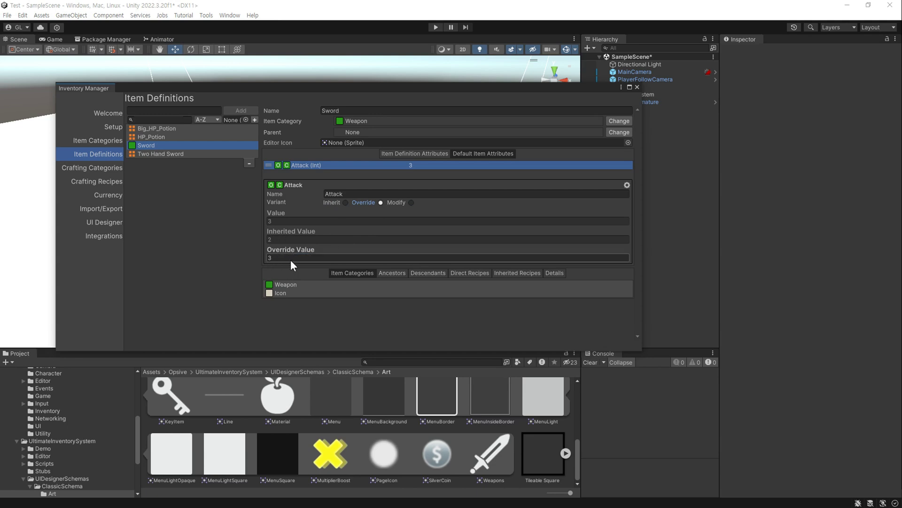
# Step: Assign Two Hand Sword to the Weapon category
pyautogui.click(171, 154)
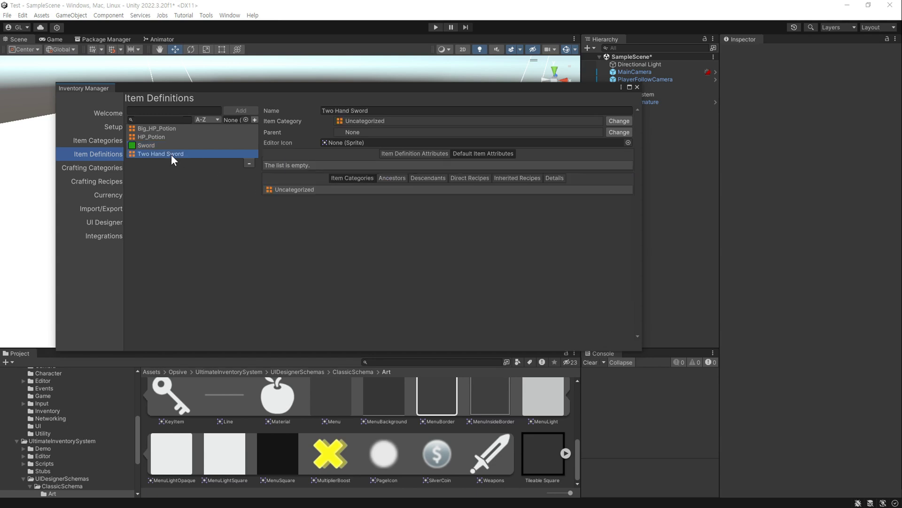
pyautogui.click(621, 121)
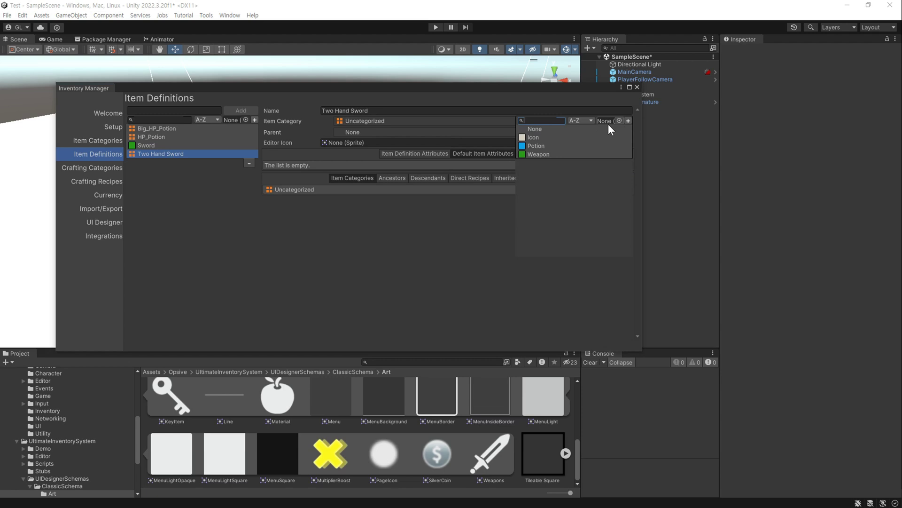
pyautogui.click(539, 154)
pyautogui.click(559, 160)
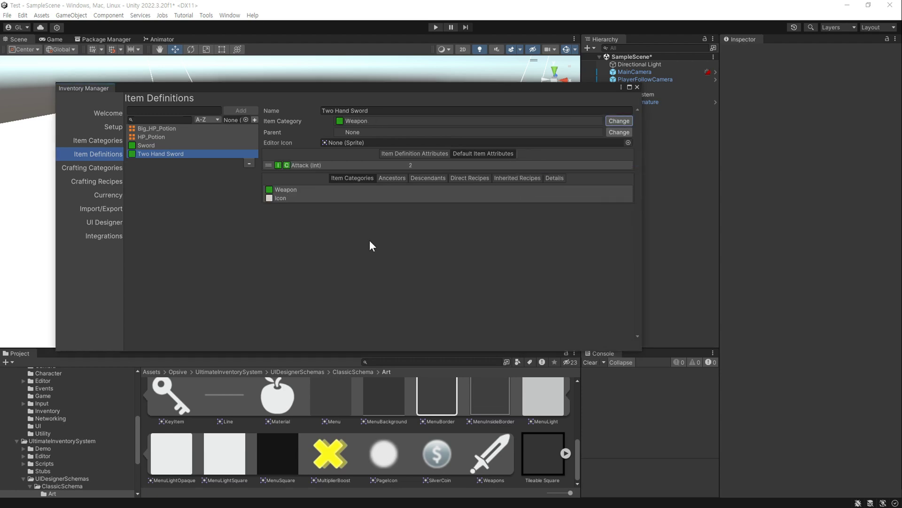
# Step: Set Two Hand Sword's description override to 'Two Hand Sword'
pyautogui.click(297, 166)
pyautogui.click(415, 154)
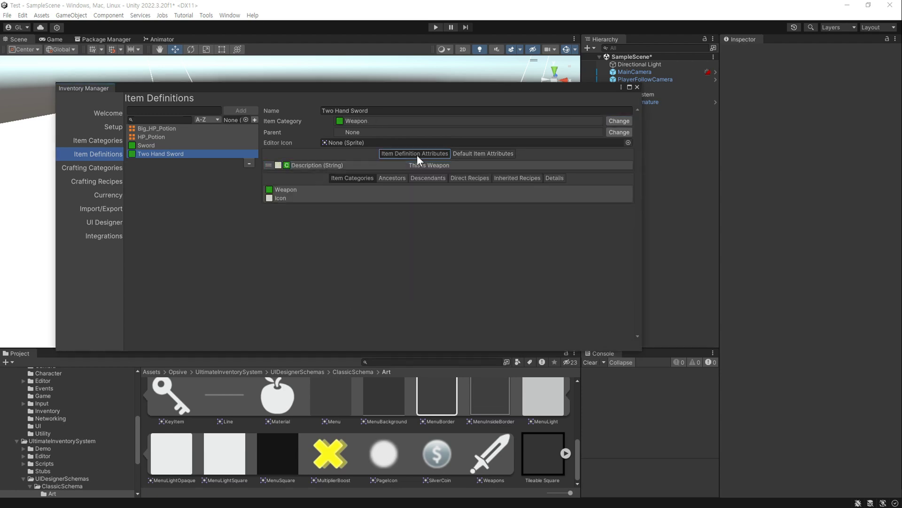
pyautogui.click(411, 165)
pyautogui.click(366, 257)
pyautogui.write('Hand Sword')
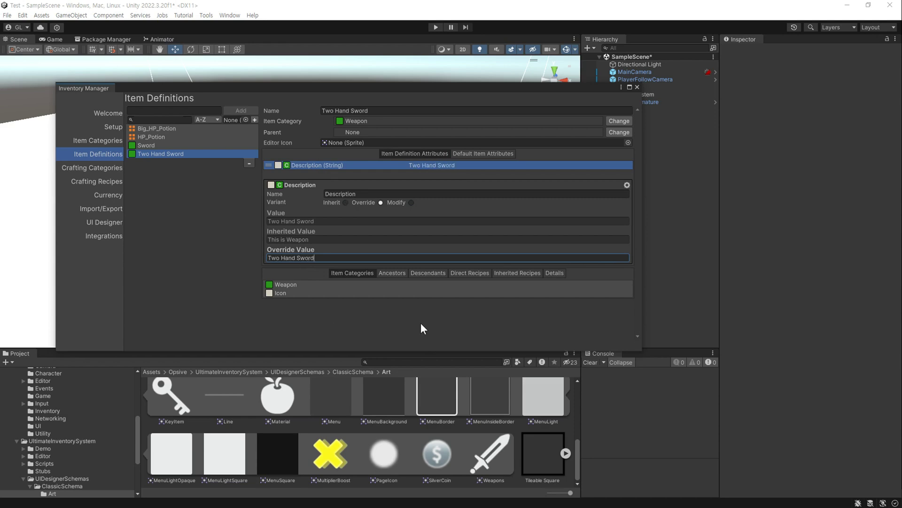
# Step: Set Two Hand Sword's Attack to Modify with the expression <Inherited> * 3
pyautogui.click(309, 166)
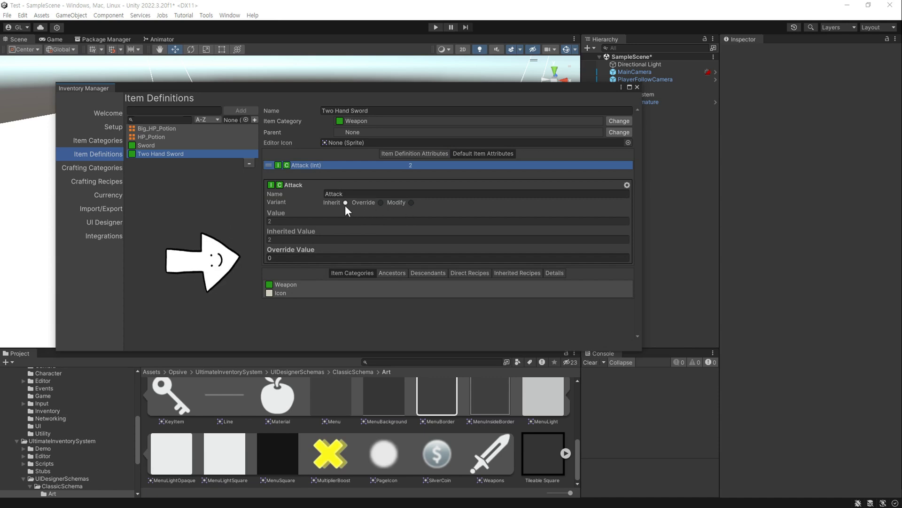
pyautogui.click(381, 202)
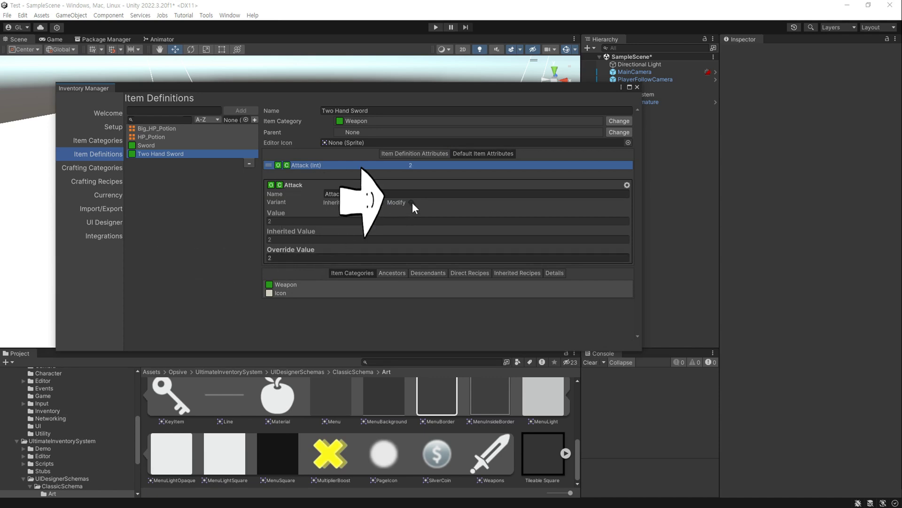
pyautogui.click(412, 202)
pyautogui.click(470, 212)
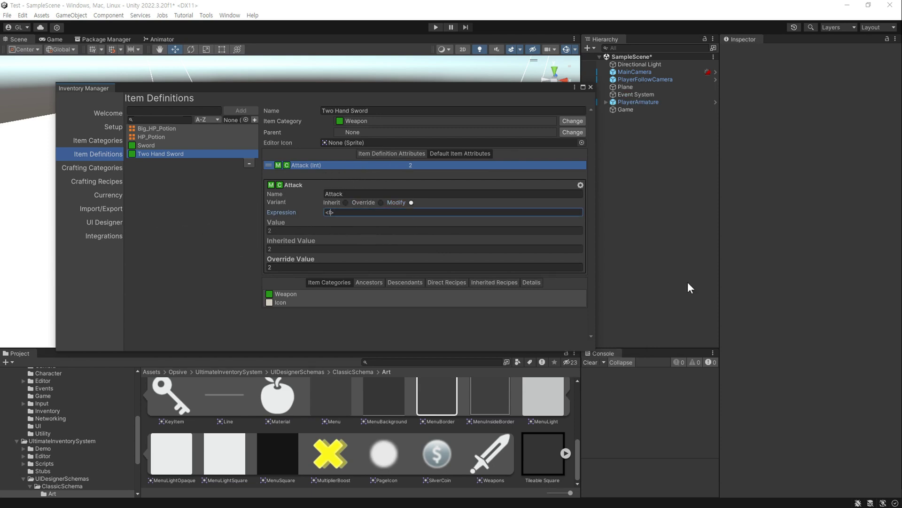
pyautogui.write('Inher')
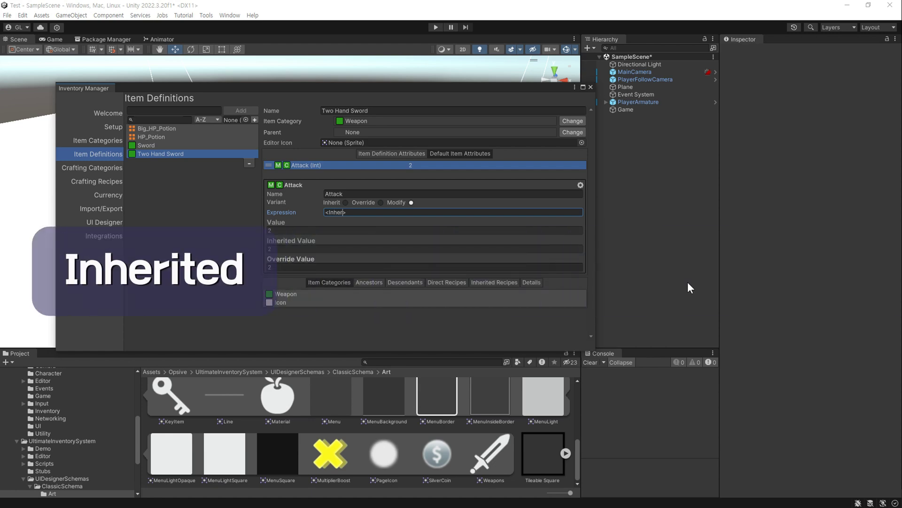
pyautogui.write('ited')
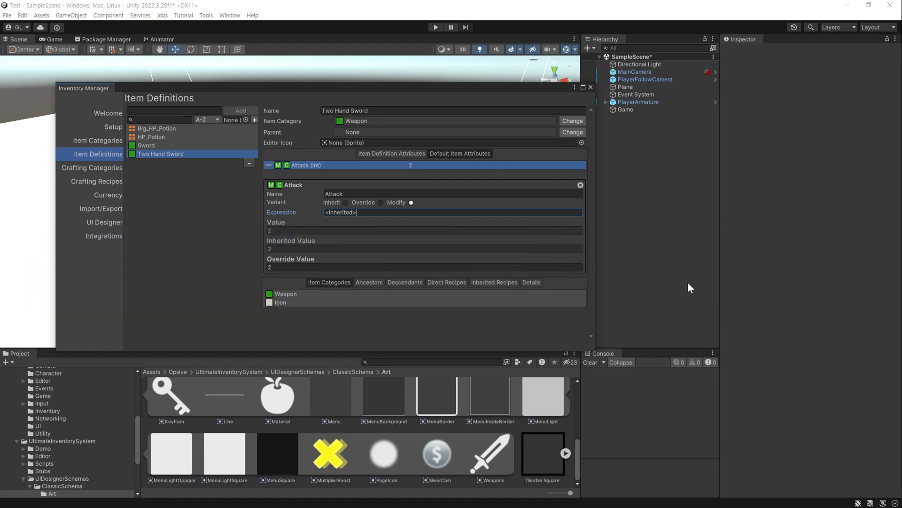
pyautogui.write('> + 1')
pyautogui.click(538, 215)
pyautogui.write('<Inherited> + 2')
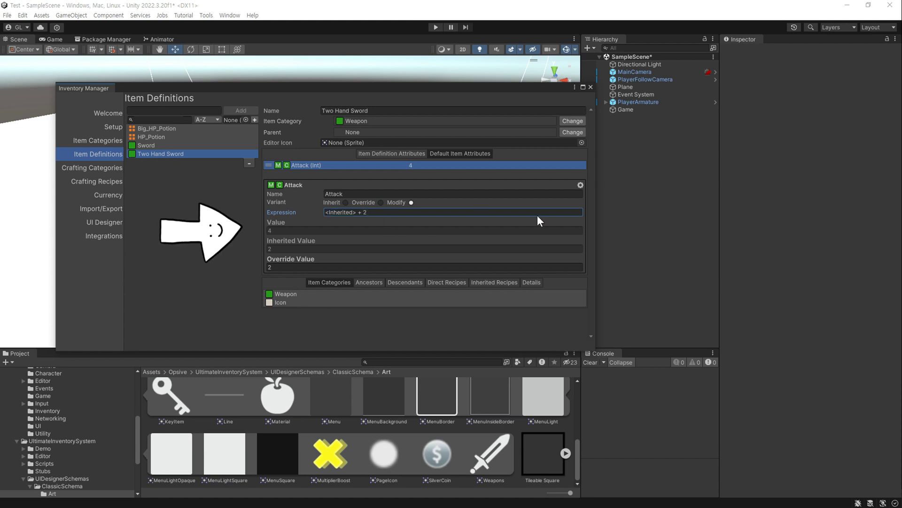
pyautogui.press('Left')
pyautogui.press('BackSpace')
pyautogui.press('BackSpace')
pyautogui.write('*')
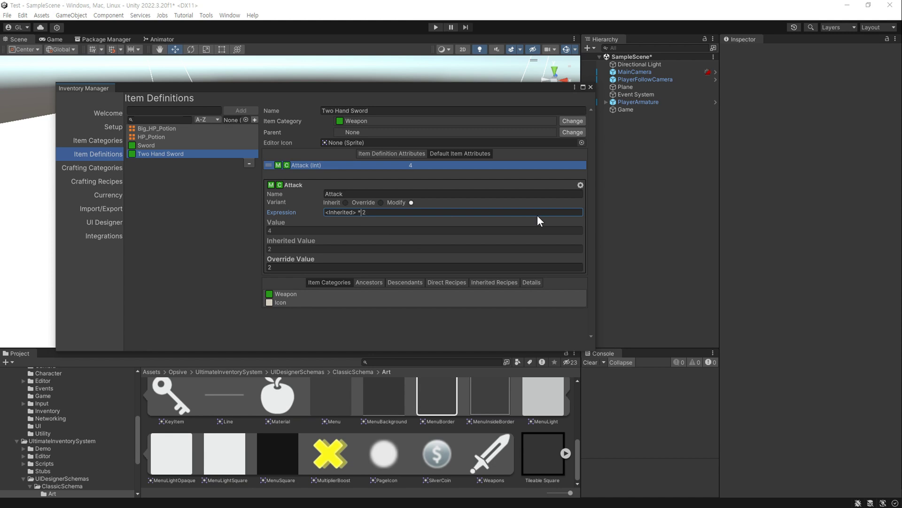
pyautogui.click(543, 210)
pyautogui.write('<Inherited> * 3')
# Step: Move HP_Potion's family into the Potion category with description 'HP Potion'
pyautogui.click(159, 137)
pyautogui.click(401, 152)
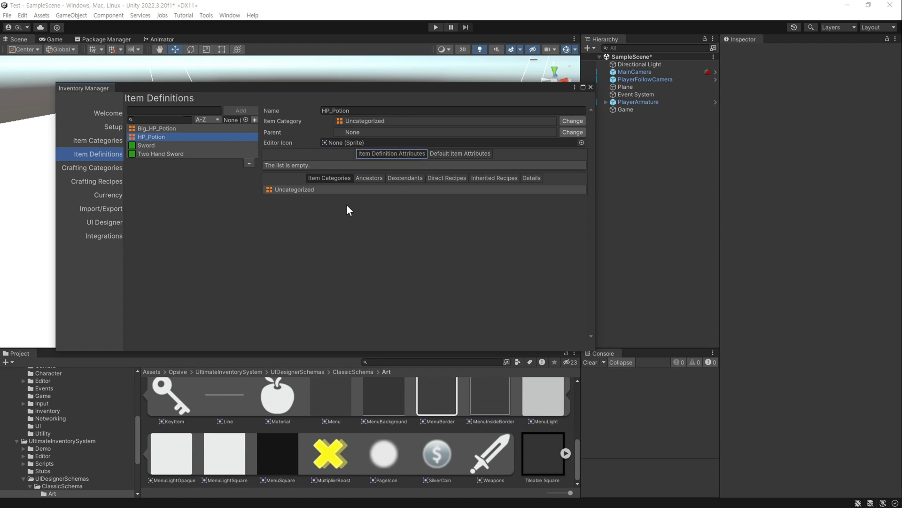
pyautogui.click(581, 120)
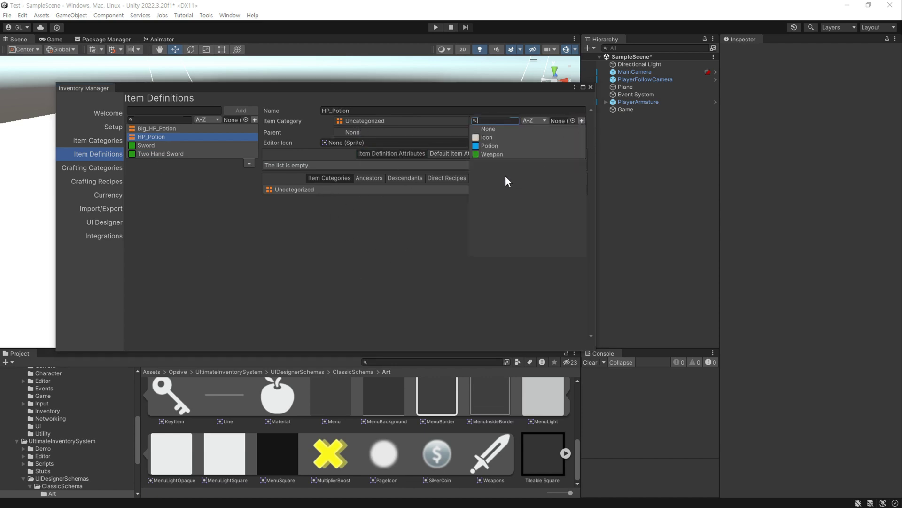
pyautogui.click(492, 146)
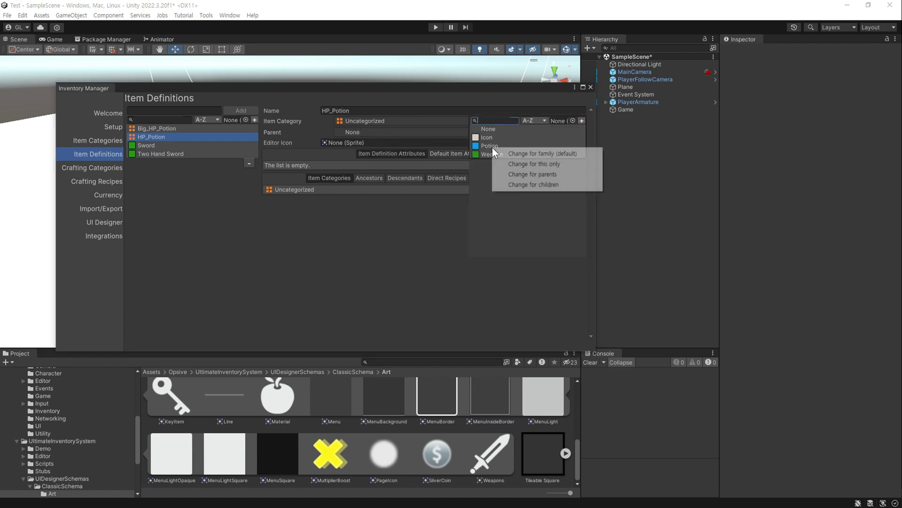
pyautogui.click(585, 153)
pyautogui.click(316, 166)
pyautogui.click(338, 257)
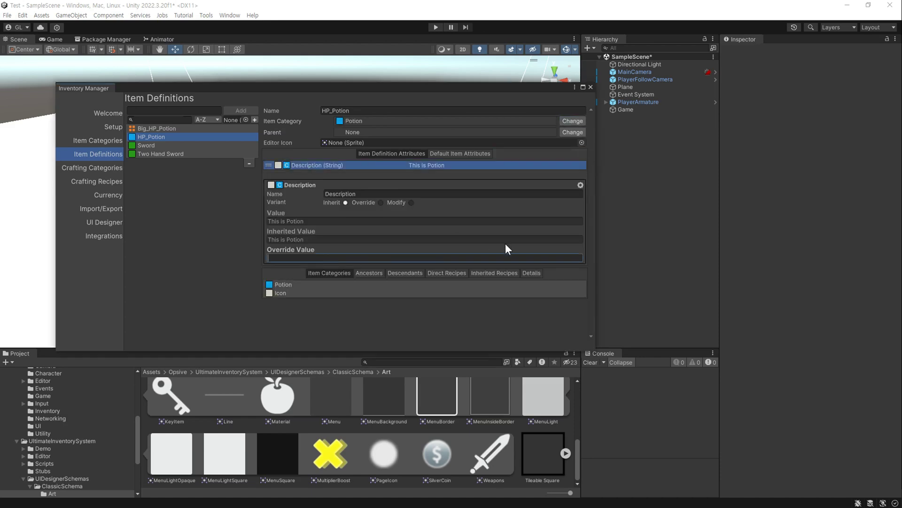
pyautogui.write('HP Potion')
# Step: Override HP_Potion's Heal value to 5 instead of the inherited 10
pyautogui.click(460, 153)
pyautogui.click(299, 167)
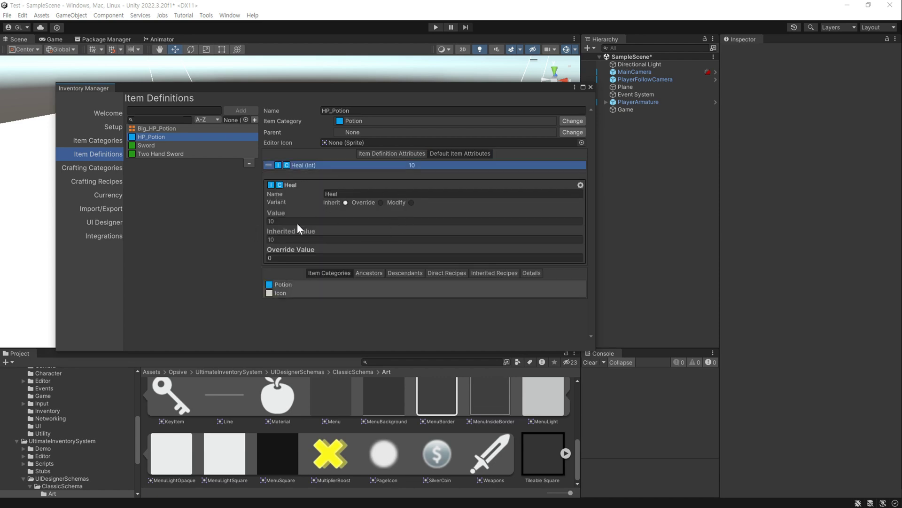
pyautogui.click(275, 257)
pyautogui.write('5')
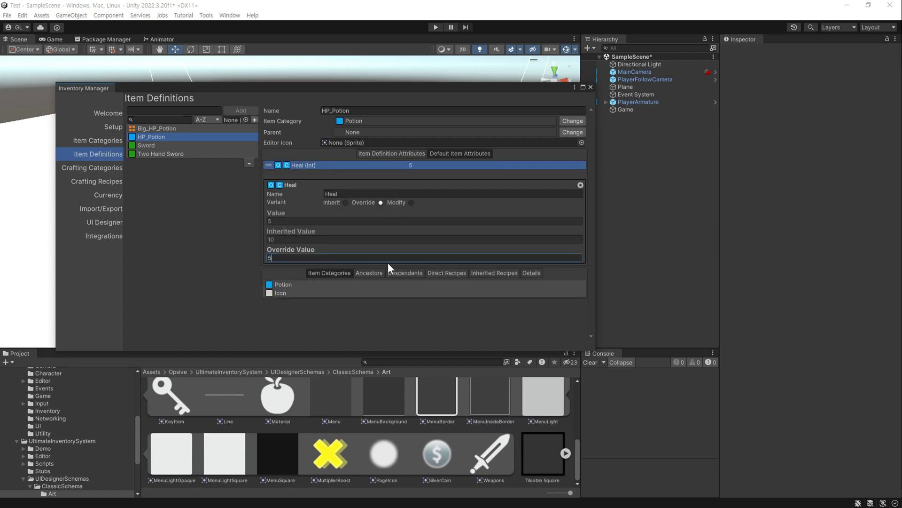
pyautogui.click(207, 130)
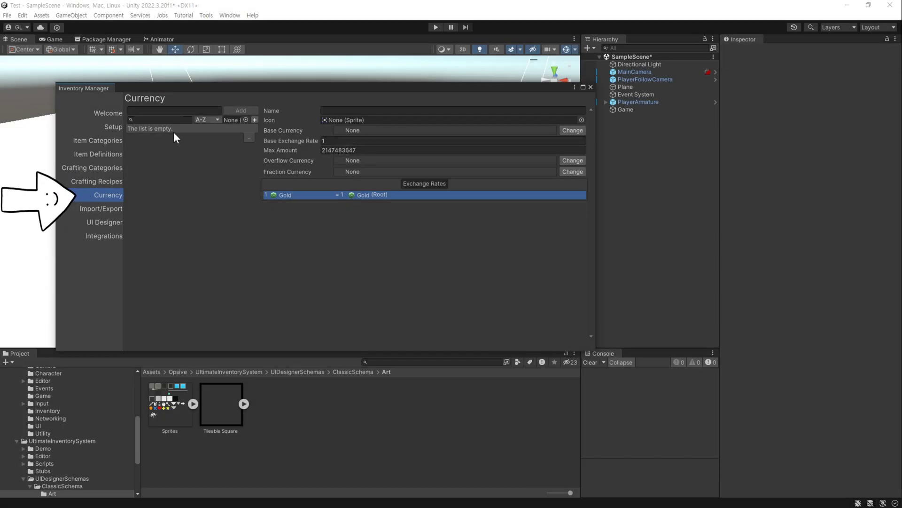
# Step: Add a Gold currency with base exchange rate 1000
pyautogui.click(217, 111)
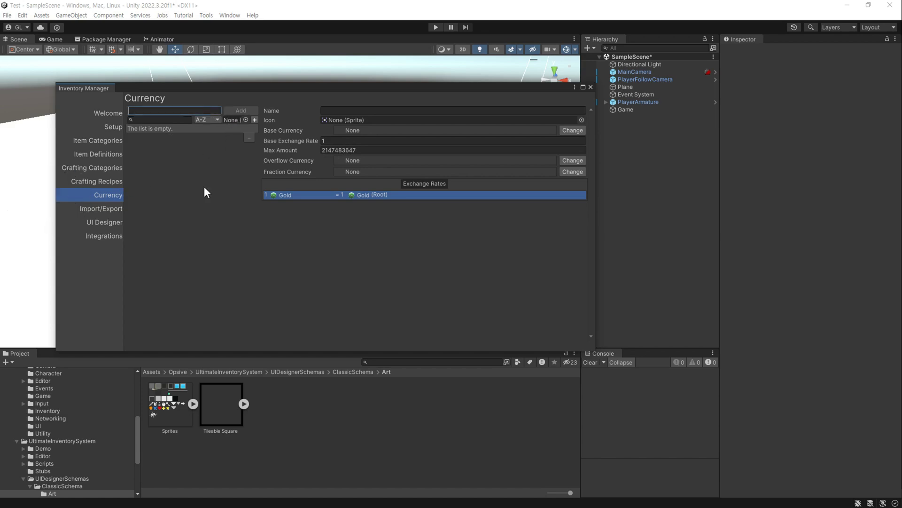
pyautogui.write('Gold')
pyautogui.click(239, 110)
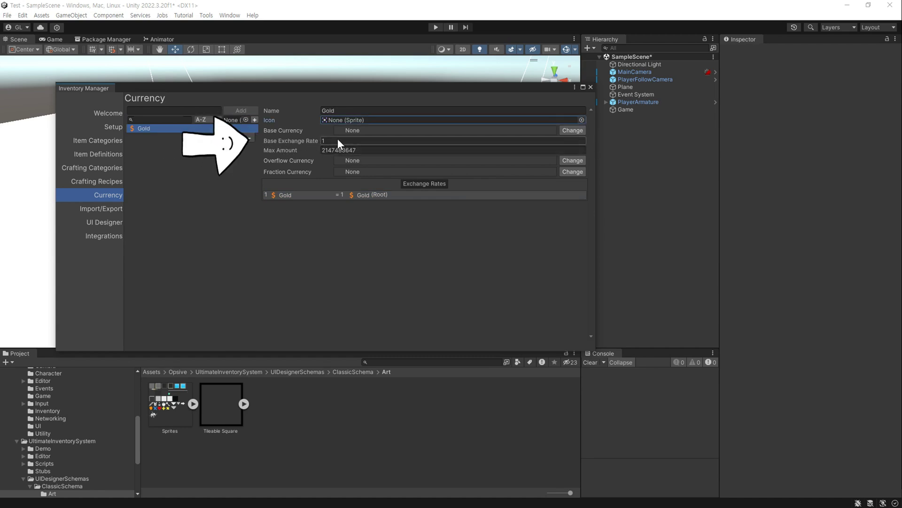
pyautogui.click(338, 139)
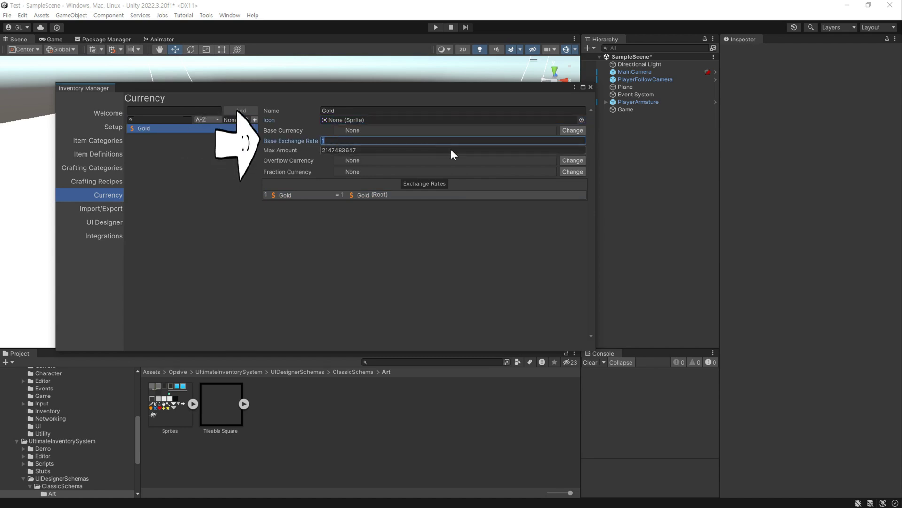
pyautogui.write('1000')
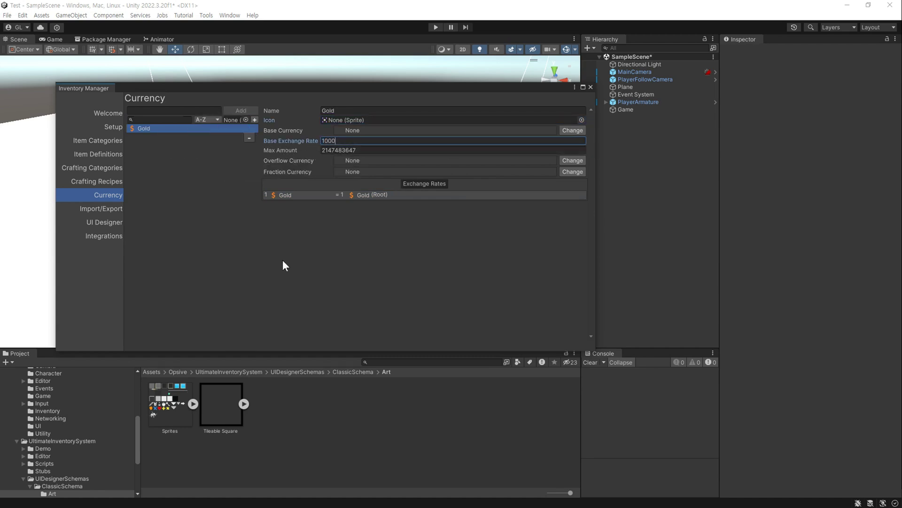
pyautogui.click(283, 259)
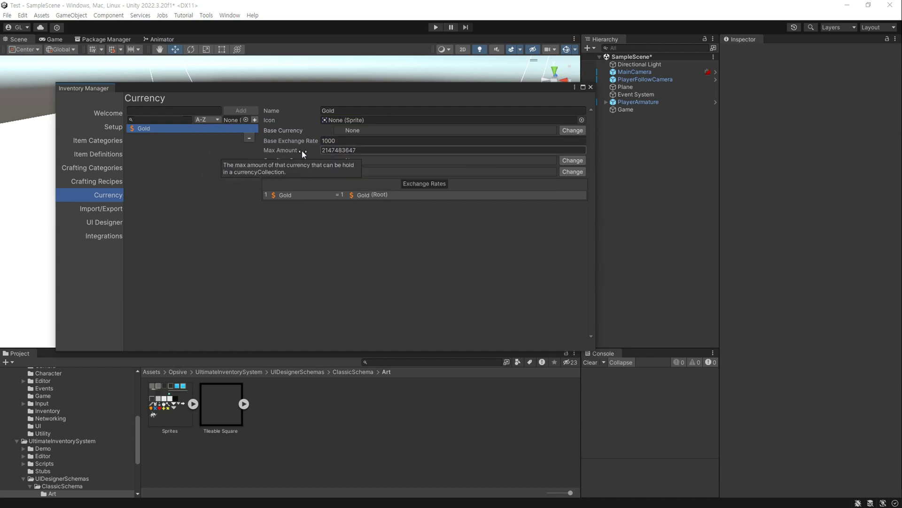
# Step: Add a Dia currency based on Gold with exchange rate 10000
pyautogui.click(192, 111)
pyautogui.write('Dia')
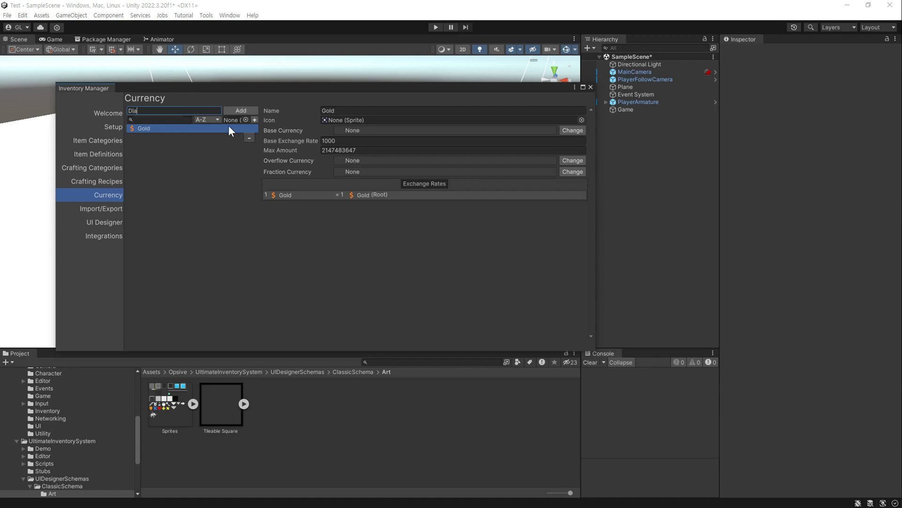
pyautogui.click(239, 112)
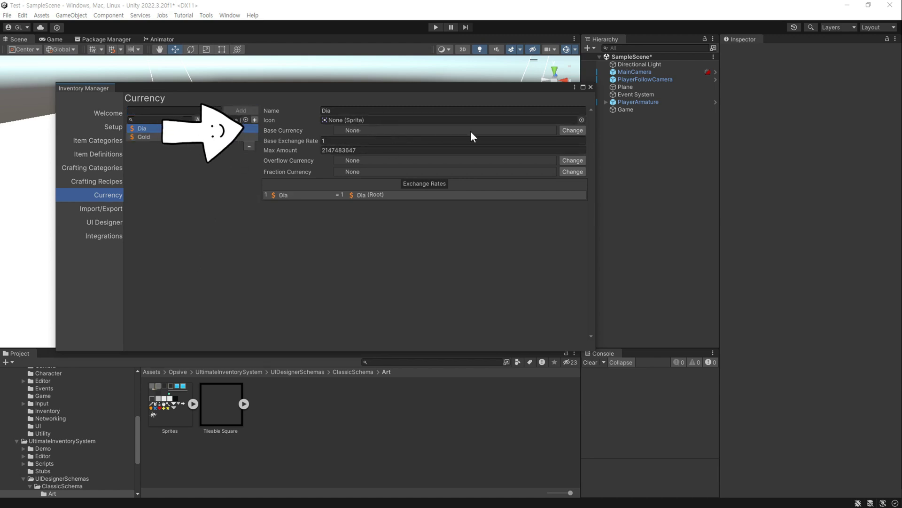
pyautogui.click(559, 131)
pyautogui.click(507, 145)
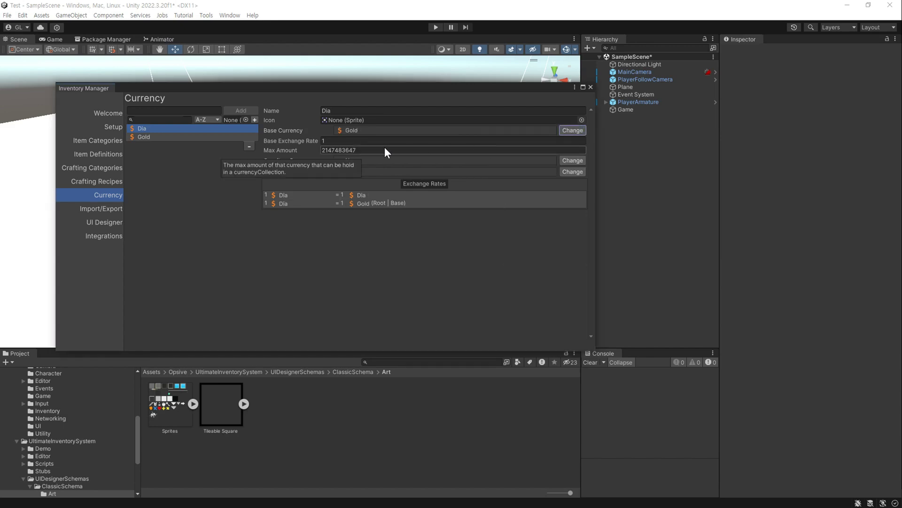
pyautogui.click(329, 142)
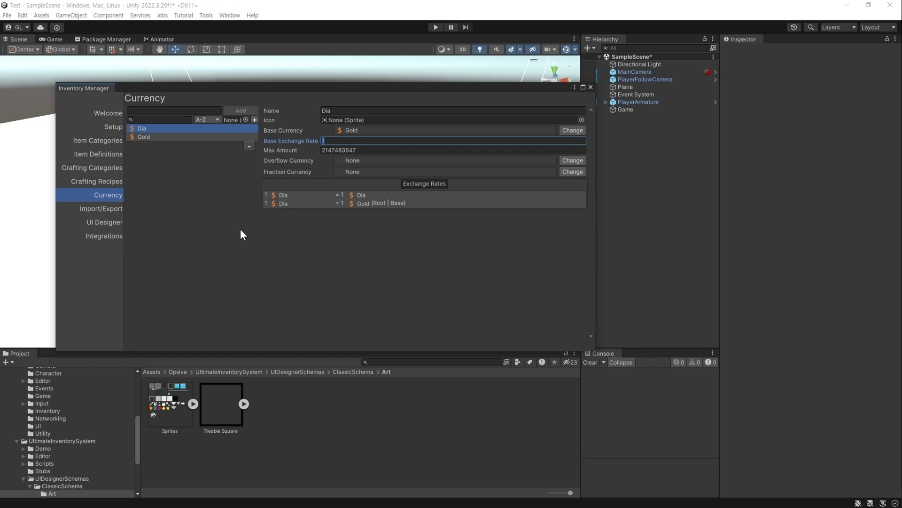
pyautogui.write('10000')
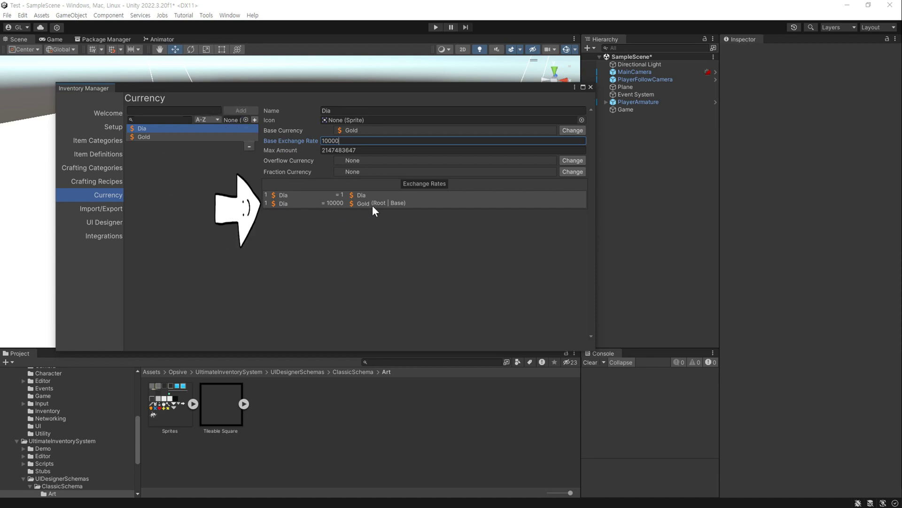
pyautogui.press('Tab')
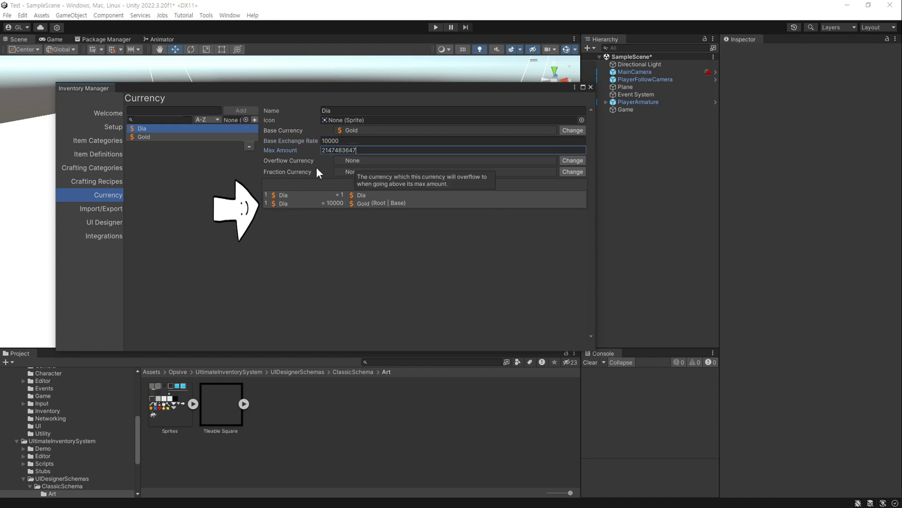
pyautogui.click(428, 242)
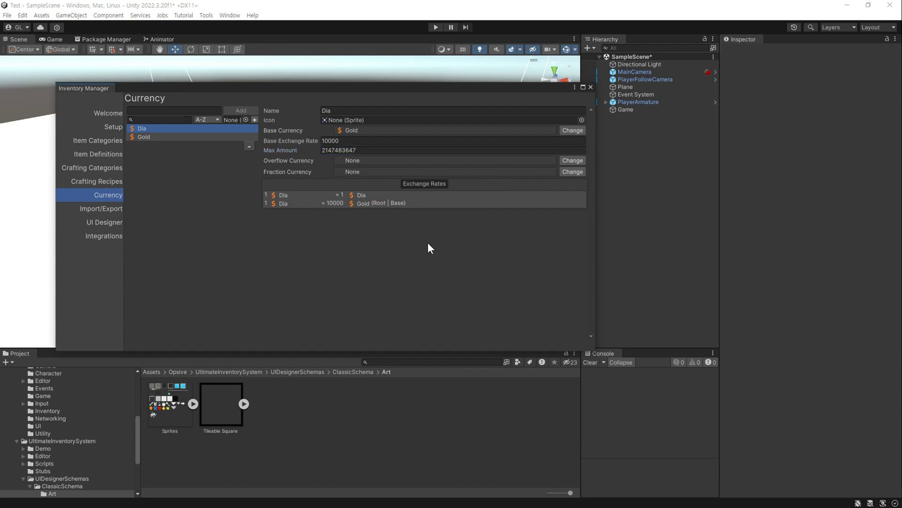
# Step: Make Dia Gold's overflow currency and Gold Dia's fraction currency
pyautogui.click(200, 136)
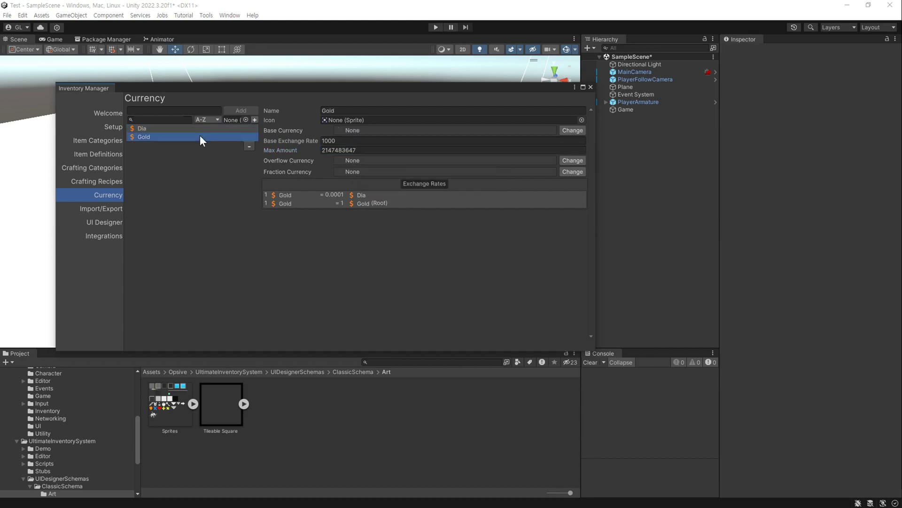
pyautogui.click(572, 160)
pyautogui.click(486, 176)
pyautogui.click(146, 129)
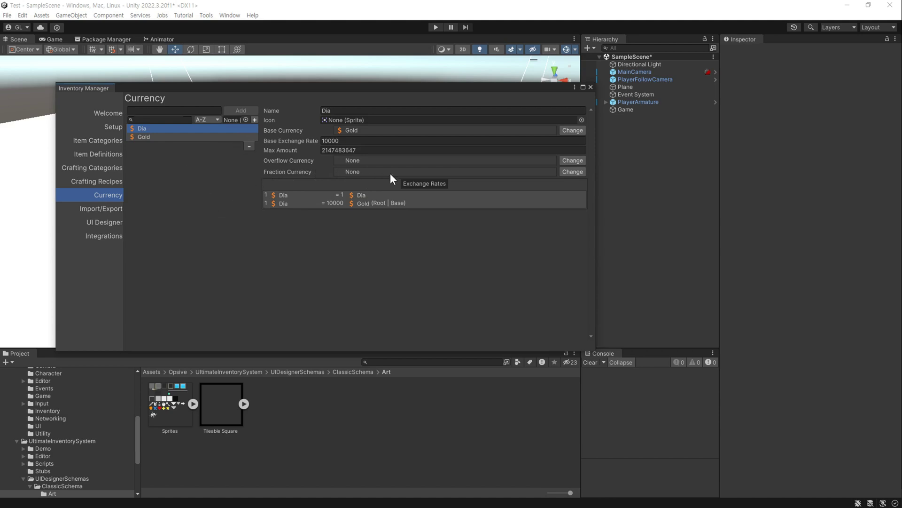
pyautogui.click(583, 172)
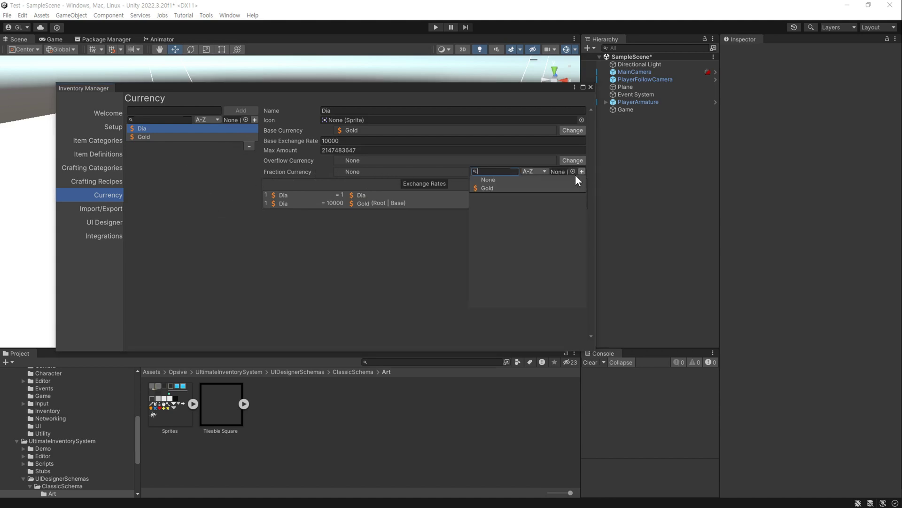
pyautogui.click(489, 188)
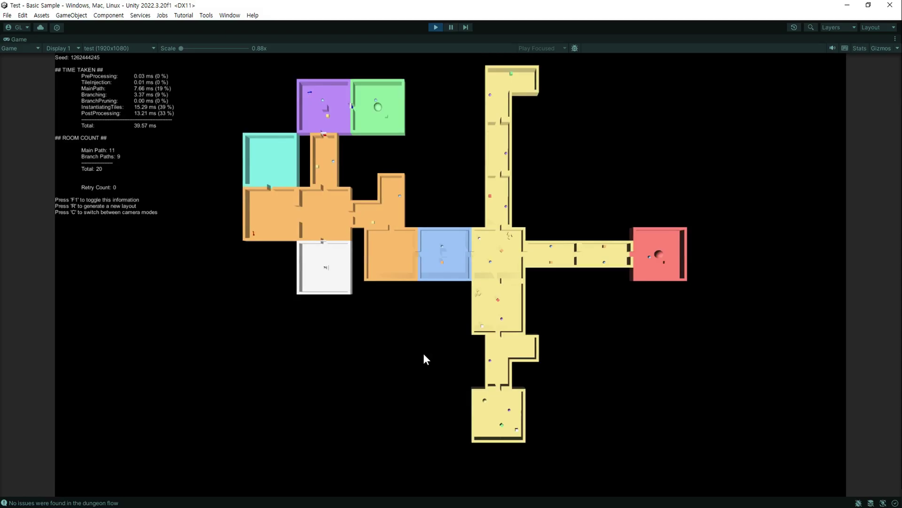
# Step: Regenerate the Basic Sample dungeon seven times with the R key
pyautogui.press('r')
pyautogui.press('r')
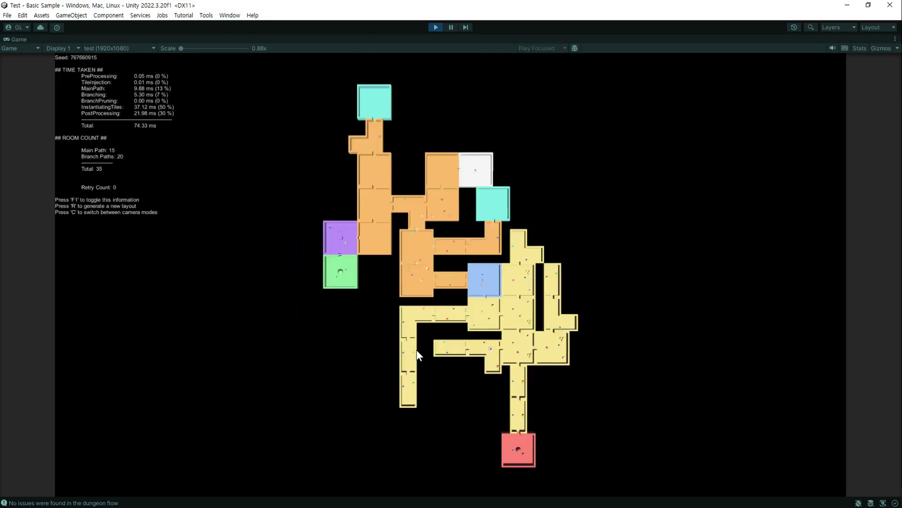
pyautogui.press('r')
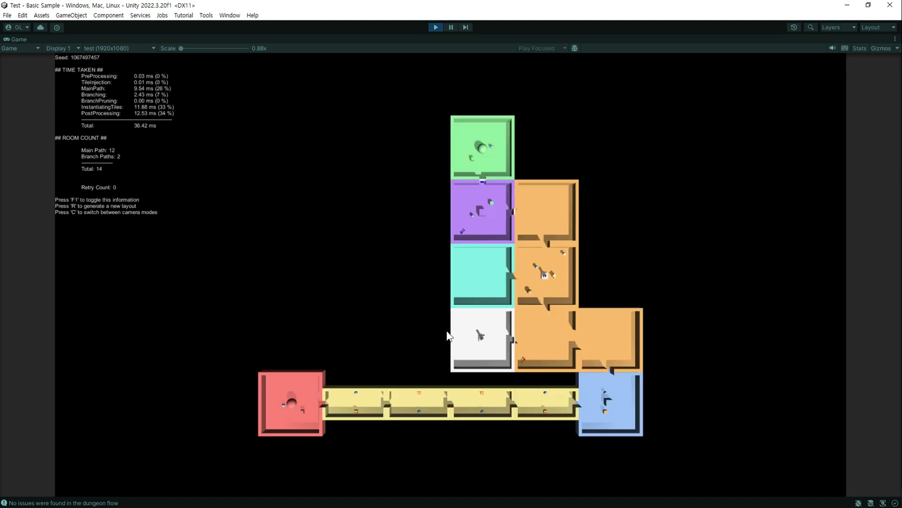
pyautogui.press('r')
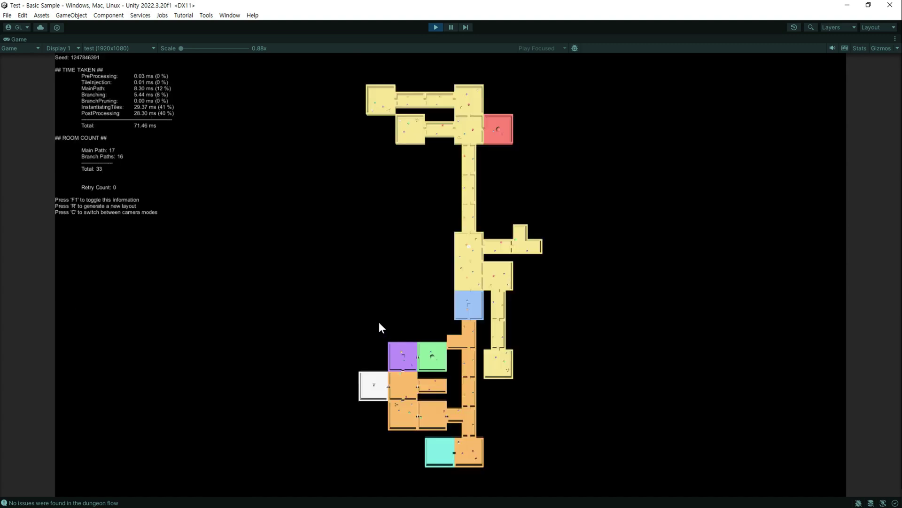
pyautogui.press('r')
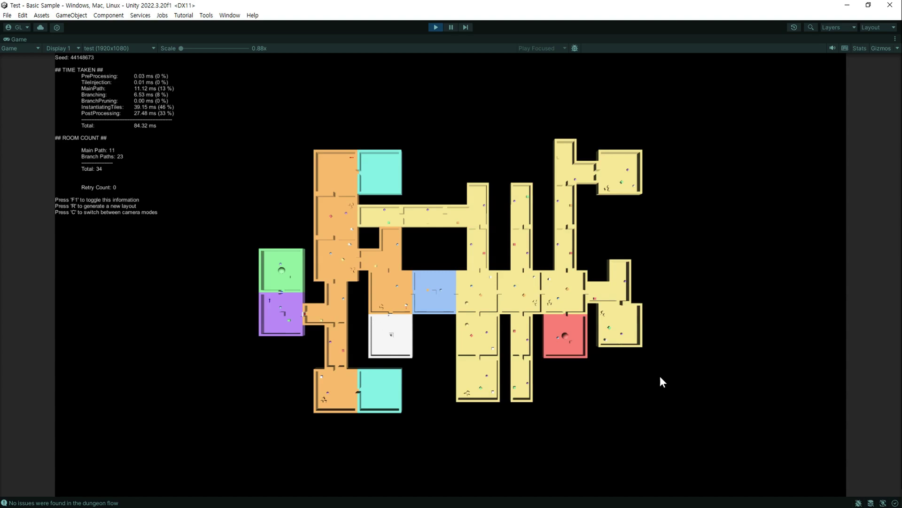
pyautogui.press('r')
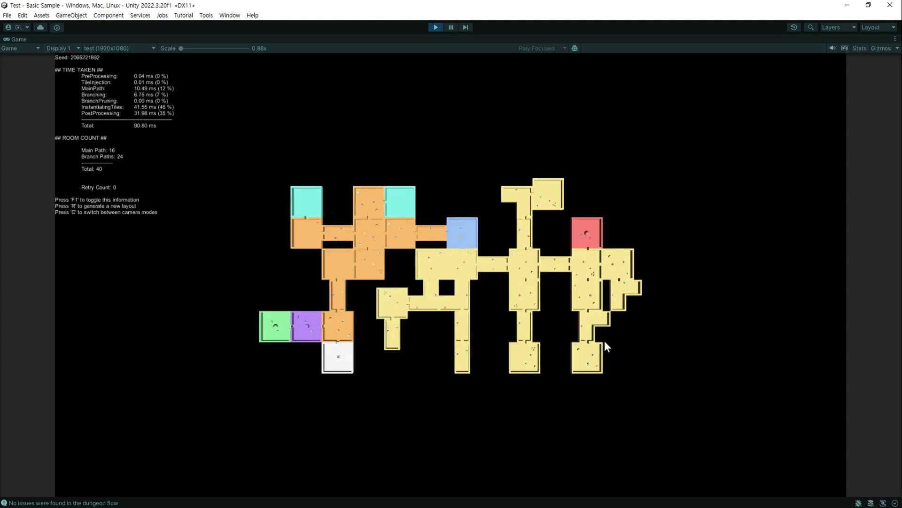
pyautogui.press('r')
pyautogui.press('r')
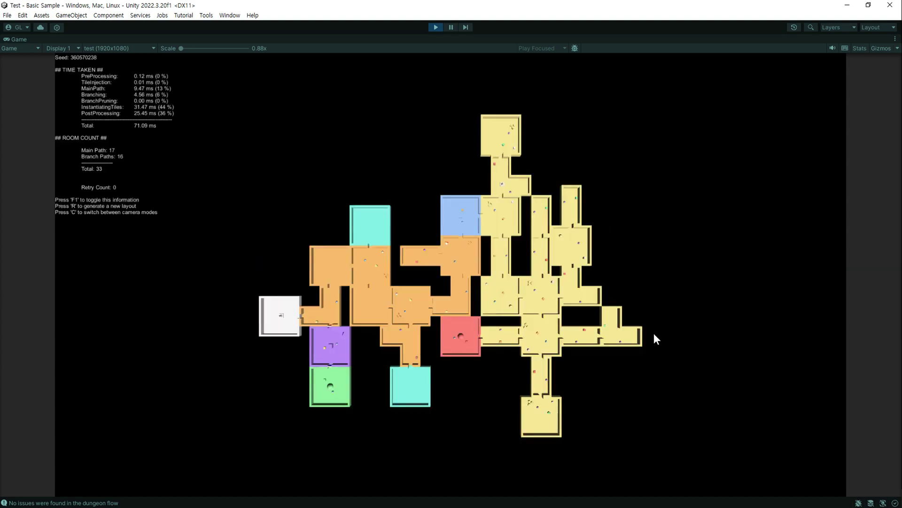
pyautogui.press('r')
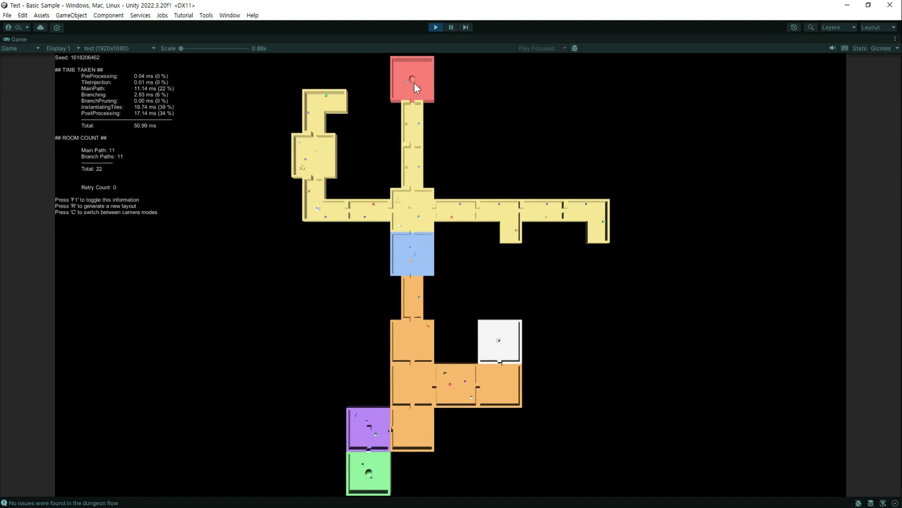
# Step: Walk from the red room through the yellow corridors in first-person view, then return to the map
pyautogui.press('c')
pyautogui.moveTo(447, 403); pyautogui.dragTo(3, 466)
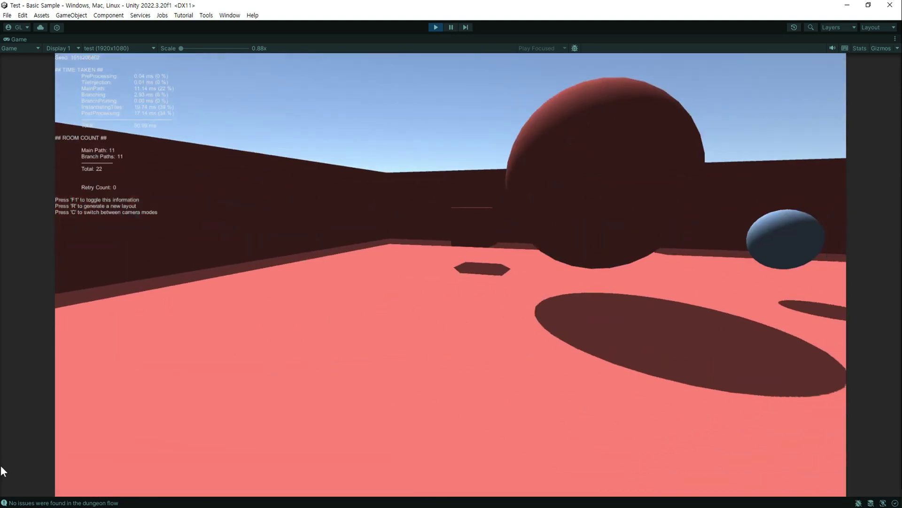
pyautogui.press('w')
pyautogui.press('w')
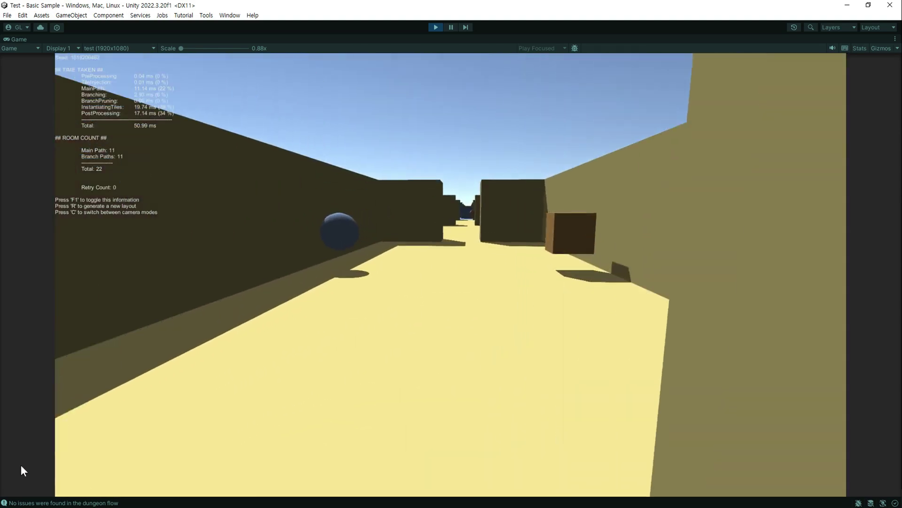
pyautogui.press('w')
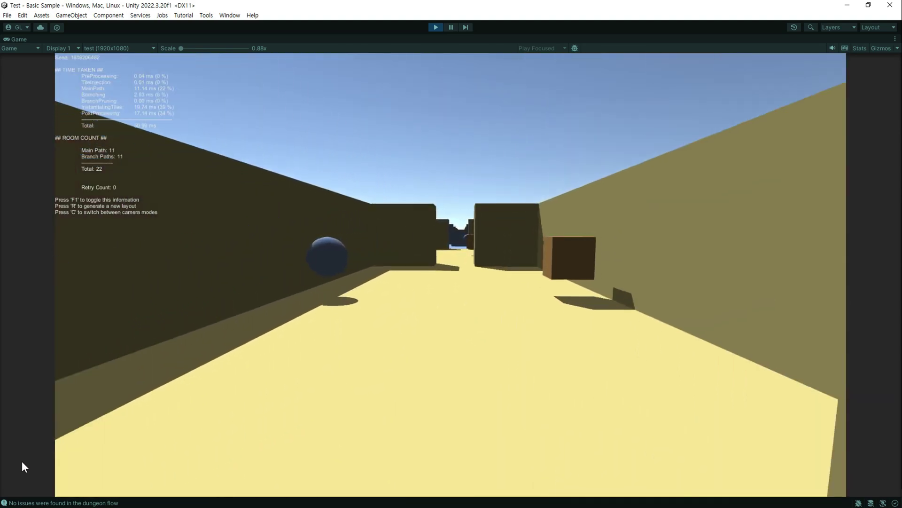
pyautogui.press('w')
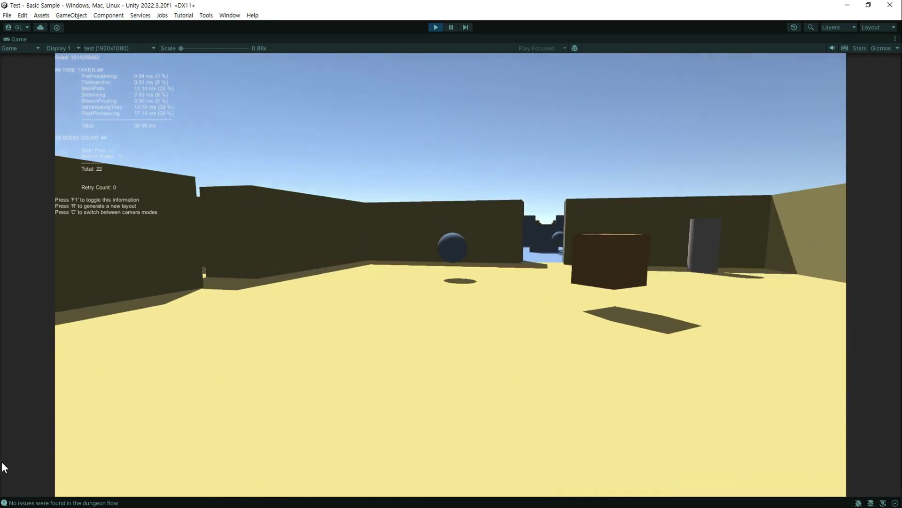
pyautogui.press('w')
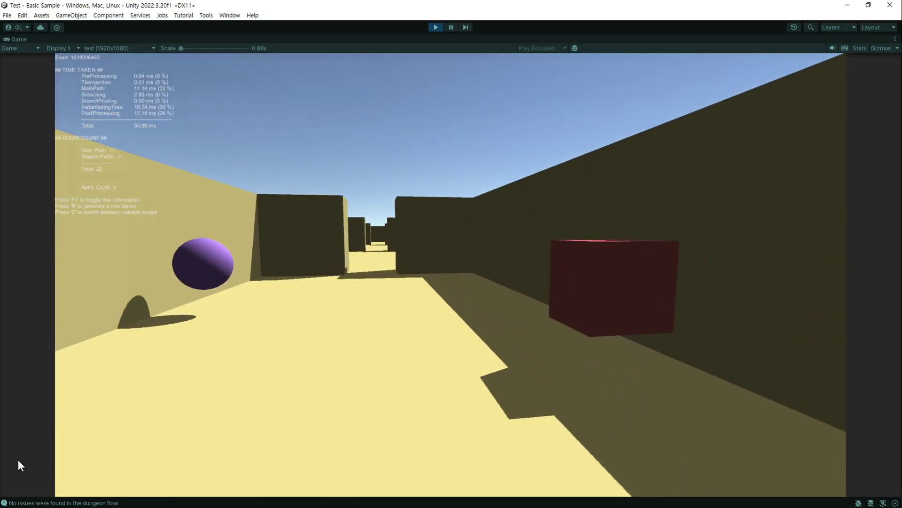
pyautogui.press('w')
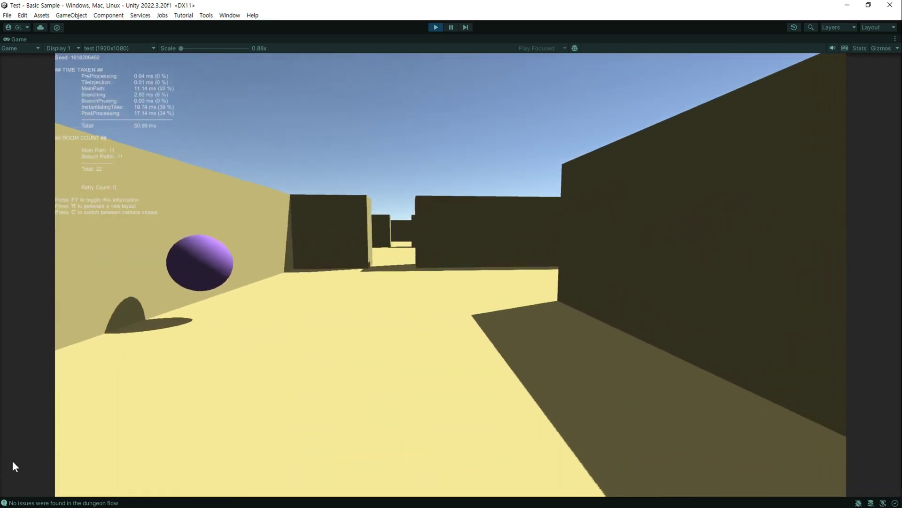
pyautogui.press('w')
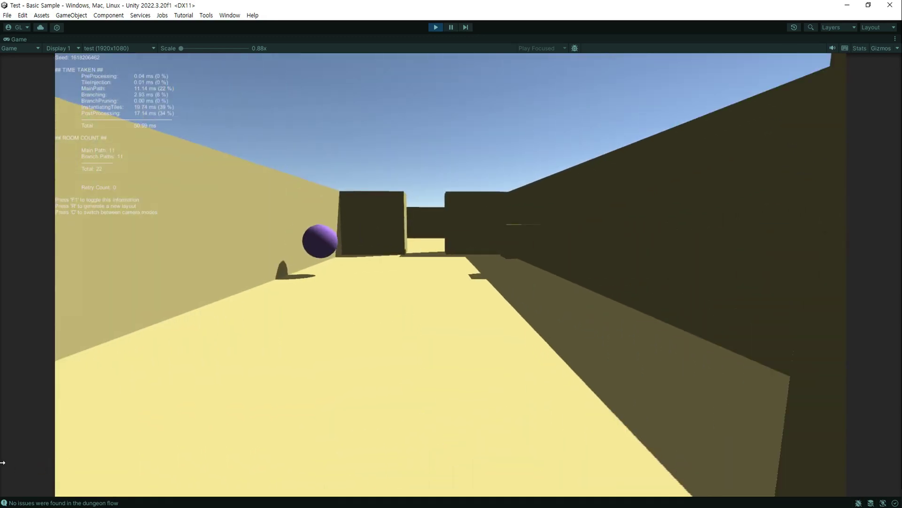
pyautogui.press('c')
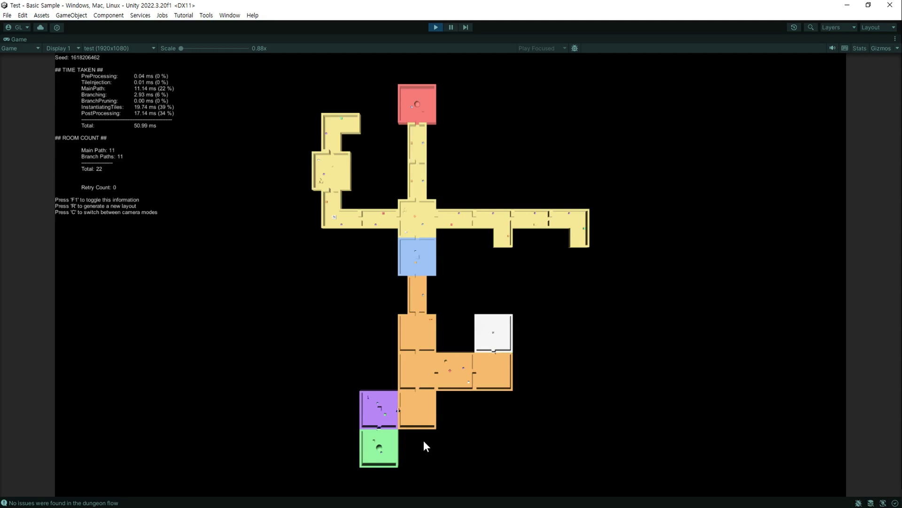
# Step: Regenerate the dungeon four more times, then stop play mode
pyautogui.press('r')
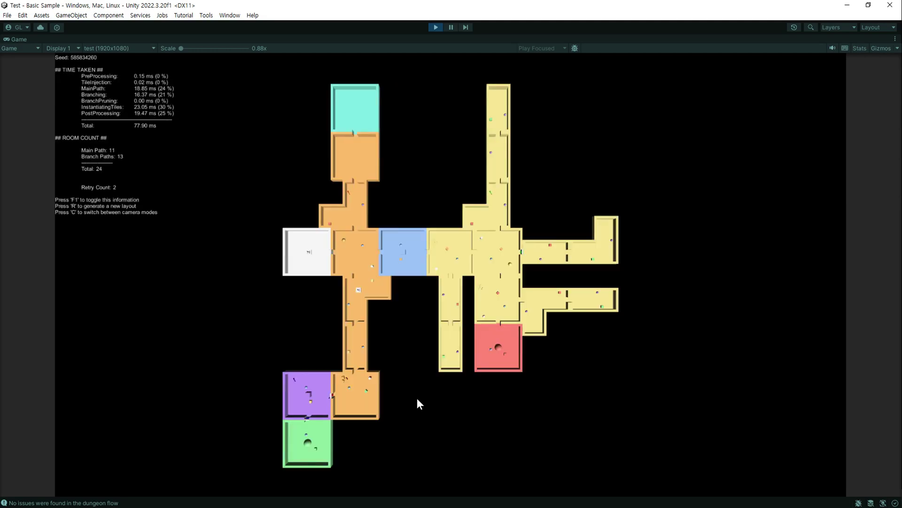
pyautogui.press('r')
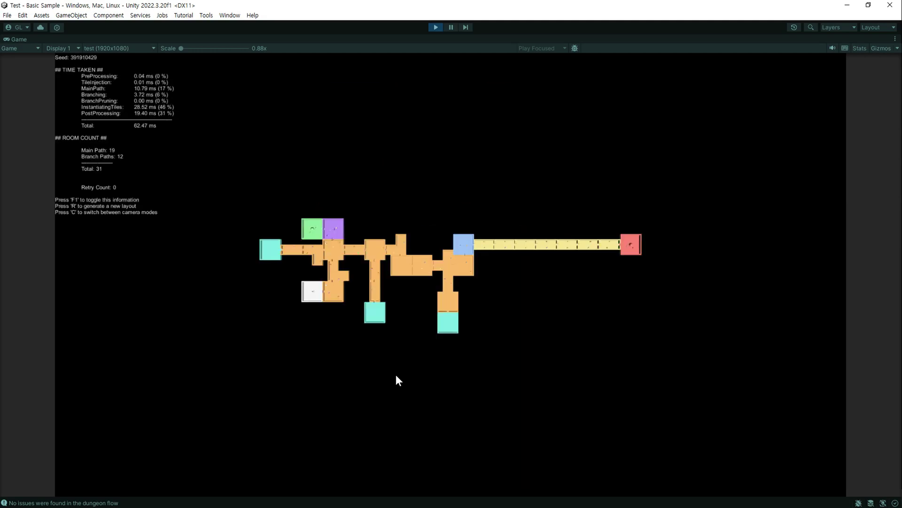
pyautogui.press('r')
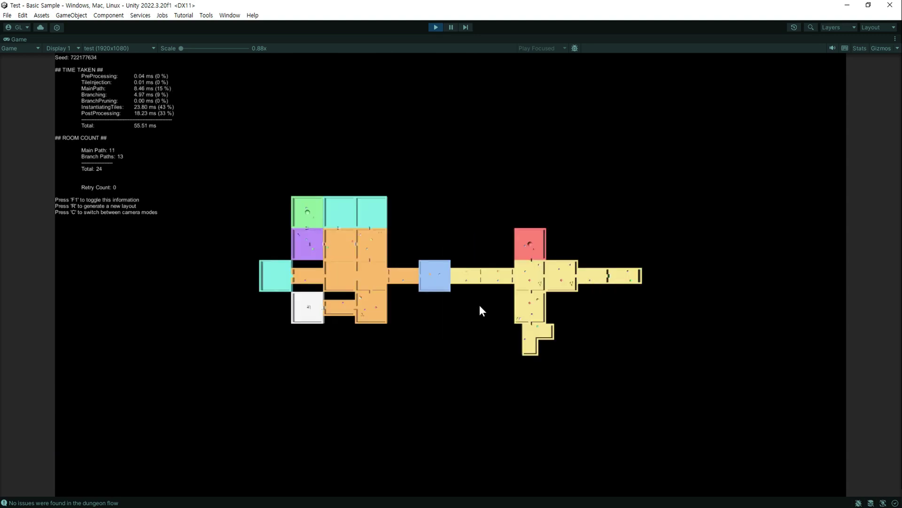
pyautogui.press('r')
pyautogui.press('r')
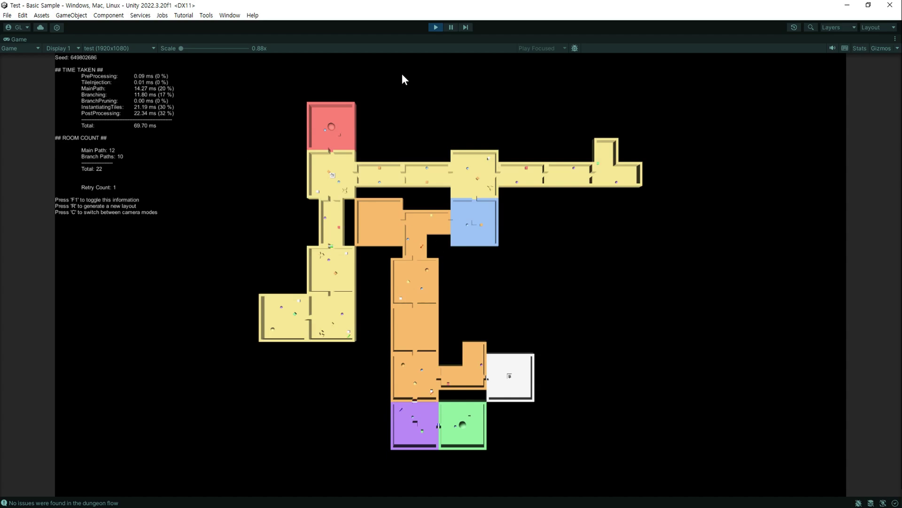
pyautogui.click(435, 27)
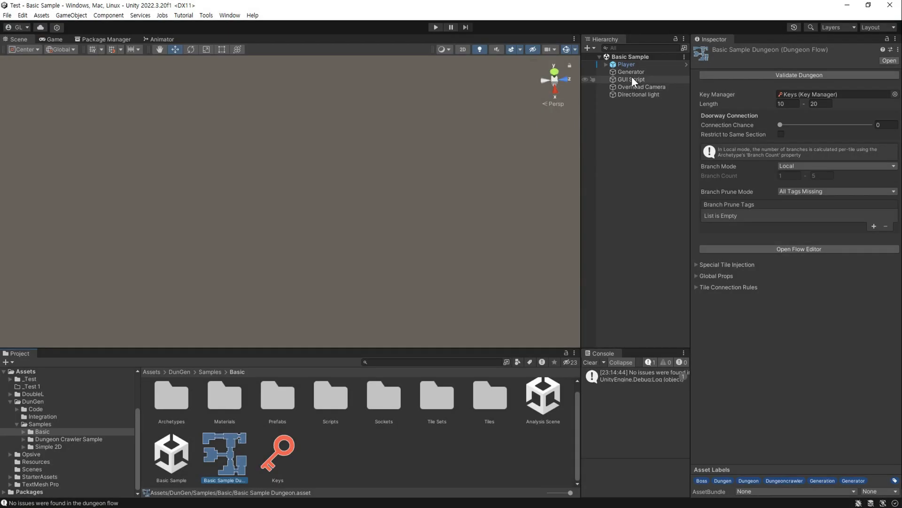
# Step: Follow the Runtime Dungeon generator's flow reference to the Basic Sample Dungeon asset and inspect it
pyautogui.click(633, 73)
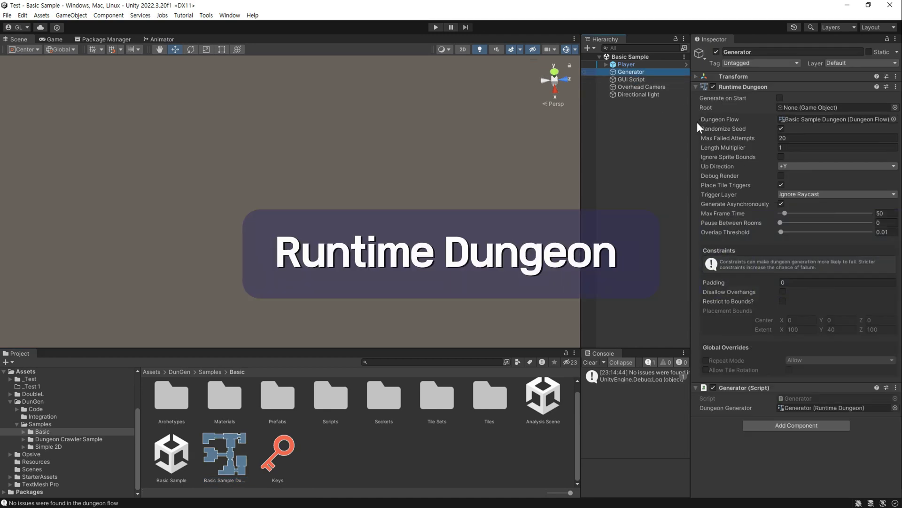
pyautogui.moveTo(691, 123); pyautogui.dragTo(468, 141)
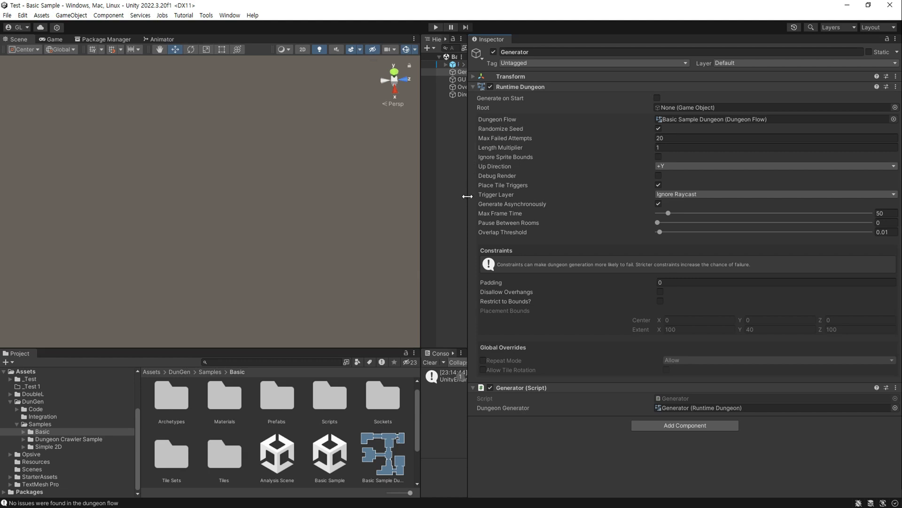
pyautogui.moveTo(469, 192); pyautogui.dragTo(601, 197)
pyautogui.click(751, 409)
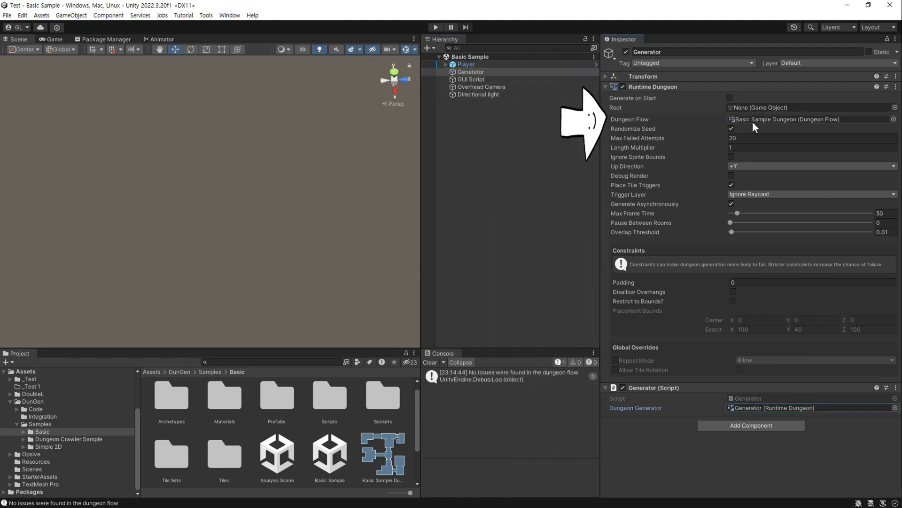
pyautogui.click(752, 121)
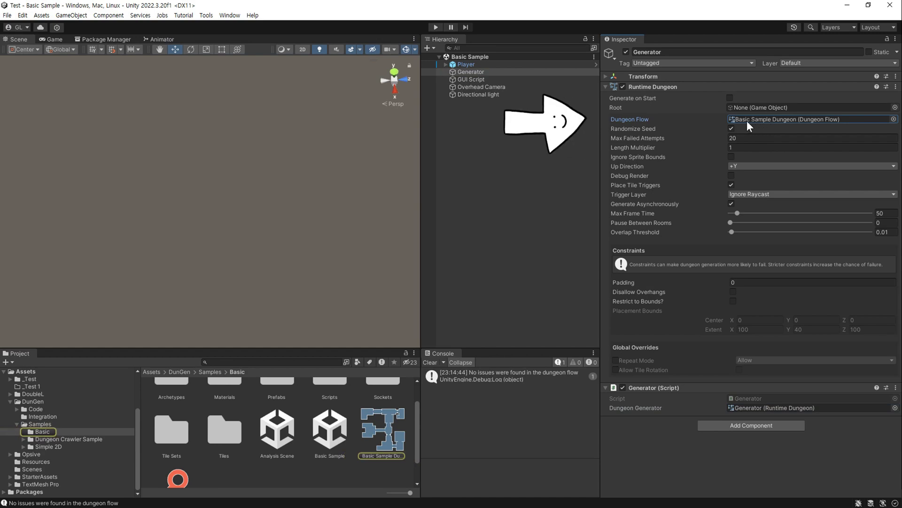
pyautogui.click(382, 436)
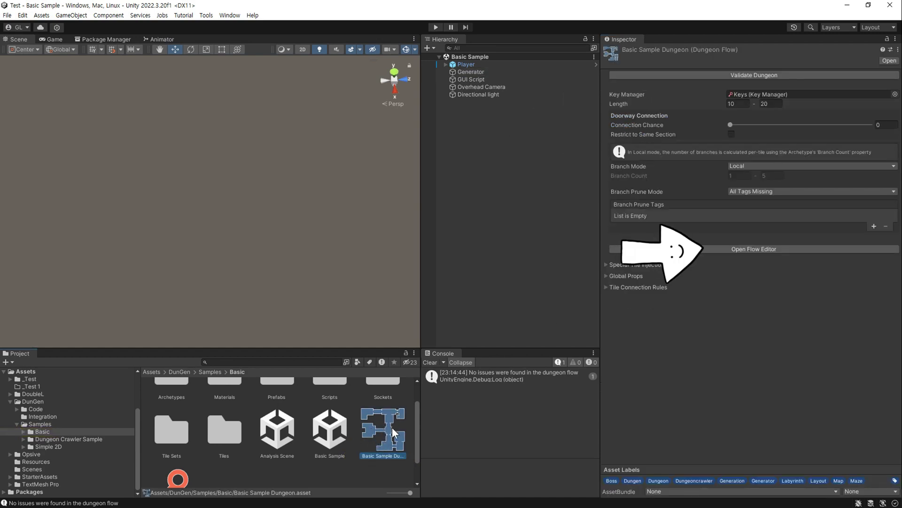
pyautogui.click(609, 264)
# Step: In the Flow Editor, rearrange the nodes and add a new node between Mini-Boss and Boss
pyautogui.click(702, 249)
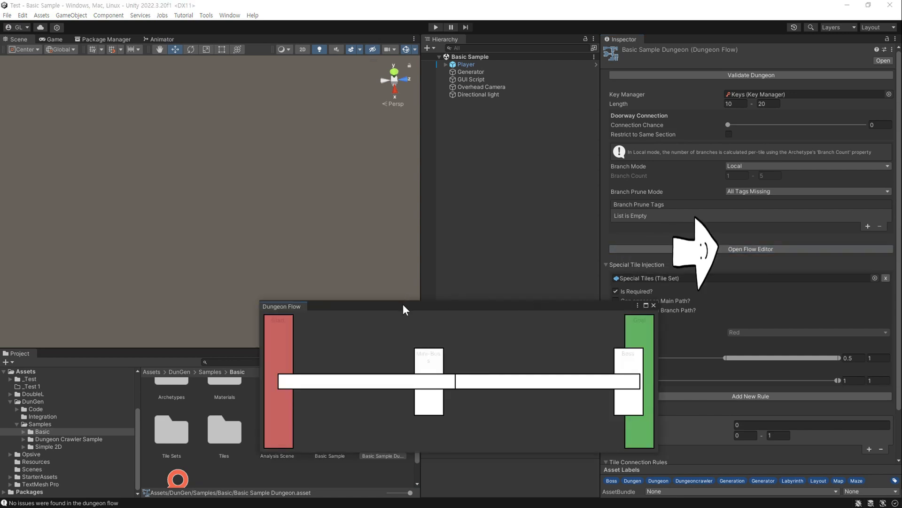
pyautogui.moveTo(403, 304); pyautogui.dragTo(338, 134)
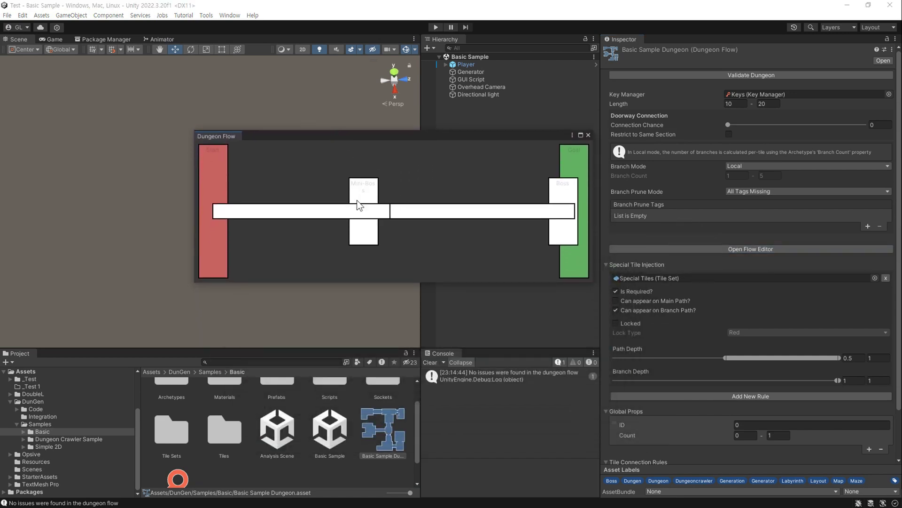
pyautogui.click(213, 171)
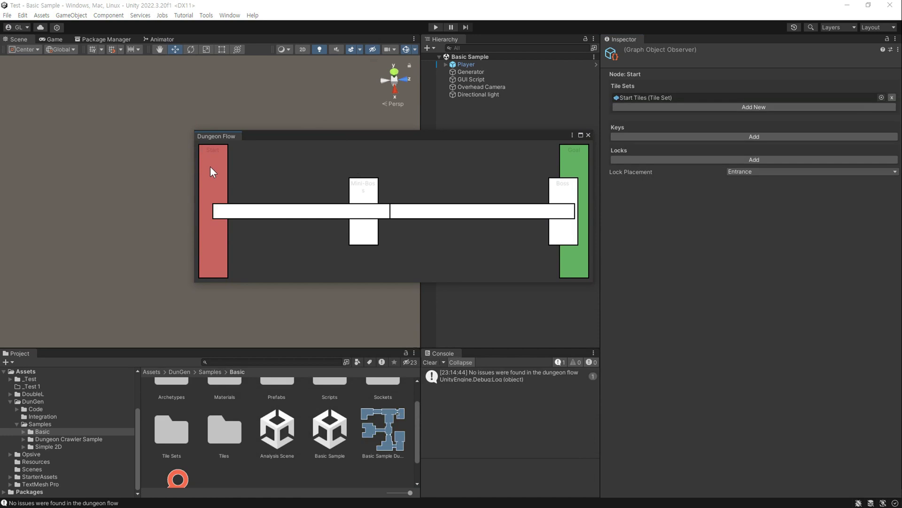
pyautogui.click(579, 157)
pyautogui.moveTo(364, 205)
pyautogui.mouseDown()
pyautogui.moveTo(384, 182)
pyautogui.moveTo(414, 208)
pyautogui.moveTo(316, 208)
pyautogui.mouseUp()
pyautogui.moveTo(561, 206); pyautogui.dragTo(434, 205)
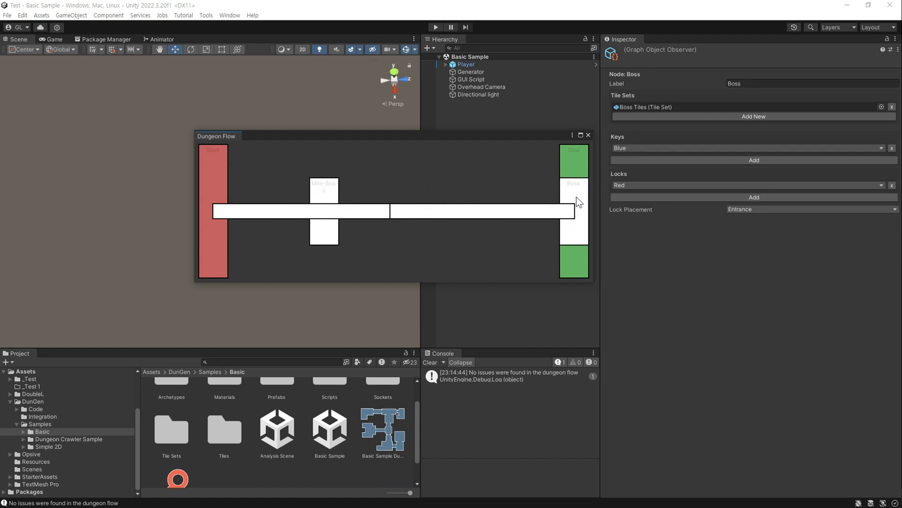
pyautogui.click(434, 207)
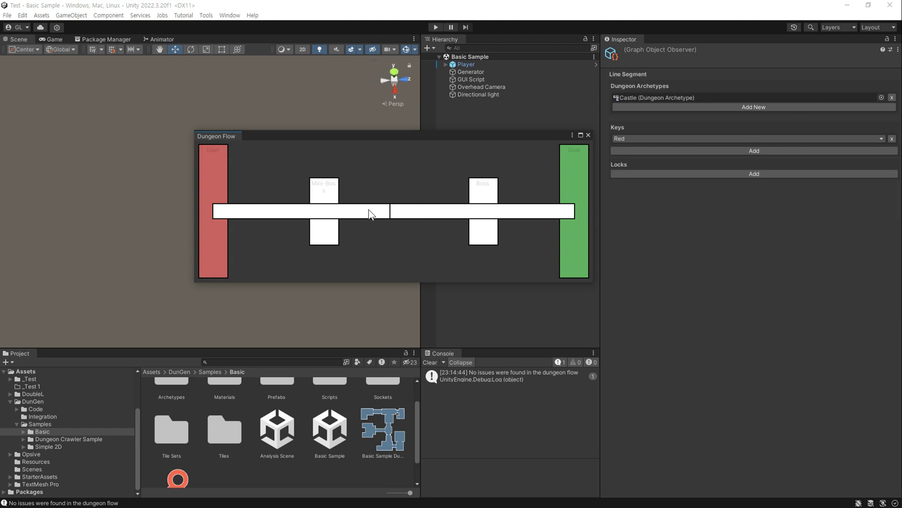
pyautogui.rightClick(369, 210)
pyautogui.click(438, 216)
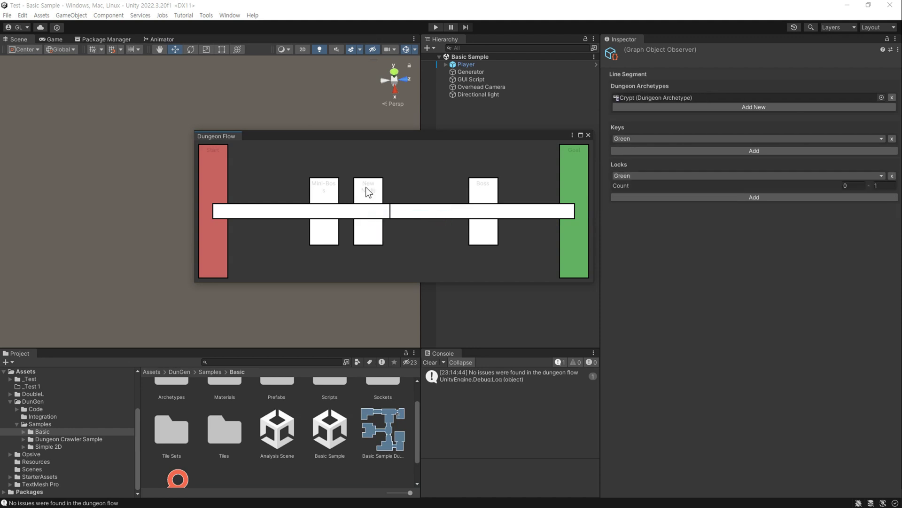
# Step: Browse the Start, Special, Mini-Boss, Boss, Cap, Castle and Crypt tile sets in the project
pyautogui.click(303, 211)
pyautogui.click(214, 190)
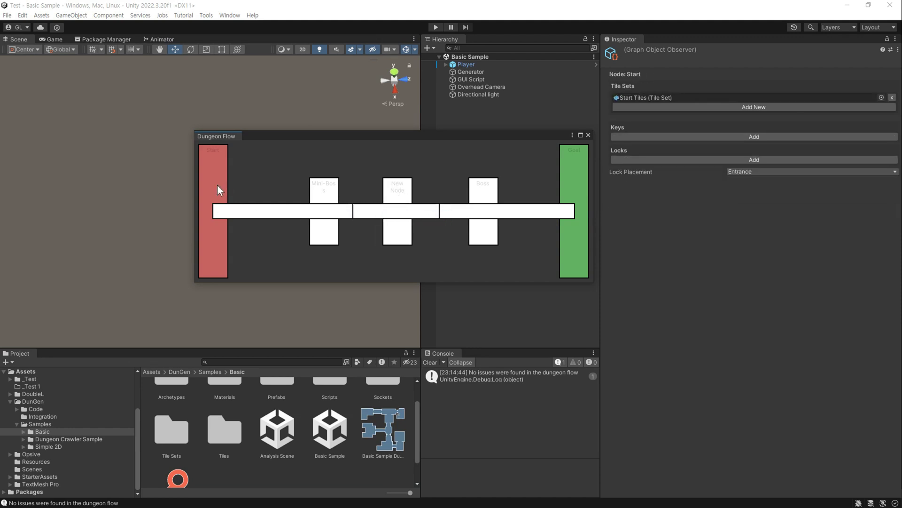
pyautogui.click(634, 98)
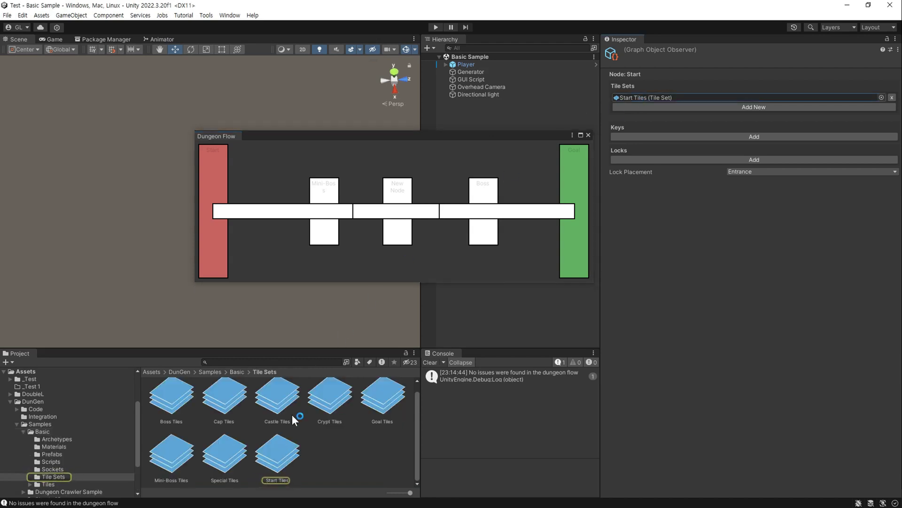
pyautogui.click(285, 461)
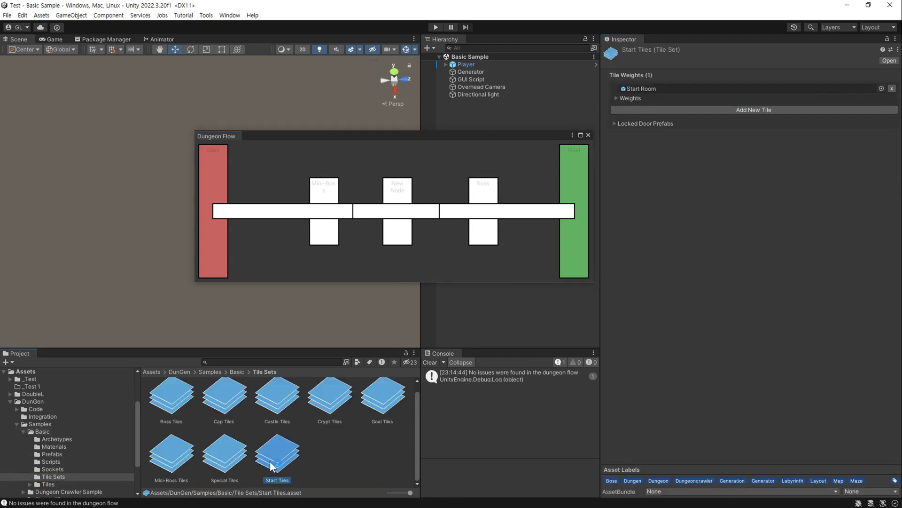
pyautogui.click(224, 460)
pyautogui.click(172, 453)
pyautogui.click(162, 395)
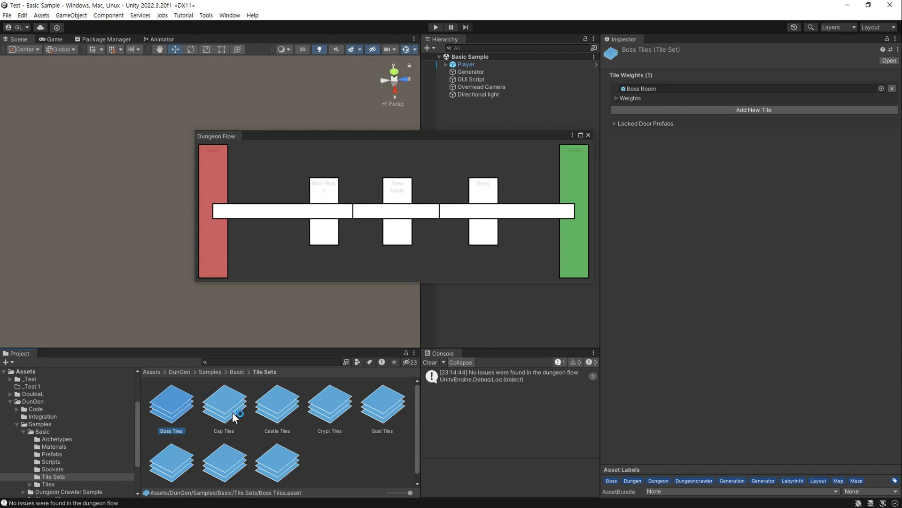
pyautogui.click(226, 406)
pyautogui.click(274, 417)
pyautogui.click(329, 414)
pyautogui.click(187, 413)
pyautogui.click(275, 463)
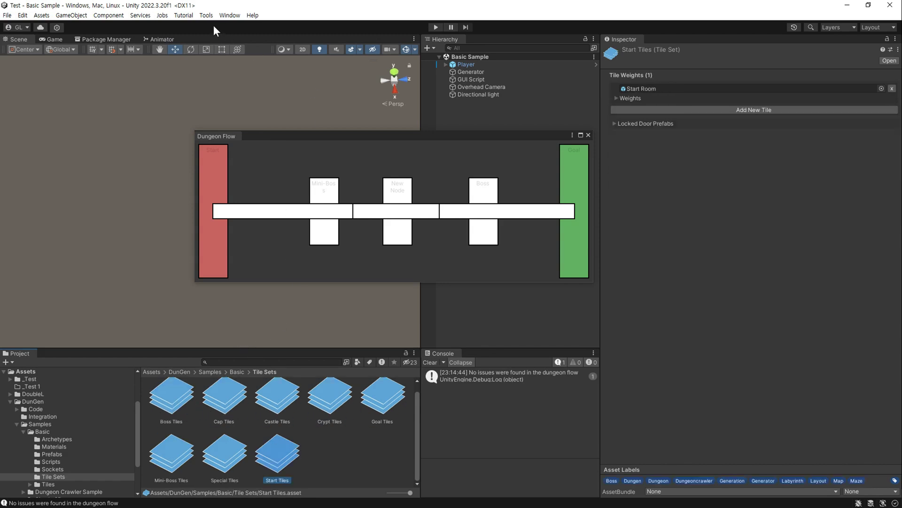
# Step: Reopen an empty Dungeon Flow Editor from Window > DunGen, then bring up the Tile Sets Create menu
pyautogui.click(231, 15)
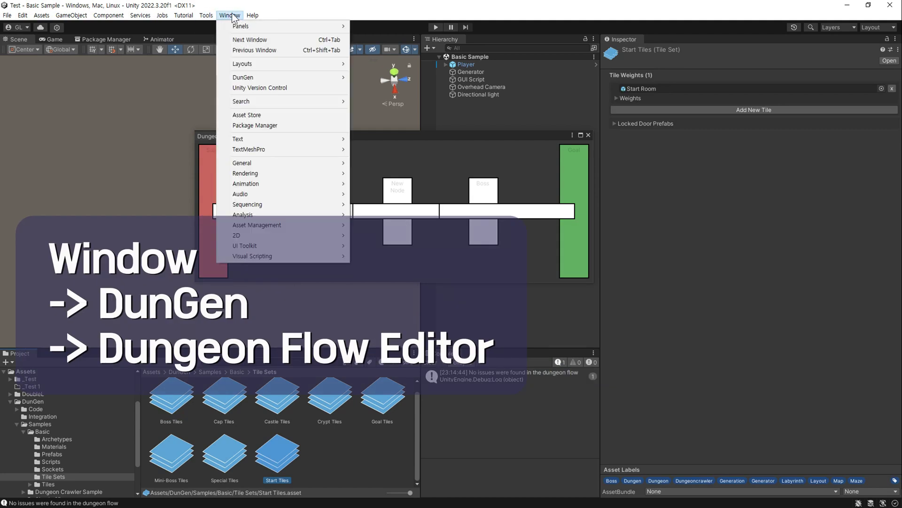
pyautogui.moveTo(292, 78)
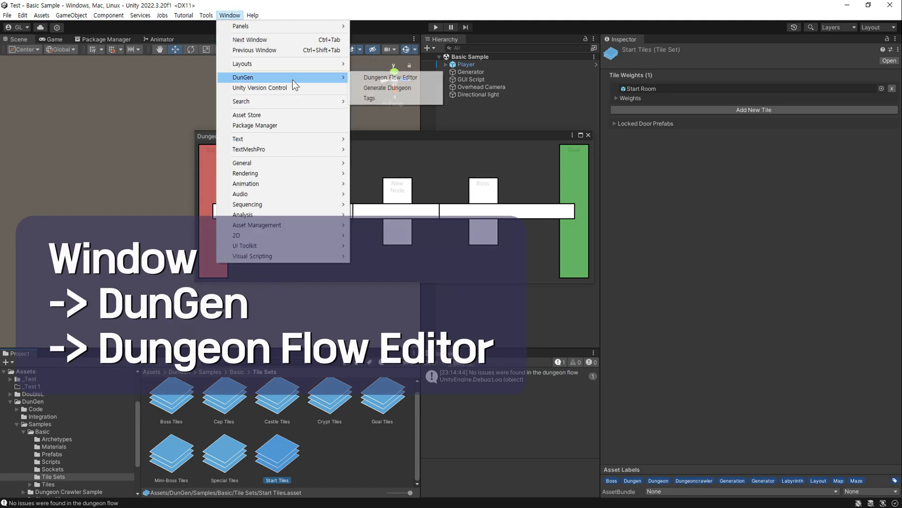
pyautogui.click(414, 80)
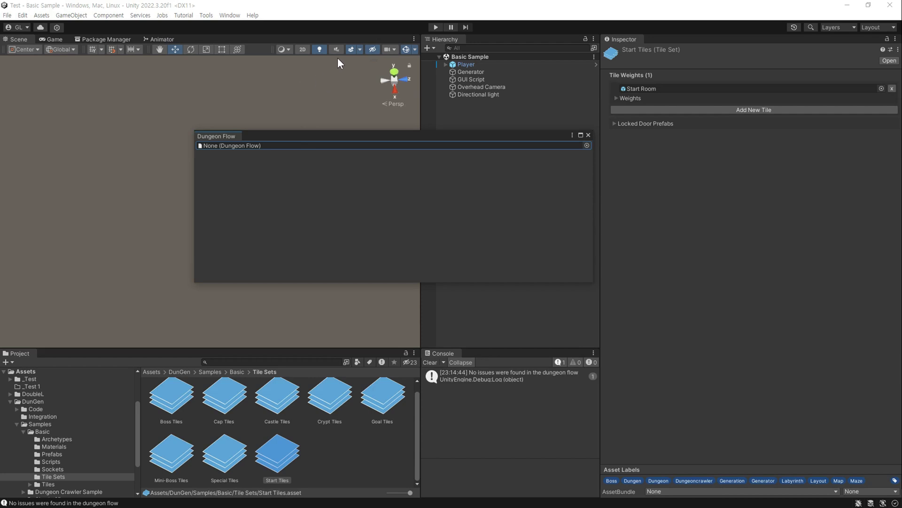
pyautogui.rightClick(329, 444)
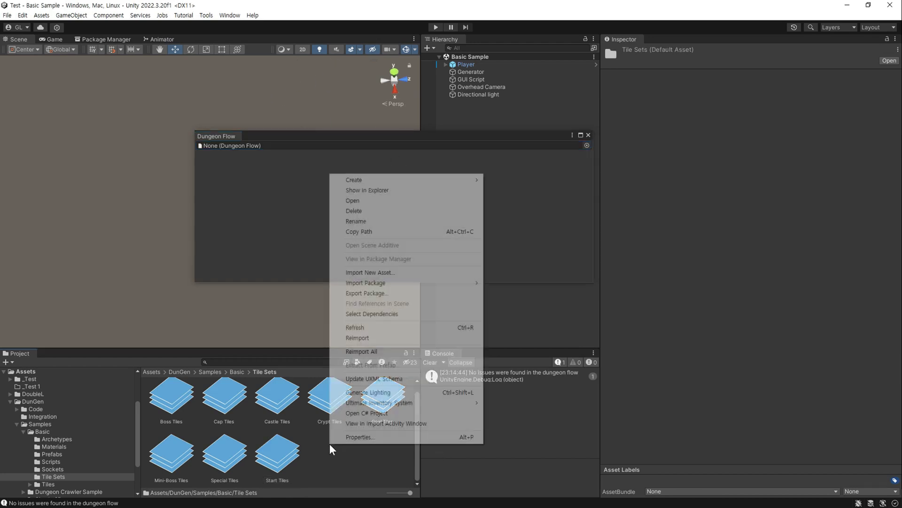
pyautogui.moveTo(436, 180)
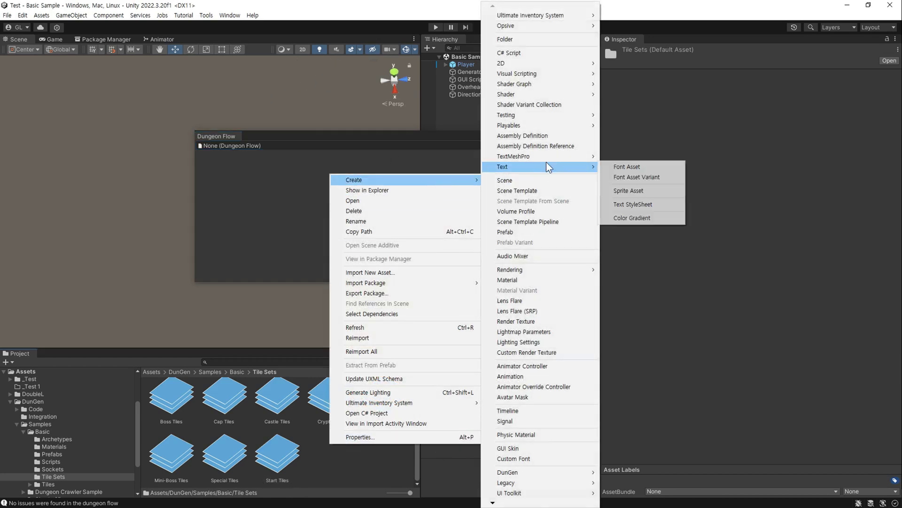
# Step: Create a new DunGen Dungeon Flow asset named Test in the Tile Sets folder
pyautogui.moveTo(549, 468)
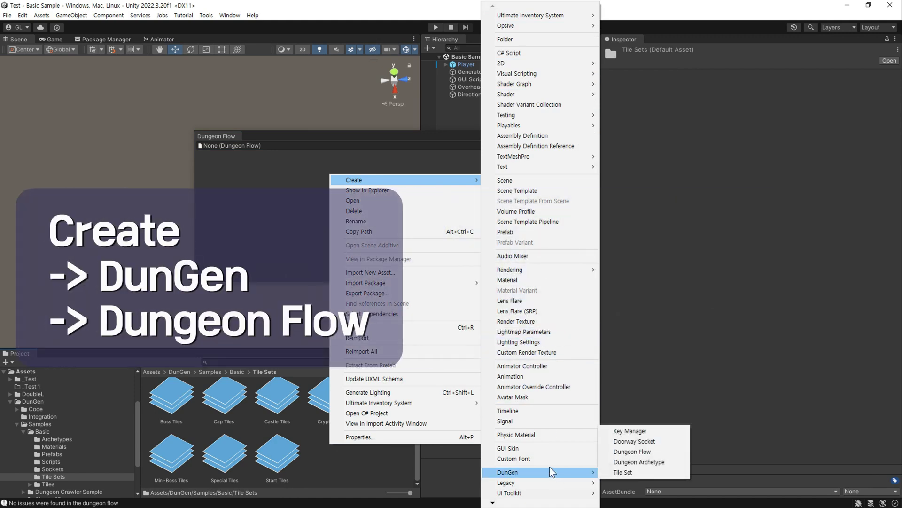
pyautogui.click(671, 450)
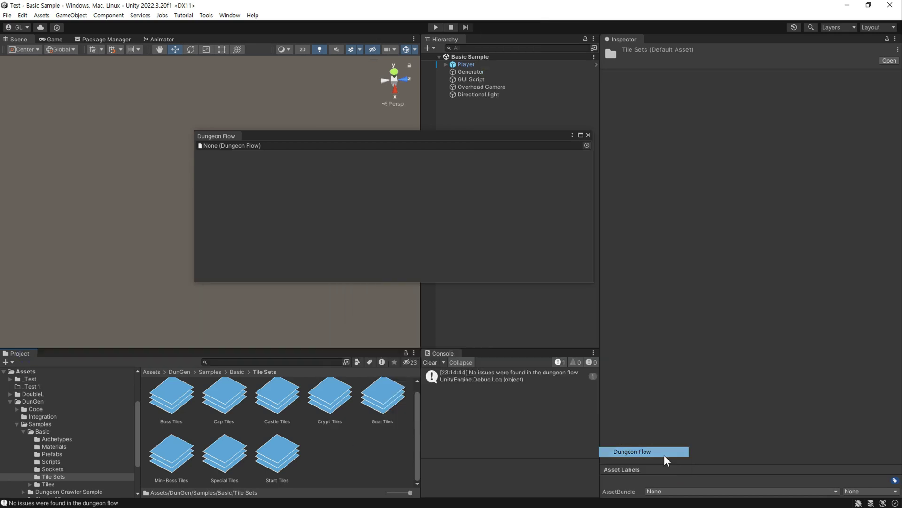
pyautogui.write('Test')
pyautogui.press('Return')
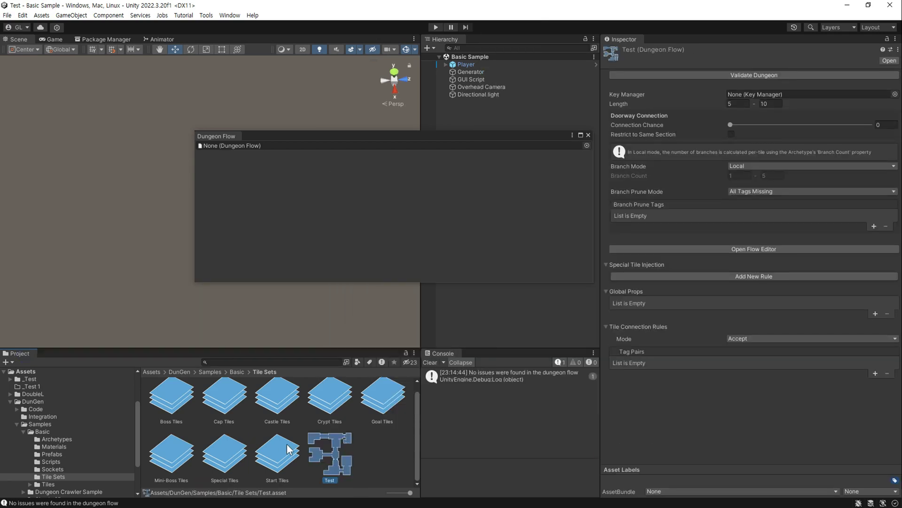
# Step: Load the Test flow into the editor and give its Start node an empty tile set slot
pyautogui.click(586, 145)
pyautogui.doubleClick(691, 248)
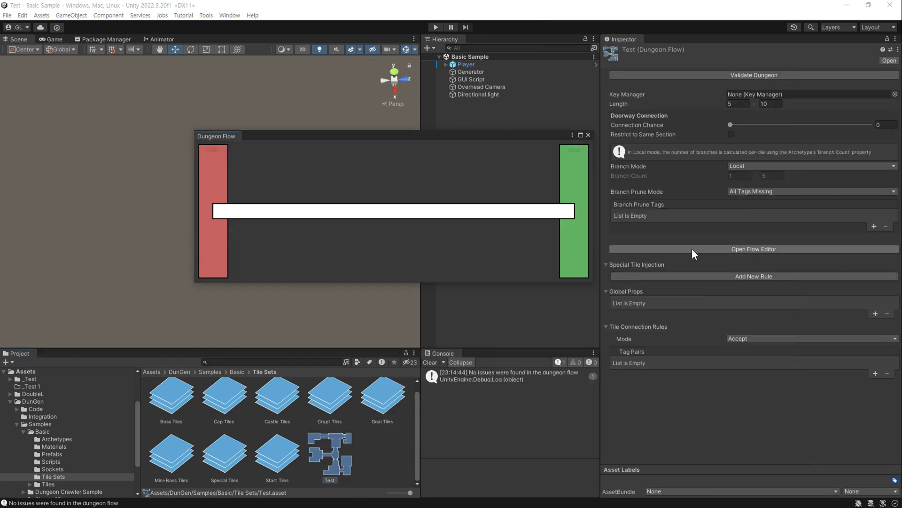
pyautogui.click(214, 174)
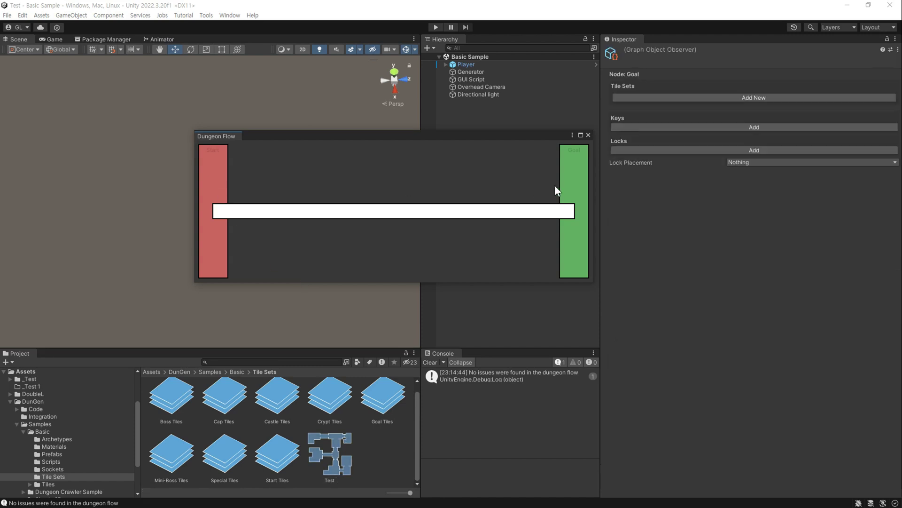
pyautogui.click(712, 97)
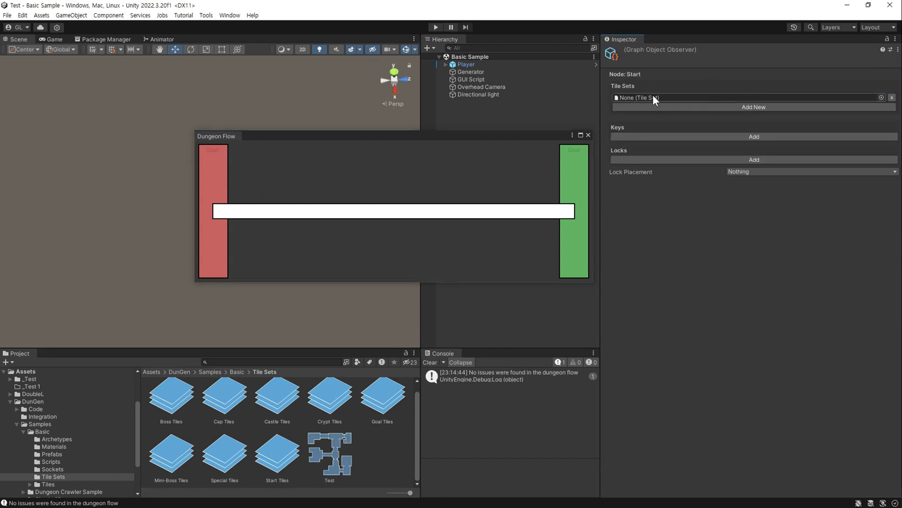
pyautogui.click(881, 97)
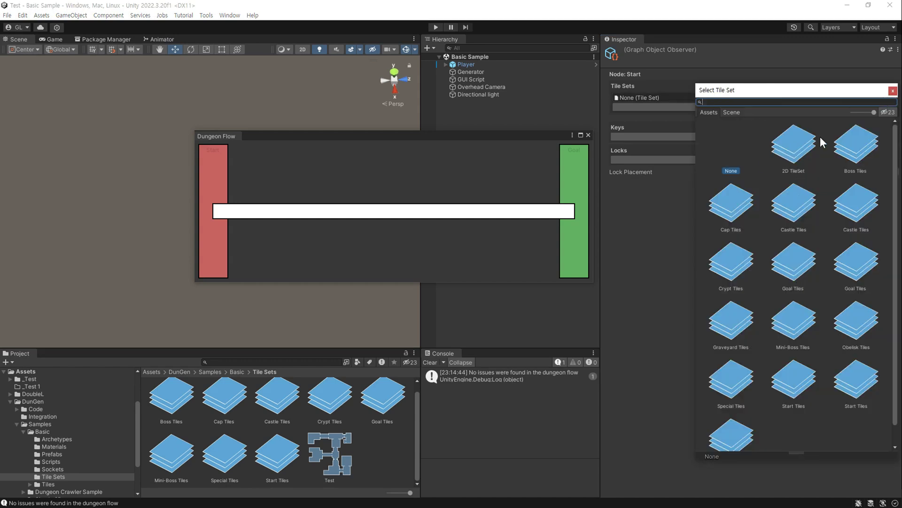
pyautogui.click(892, 91)
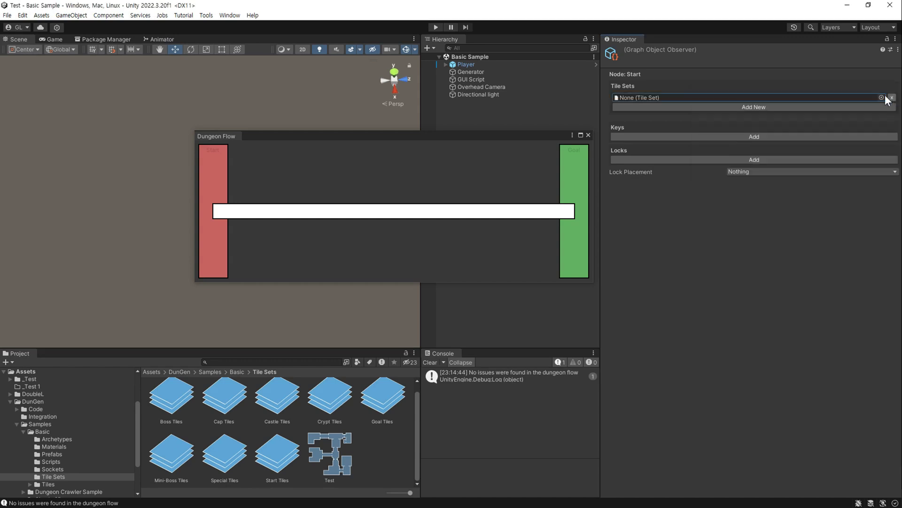
# Step: Create a new Tile Set asset in the Tile Sets folder named Test Tile Set
pyautogui.rightClick(371, 445)
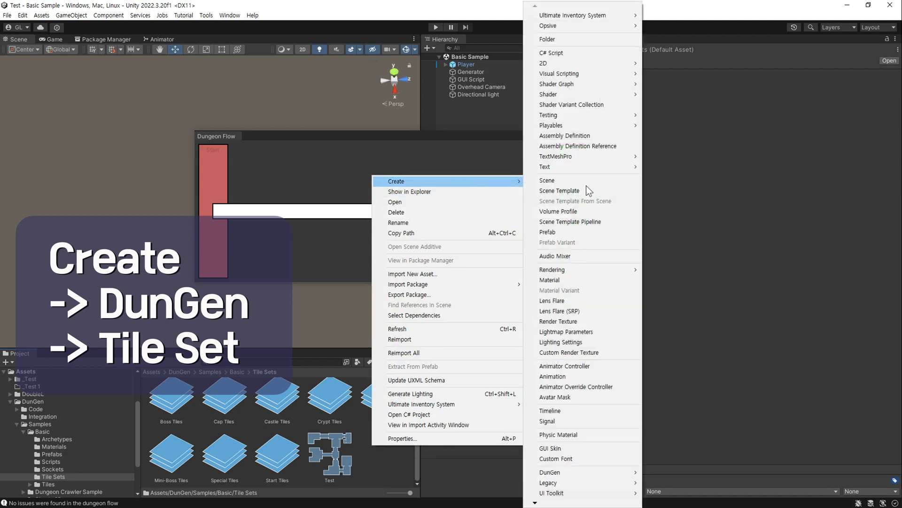
pyautogui.moveTo(611, 471)
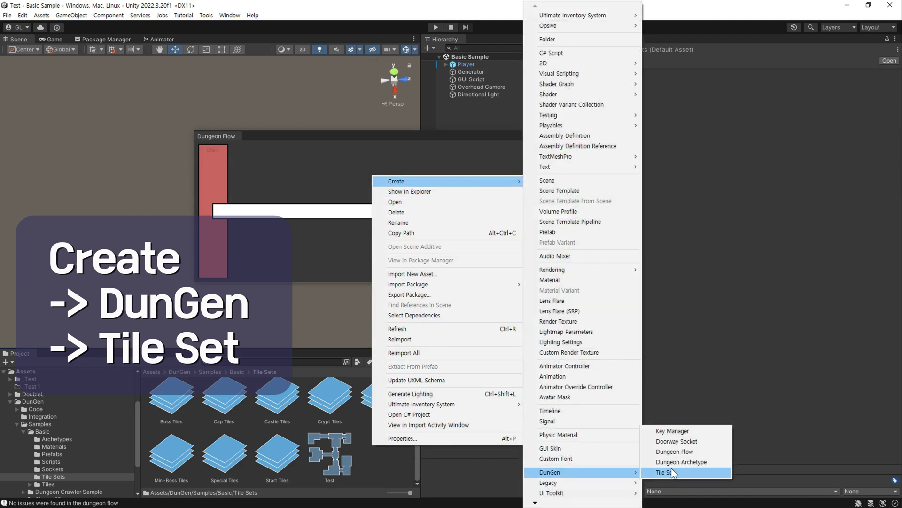
pyautogui.click(706, 471)
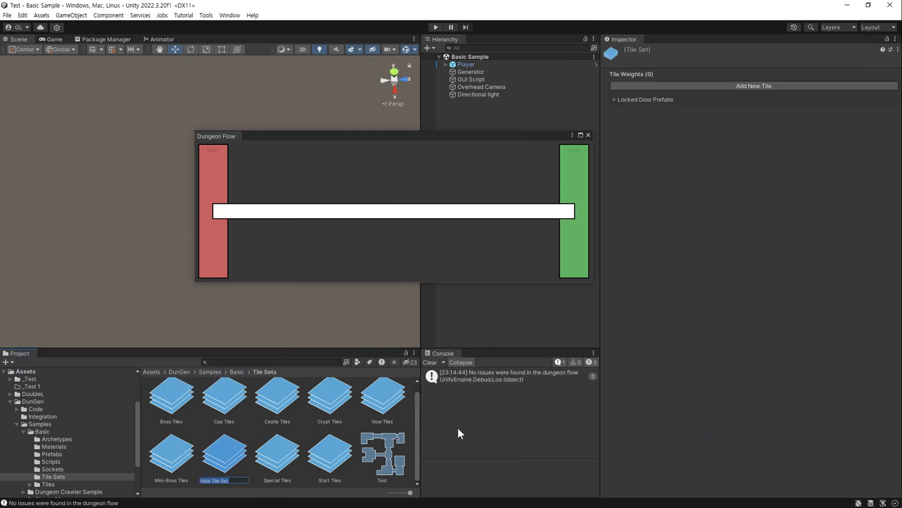
pyautogui.press('Home')
pyautogui.press('Delete')
pyautogui.press('Delete')
pyautogui.press('Delete')
pyautogui.write('Test')
pyautogui.press('Return')
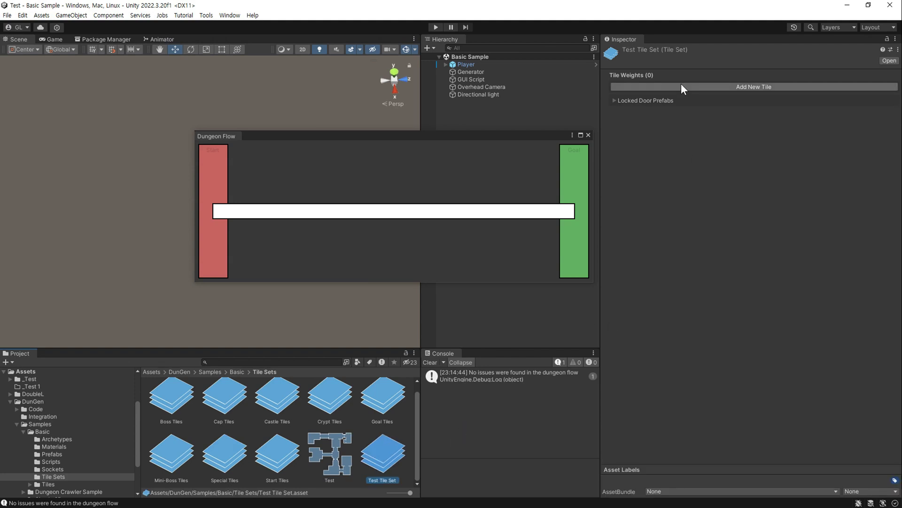
# Step: Add a tile entry to Test Tile Set and assign the Castle 1 prefab to it
pyautogui.click(679, 87)
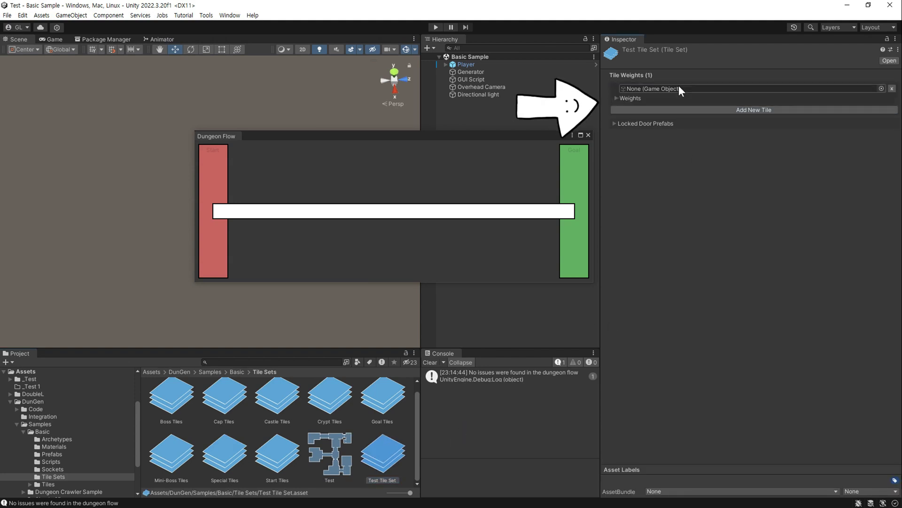
pyautogui.click(881, 88)
pyautogui.scroll(-5, 793, 318)
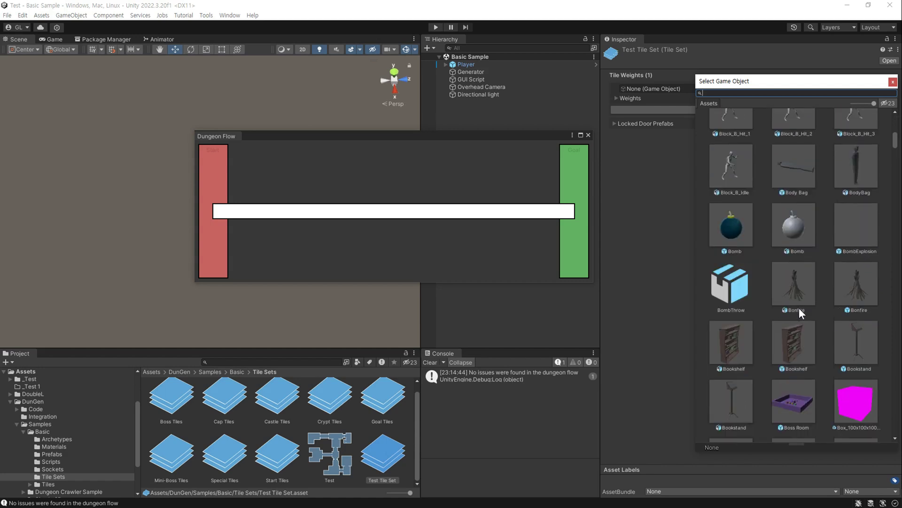
pyautogui.scroll(-5, 799, 307)
pyautogui.scroll(-5, 791, 306)
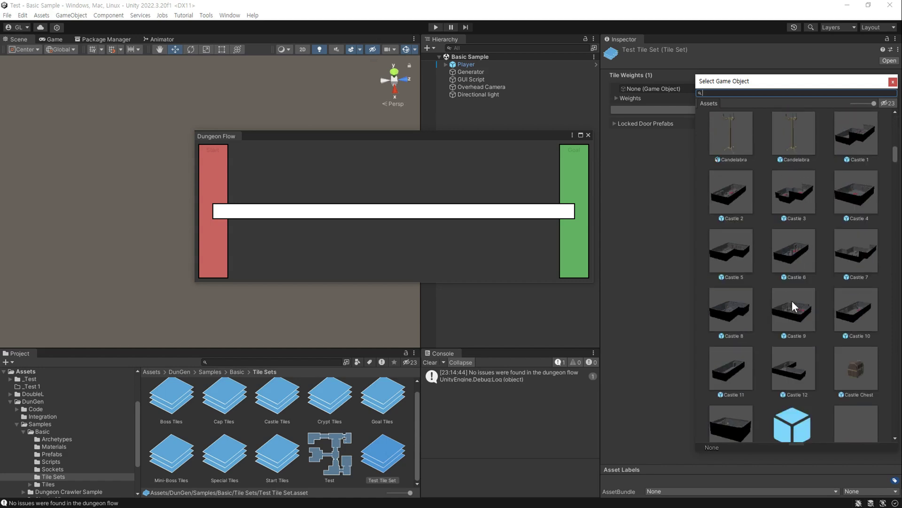
pyautogui.doubleClick(855, 142)
# Step: Check Castle 1's weights and select its prefab in the Project window
pyautogui.click(617, 98)
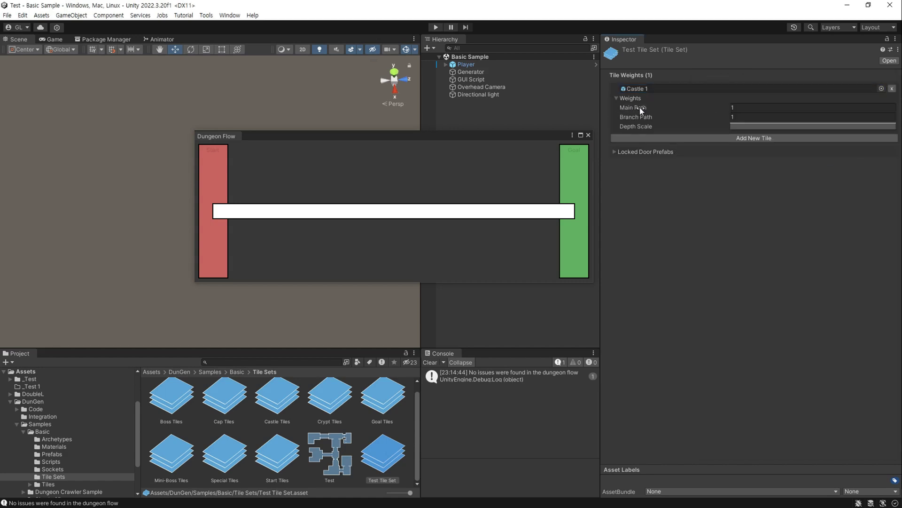
pyautogui.click(627, 97)
pyautogui.click(630, 89)
pyautogui.click(175, 402)
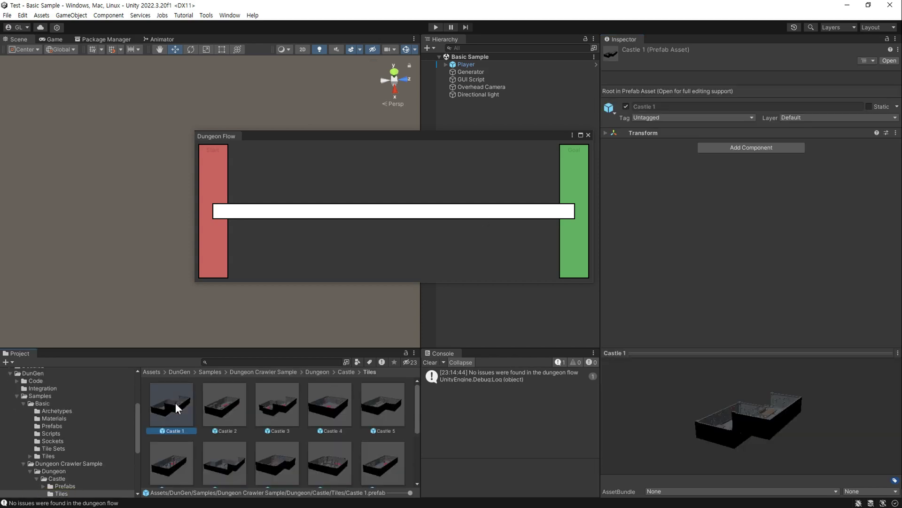
# Step: Open the Castle 1 prefab in Prefab Mode and select the Double Doorway in its wall
pyautogui.doubleClick(176, 403)
pyautogui.moveTo(345, 137); pyautogui.dragTo(598, 325)
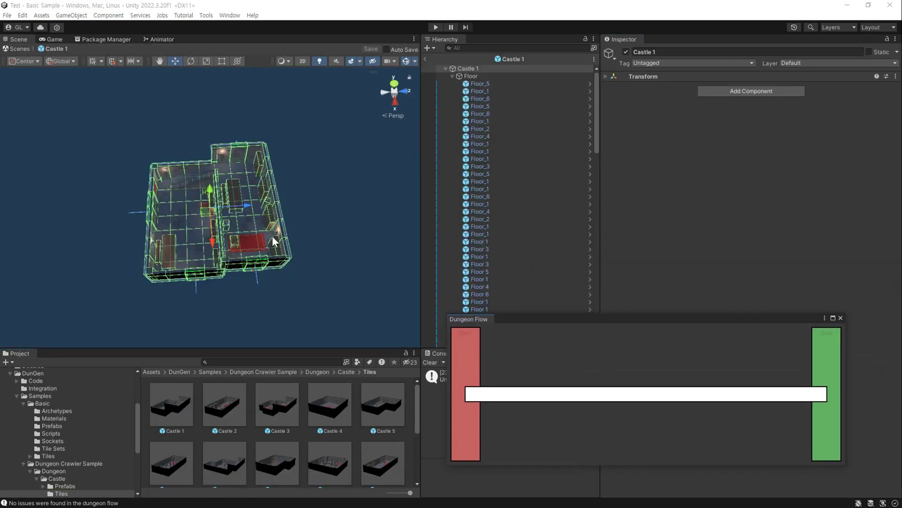
pyautogui.moveTo(272, 235); pyautogui.dragTo(261, 186, button='right')
pyautogui.scroll(5, 254, 216)
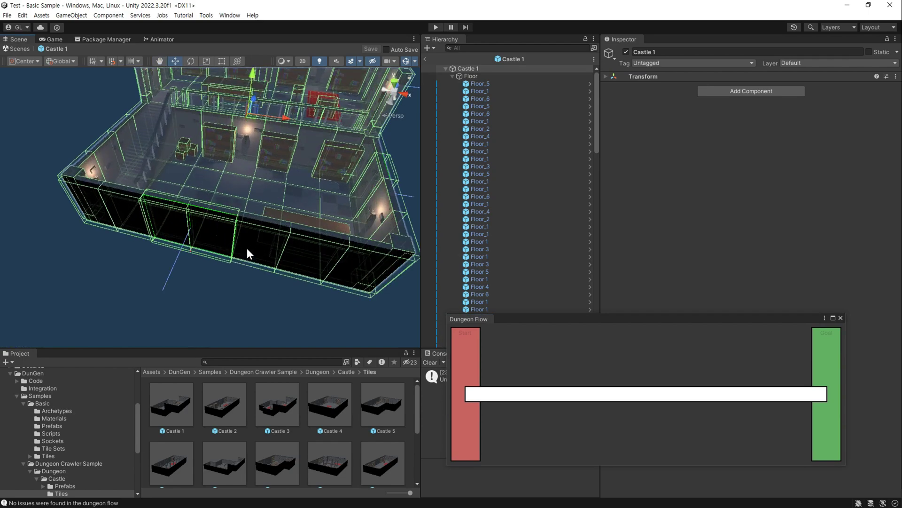
pyautogui.moveTo(247, 249)
pyautogui.mouseDown(button='right')
pyautogui.moveTo(270, 201)
pyautogui.moveTo(187, 195)
pyautogui.moveTo(317, 252)
pyautogui.moveTo(283, 265)
pyautogui.moveTo(319, 177)
pyautogui.moveTo(242, 228)
pyautogui.moveTo(232, 249)
pyautogui.mouseUp(button='right')
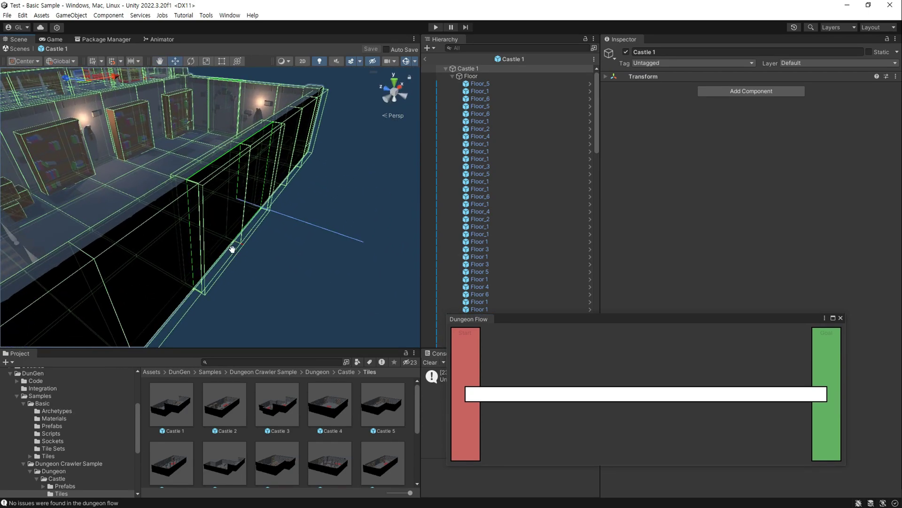
pyautogui.moveTo(232, 249); pyautogui.dragTo(216, 236, button='middle')
pyautogui.click(182, 207)
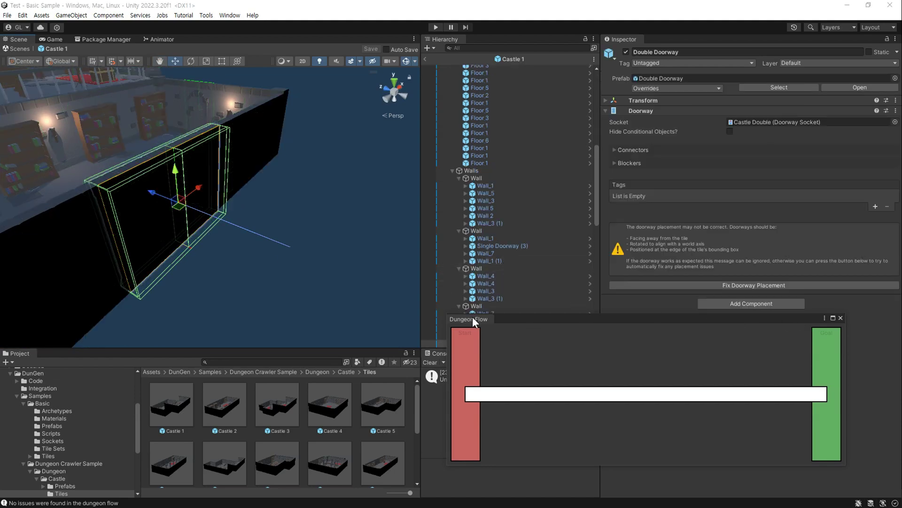
# Step: Dock Dungeon Flow beside Project, expand Double Doorway, and frame it and the parent Wall
pyautogui.moveTo(472, 318); pyautogui.dragTo(291, 356)
pyautogui.click(23, 354)
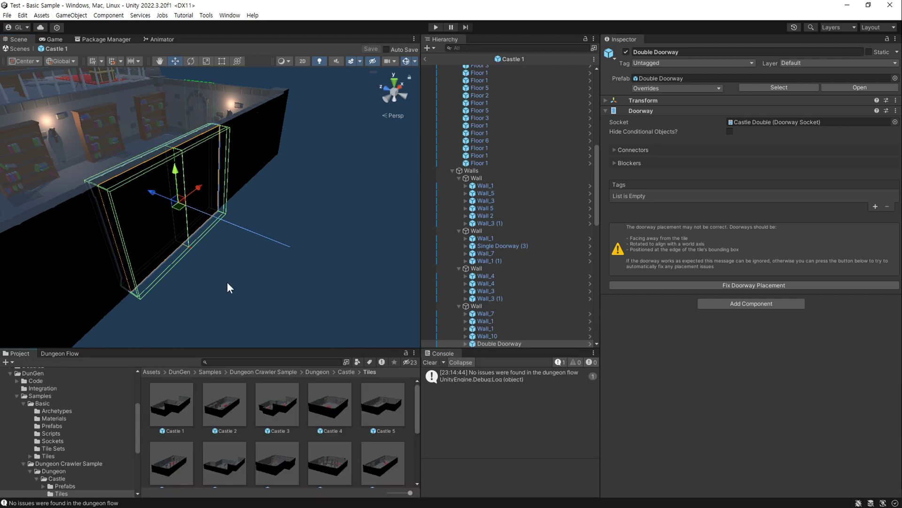
pyautogui.moveTo(209, 199)
pyautogui.mouseDown(button='middle')
pyautogui.moveTo(253, 226)
pyautogui.moveTo(291, 179)
pyautogui.mouseUp(button='middle')
pyautogui.scroll(-4, 506, 301)
pyautogui.scroll(-4, 501, 190)
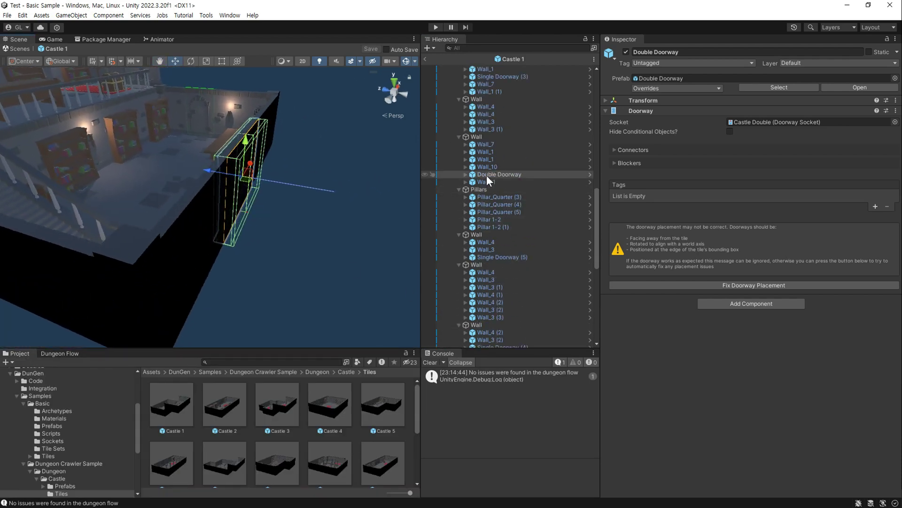
pyautogui.click(466, 175)
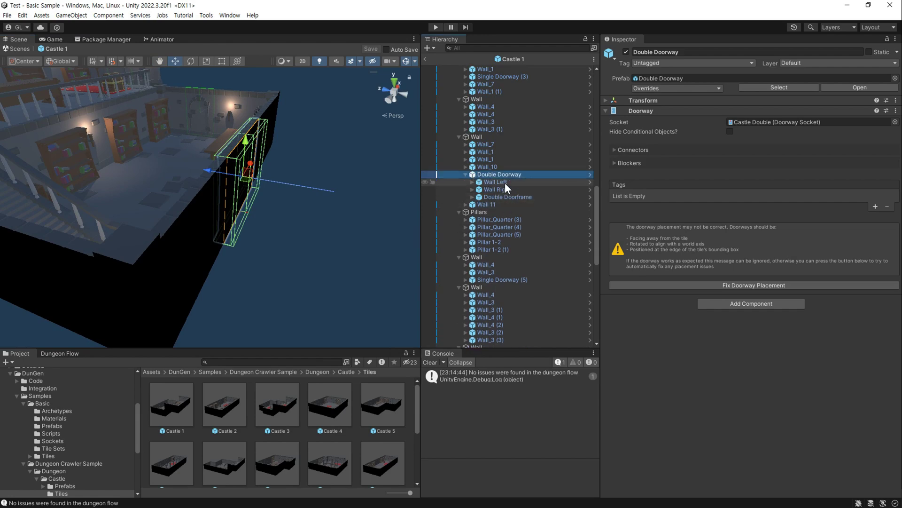
pyautogui.moveTo(358, 221); pyautogui.dragTo(258, 239, button='right')
pyautogui.press('f')
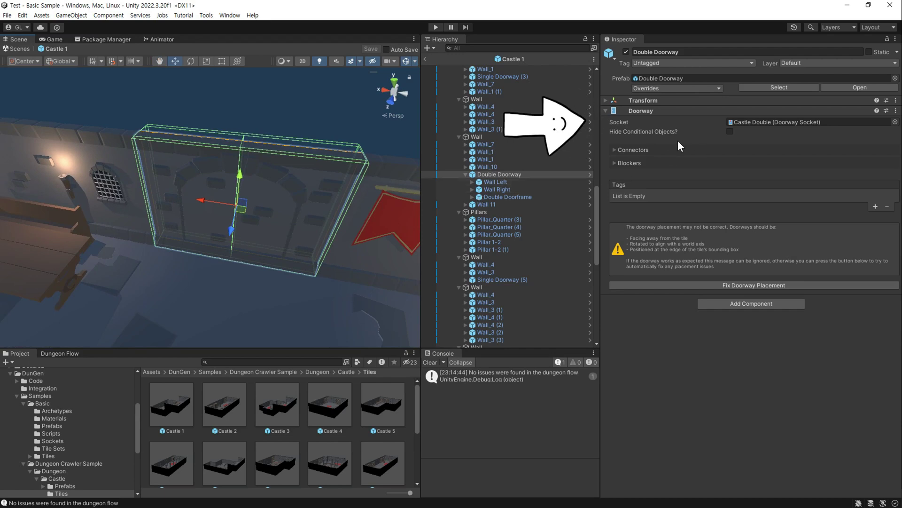
pyautogui.doubleClick(473, 136)
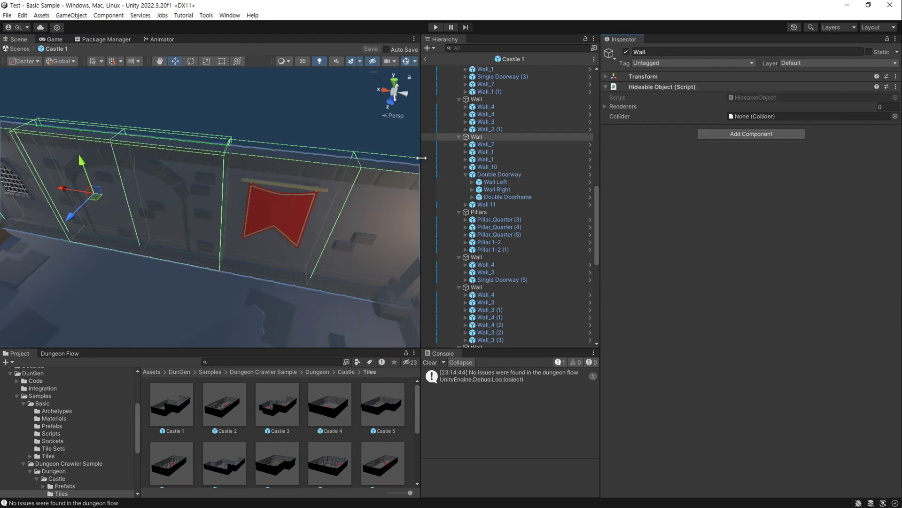
# Step: Create a new empty GameObject under the Wall object
pyautogui.rightClick(479, 135)
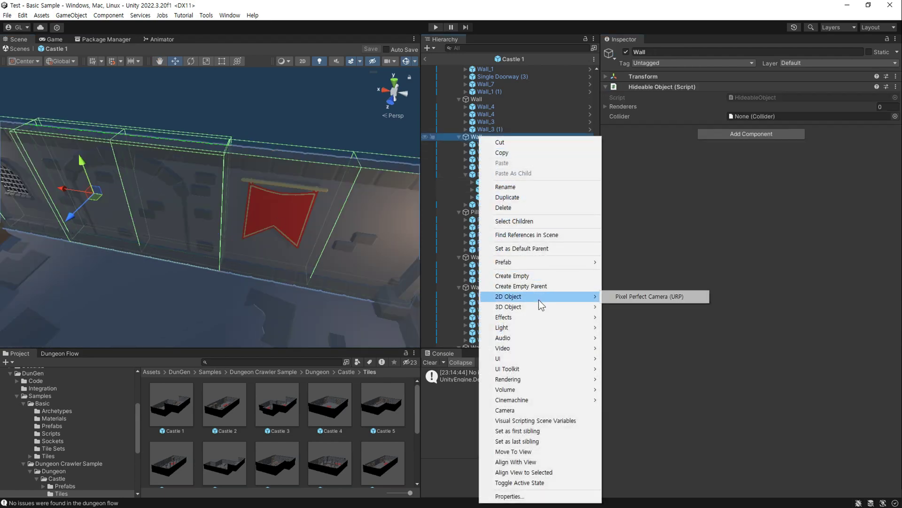
pyautogui.click(544, 275)
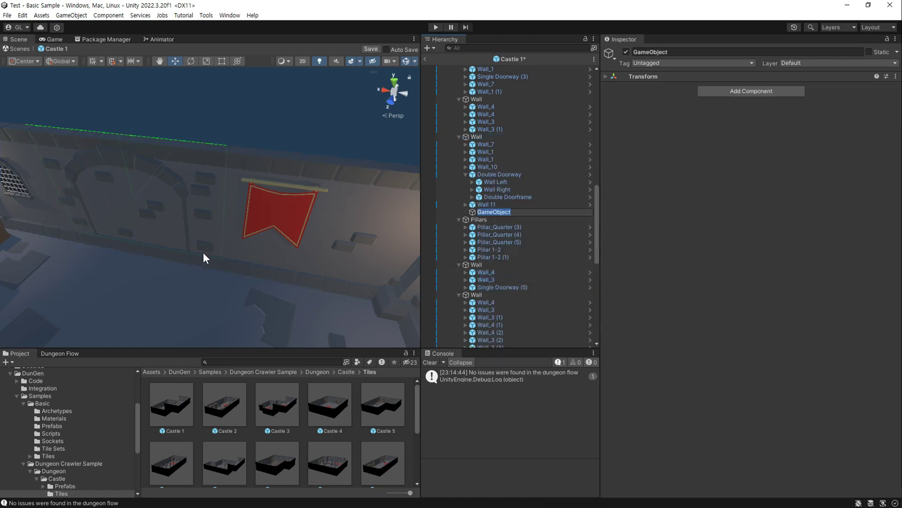
pyautogui.moveTo(203, 252); pyautogui.dragTo(140, 239, button='right')
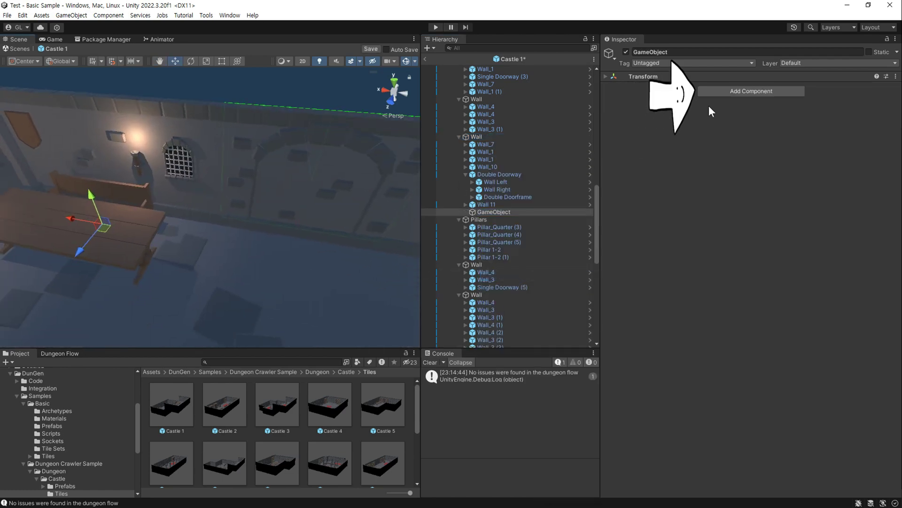
# Step: Add a Doorway component to the new object via a 'door' search and expand its Connectors
pyautogui.click(725, 91)
pyautogui.write('r')
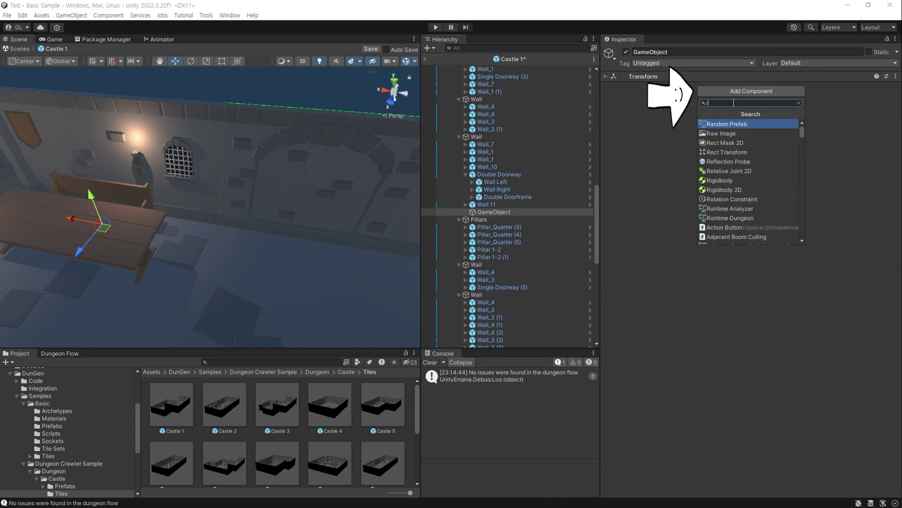
pyautogui.press('BackSpace')
pyautogui.write('door')
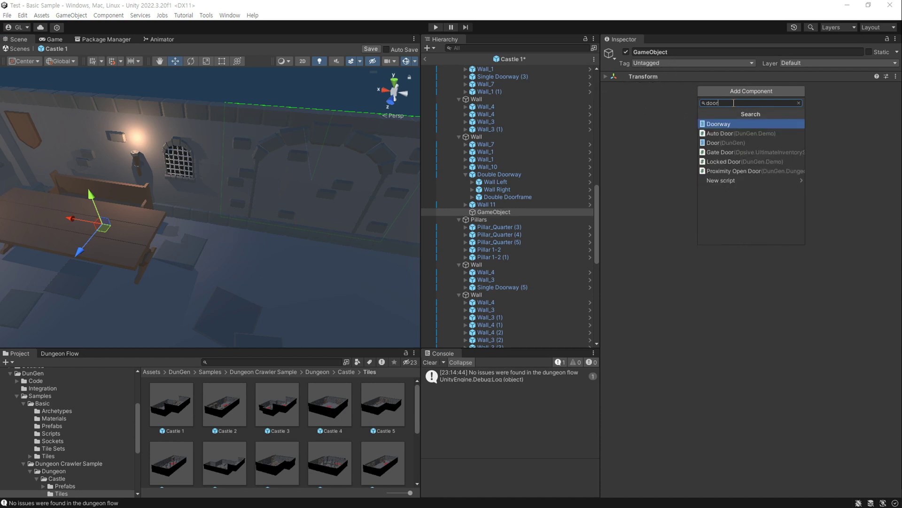
pyautogui.click(735, 124)
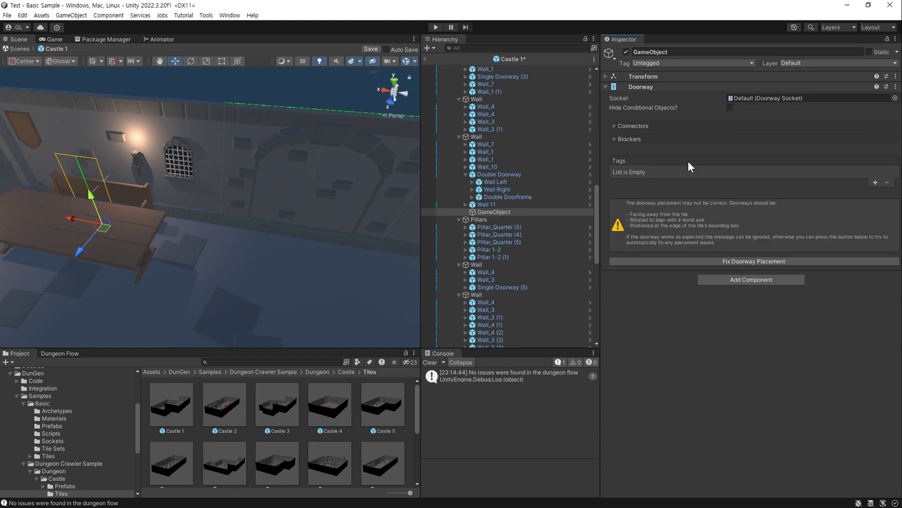
pyautogui.click(619, 126)
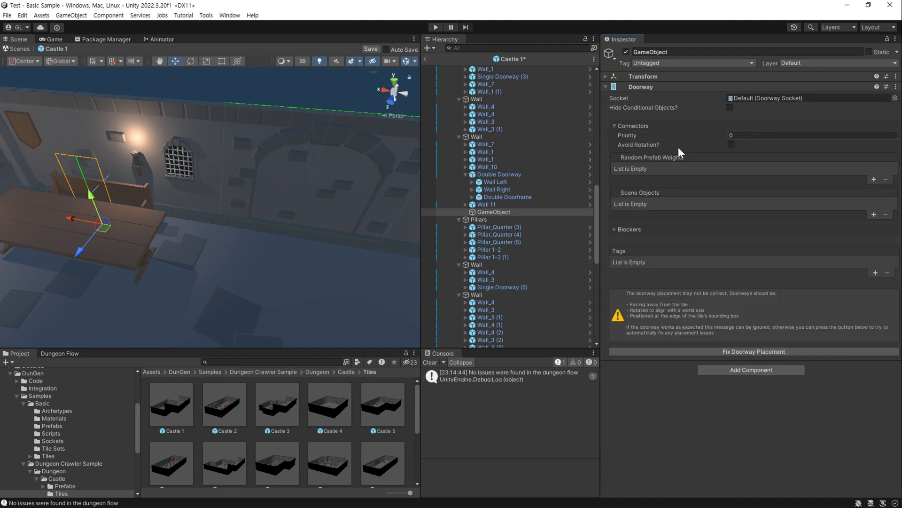
pyautogui.moveTo(104, 226)
pyautogui.mouseDown()
pyautogui.moveTo(225, 310)
pyautogui.moveTo(236, 253)
pyautogui.moveTo(273, 233)
pyautogui.mouseUp()
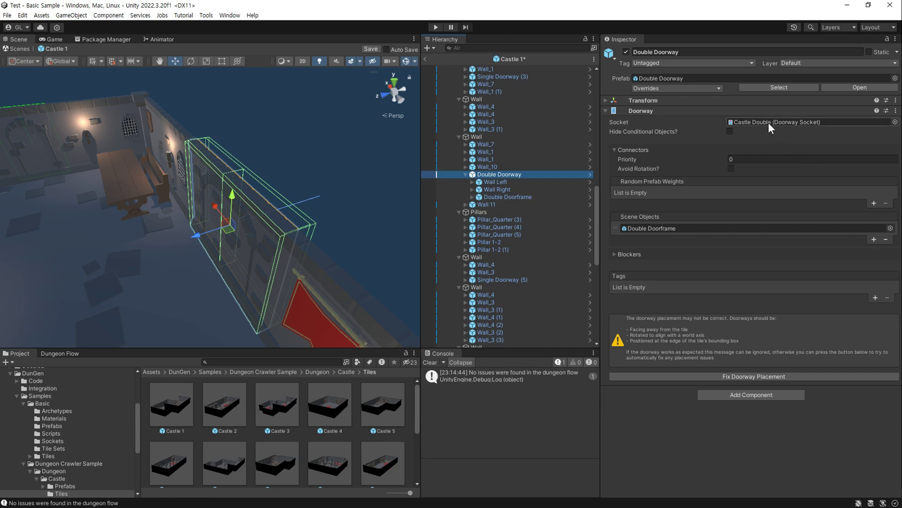
# Step: Inspect the Castle Double socket, trying X size 3 before restoring it to 4
pyautogui.click(768, 122)
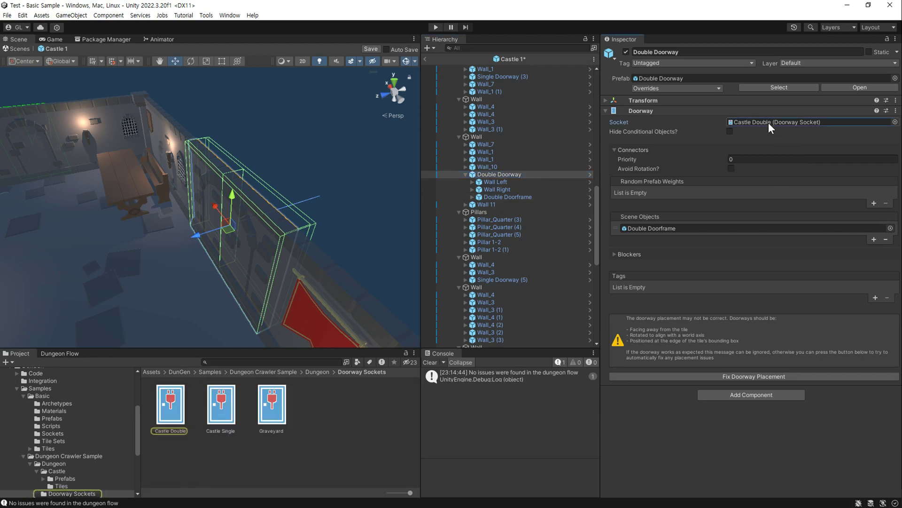
pyautogui.click(178, 410)
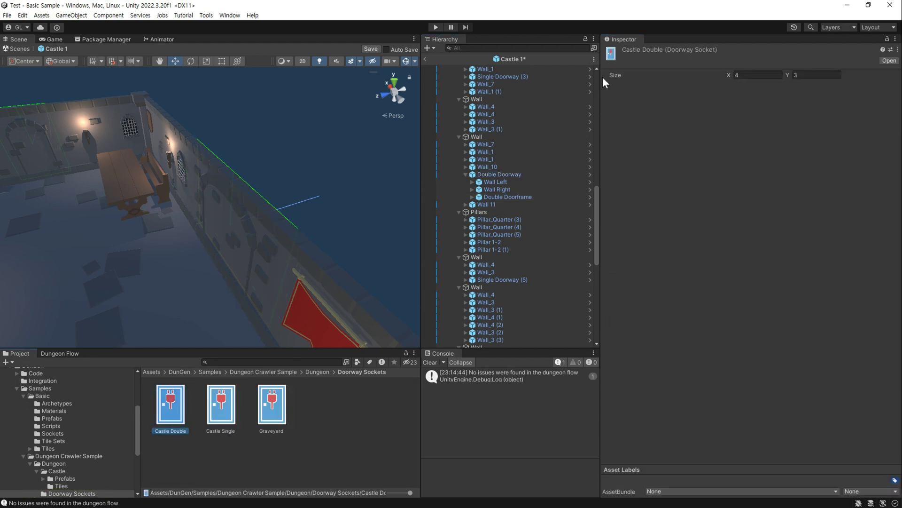
pyautogui.click(751, 75)
pyautogui.write('3')
pyautogui.press('BackSpace')
pyautogui.write('4')
pyautogui.scroll(3, 512, 230)
# Step: Expand Double Doorway's Blockers and deactivate Wall Left and Wall Right to preview the opening
pyautogui.click(247, 235)
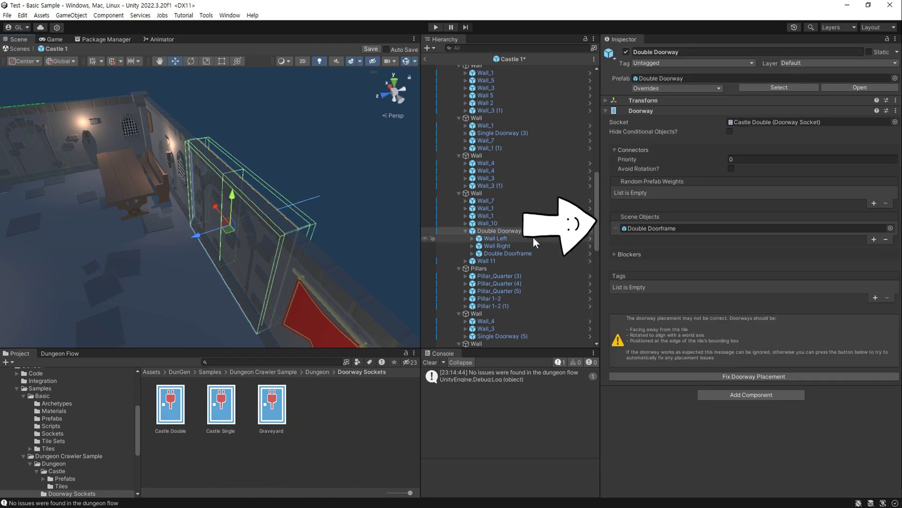
pyautogui.click(614, 254)
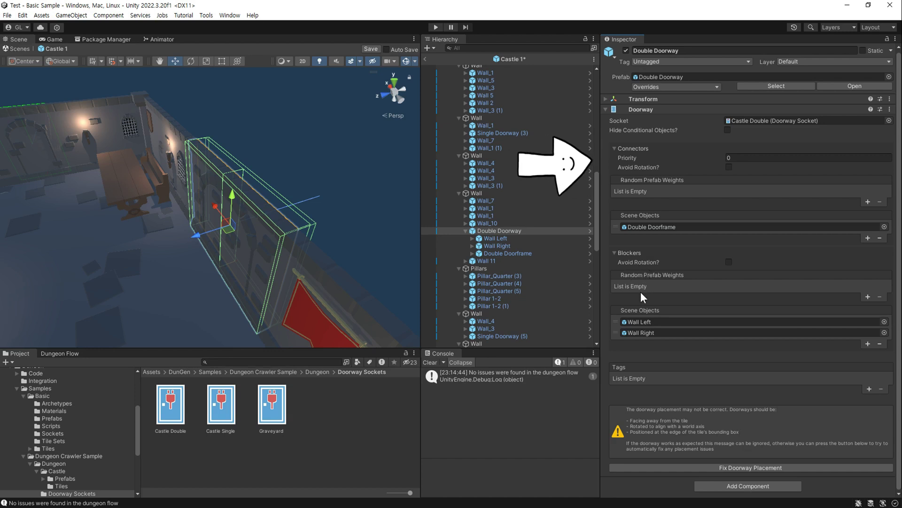
pyautogui.click(636, 323)
pyautogui.click(637, 333)
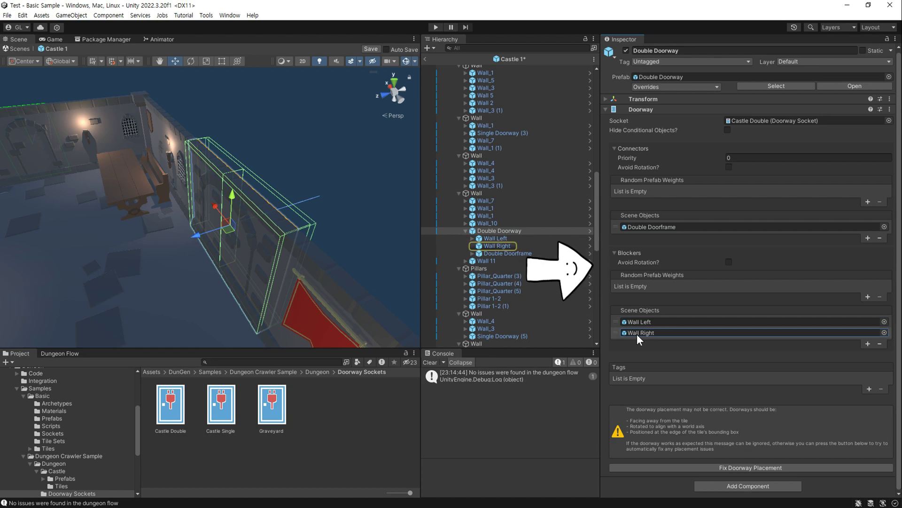
pyautogui.click(639, 321)
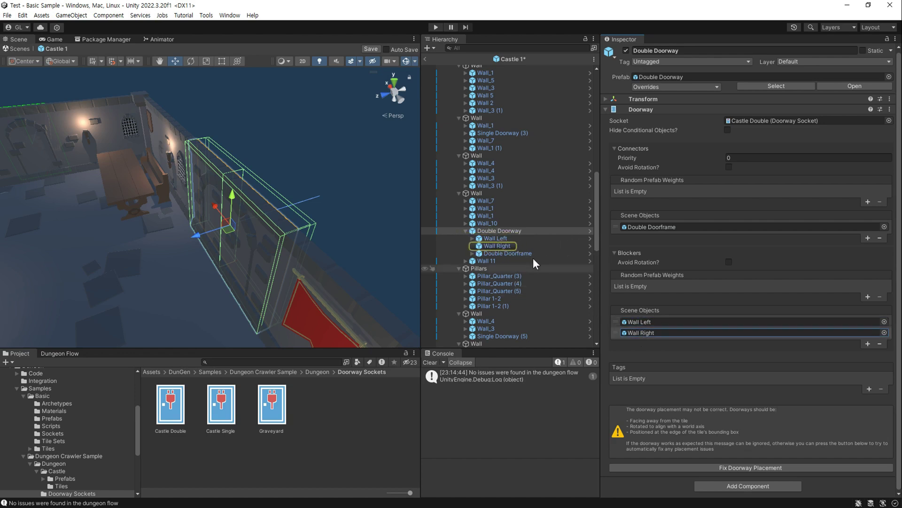
pyautogui.click(497, 239)
pyautogui.keyDown('ctrl'); pyautogui.click(501, 246); pyautogui.keyUp('ctrl')
pyautogui.click(626, 52)
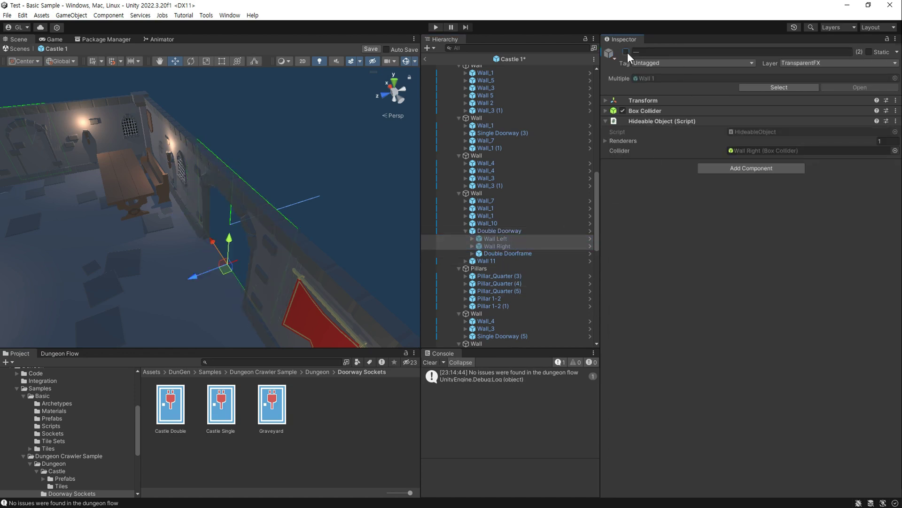
pyautogui.moveTo(227, 297); pyautogui.dragTo(250, 282, button='right')
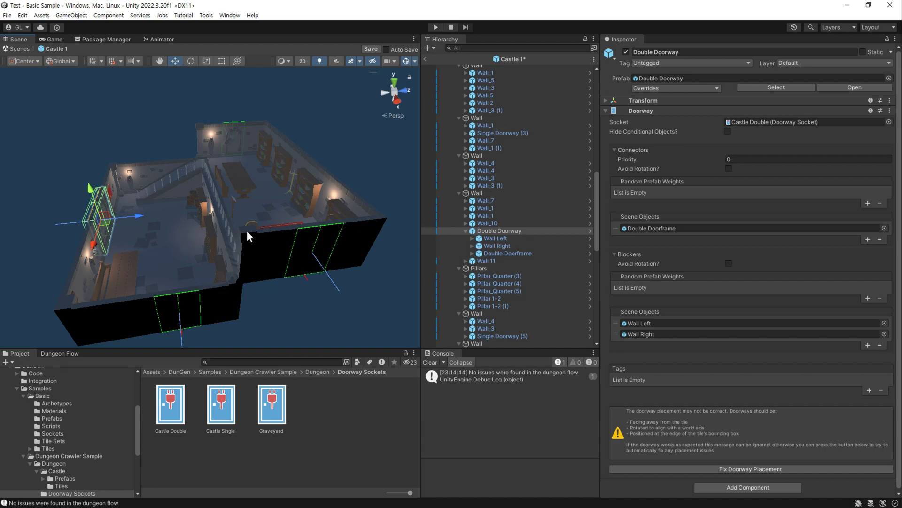
pyautogui.scroll(10, 246, 230)
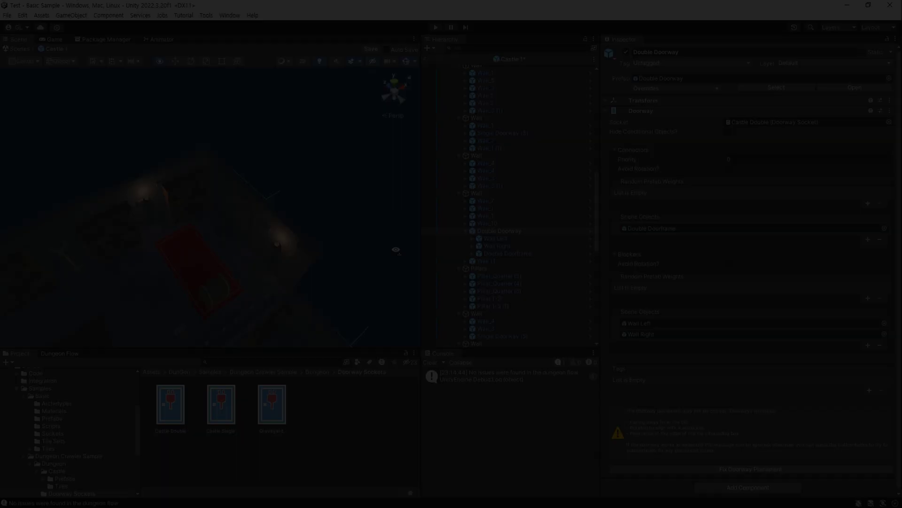